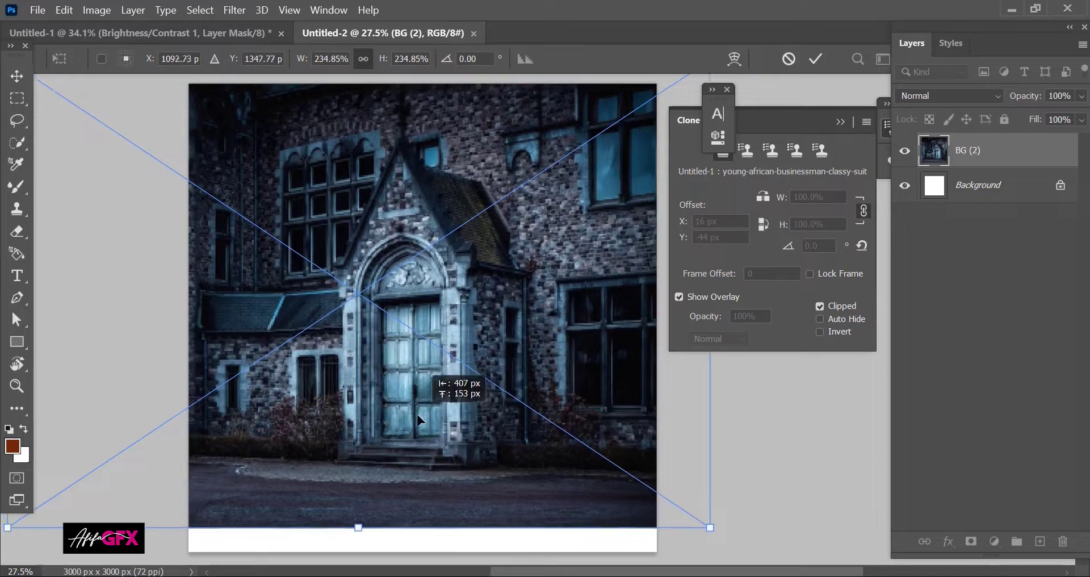
Step: Commit the castle photo BG (2) at about 235% scale so it fills the canvas
key("Return")
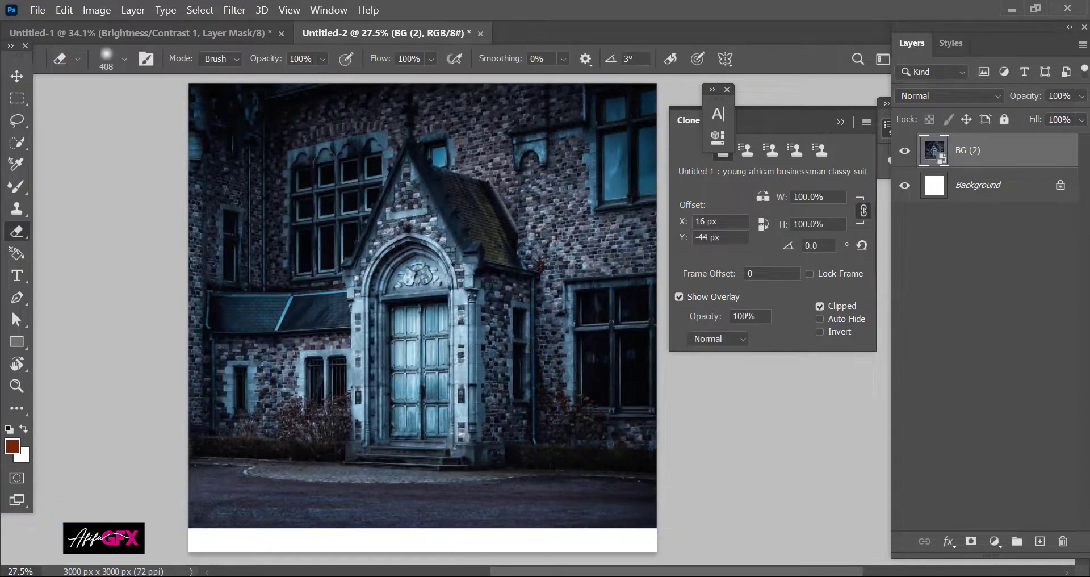
key("alt+Tab")
Step: Place the golden cloud image BG, enlarged, widened and lowered across the canvas
left_click_drag(559, 214, 454, 386)
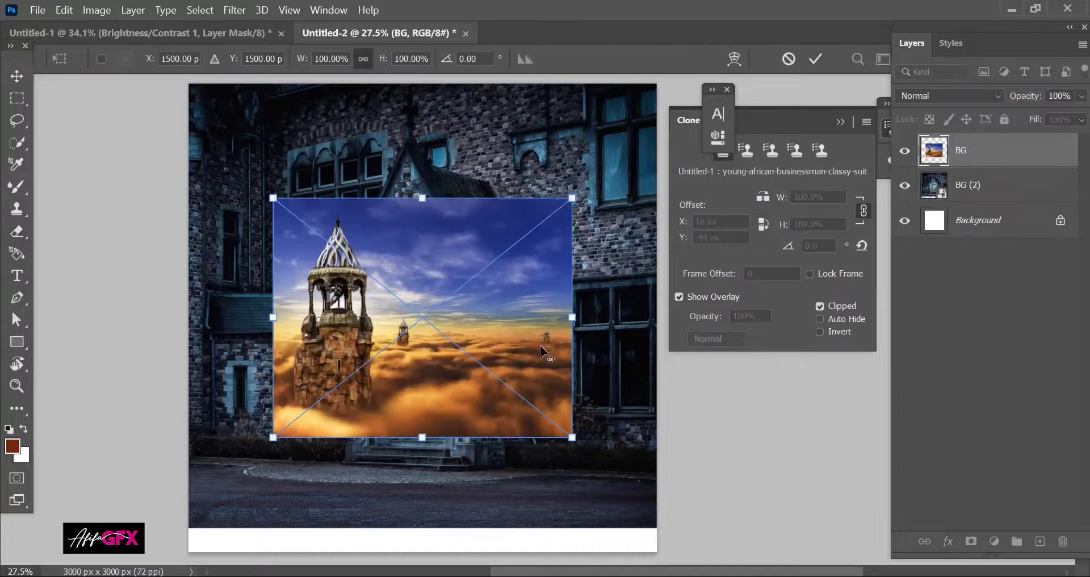
left_click_drag(570, 316, 437, 365)
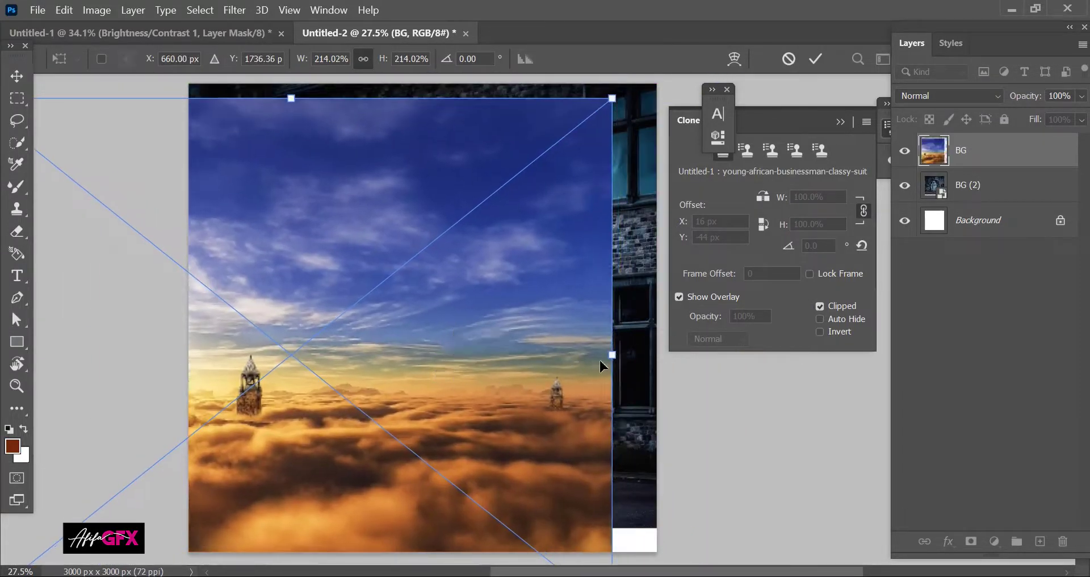
left_click_drag(616, 343, 662, 342)
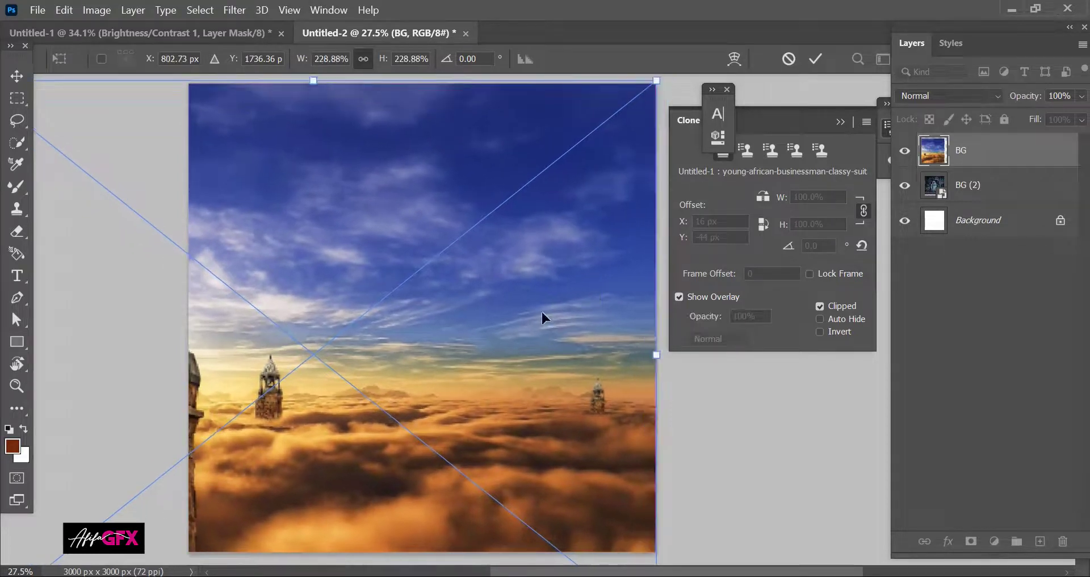
mouse_move(541, 313)
left_mouse_down()
mouse_move(530, 332)
mouse_move(541, 338)
left_mouse_up()
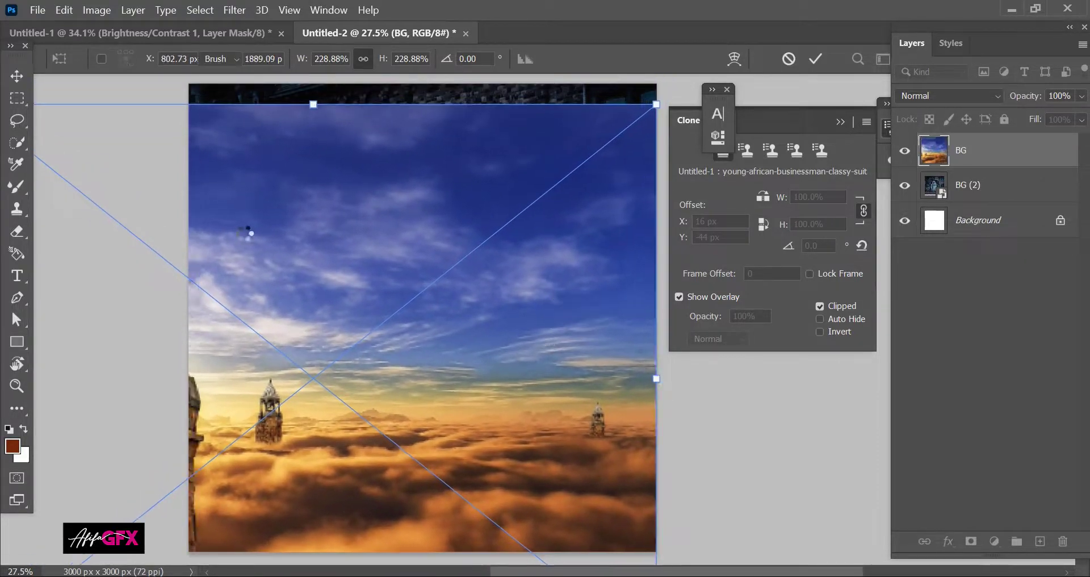
left_click(18, 230)
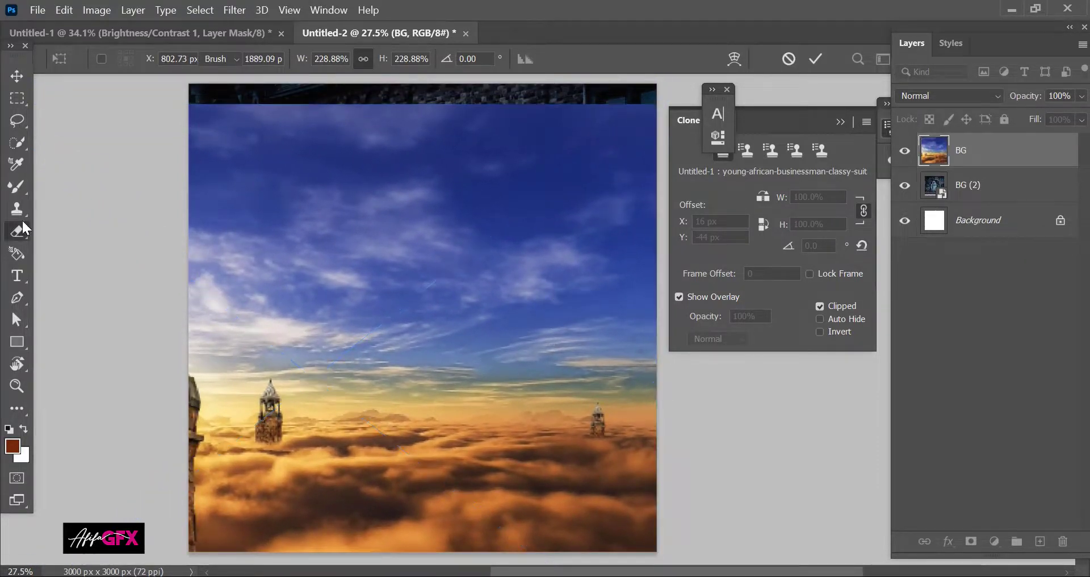
Step: Mask the cloud layer and erase its sky and lower-left haze to reveal the castle
left_click(971, 542)
mouse_move(210, 129)
left_mouse_down()
mouse_move(275, 135)
mouse_move(219, 146)
mouse_move(315, 159)
mouse_move(612, 118)
mouse_move(406, 115)
mouse_move(219, 261)
mouse_move(225, 329)
mouse_move(182, 342)
mouse_move(284, 388)
mouse_move(608, 407)
mouse_move(505, 225)
mouse_move(619, 273)
mouse_move(621, 364)
left_mouse_up()
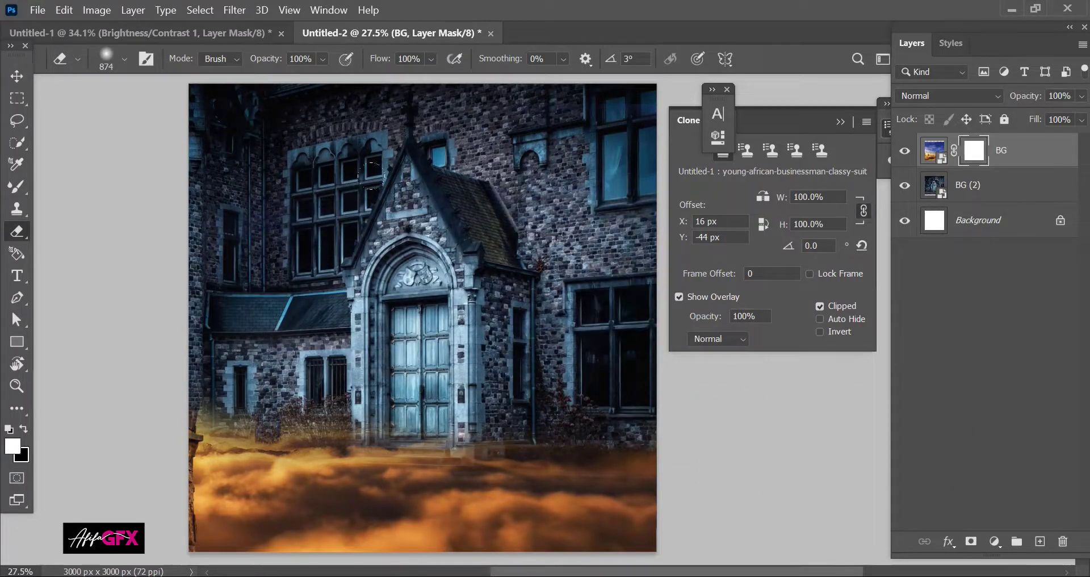
left_click_drag(208, 397, 182, 397)
mouse_move(181, 395)
left_mouse_down()
mouse_move(187, 412)
mouse_move(224, 410)
mouse_move(265, 377)
mouse_move(335, 397)
mouse_move(309, 401)
mouse_move(398, 397)
mouse_move(379, 394)
left_mouse_up()
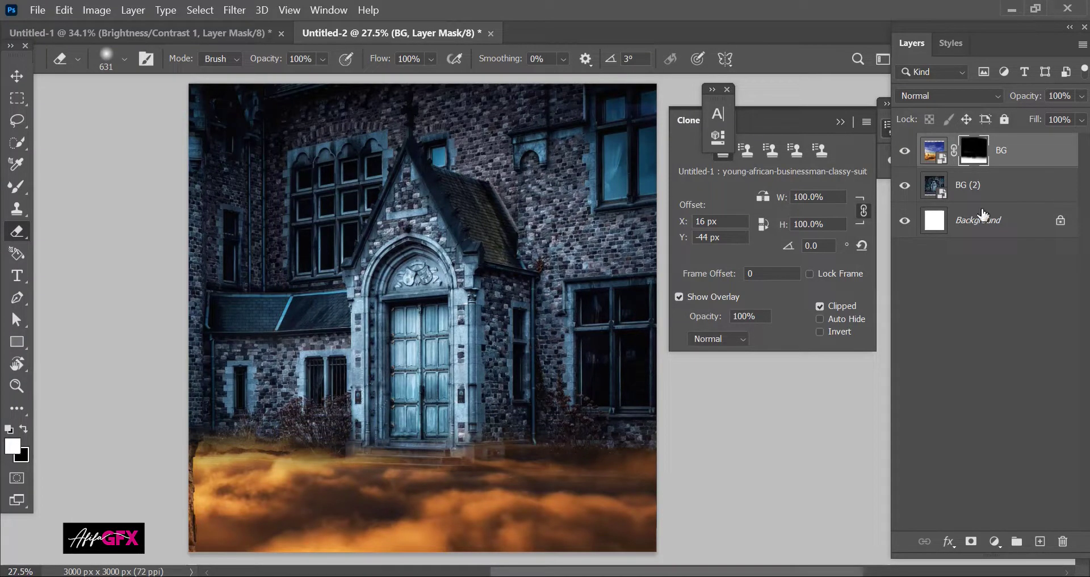
Step: Add a clipped, colorized Hue/Saturation layer tinting the clouds blue (Hue 196, Saturation 25)
left_click(993, 542)
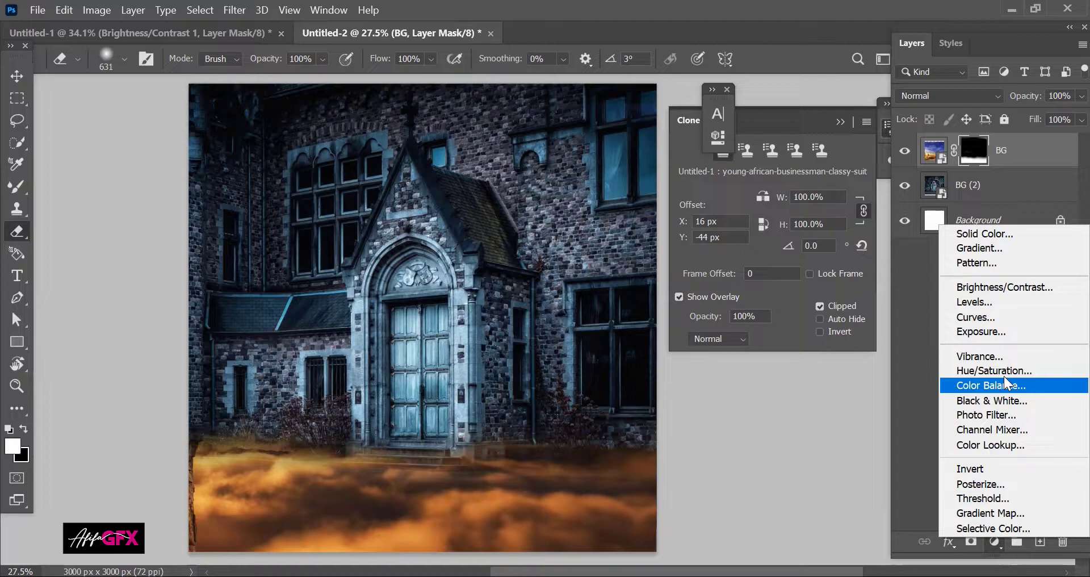
left_click(985, 326)
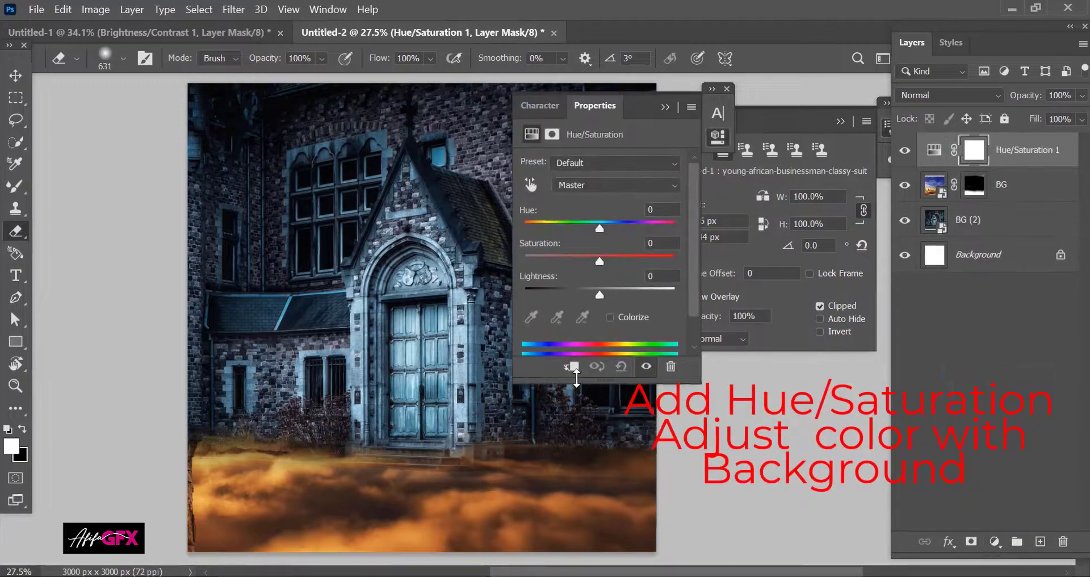
left_click(571, 367)
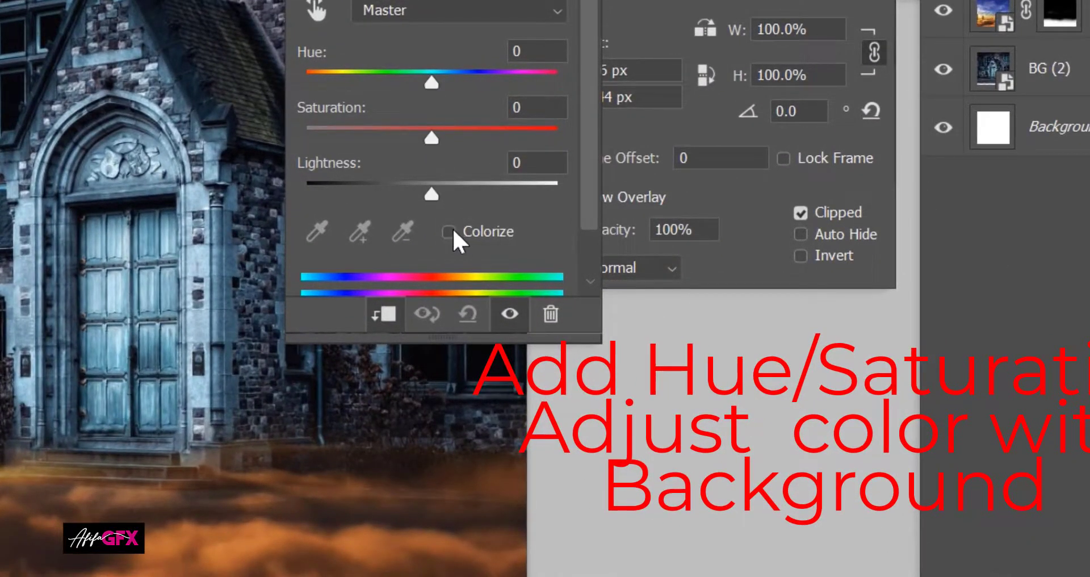
left_click(448, 231)
left_click_drag(316, 80, 443, 70)
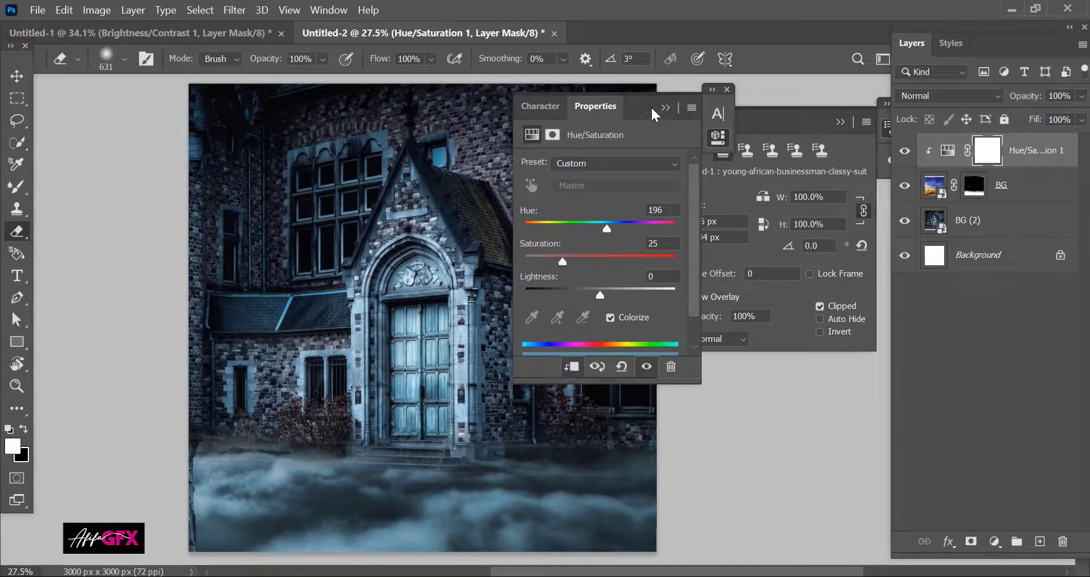
left_click(664, 108)
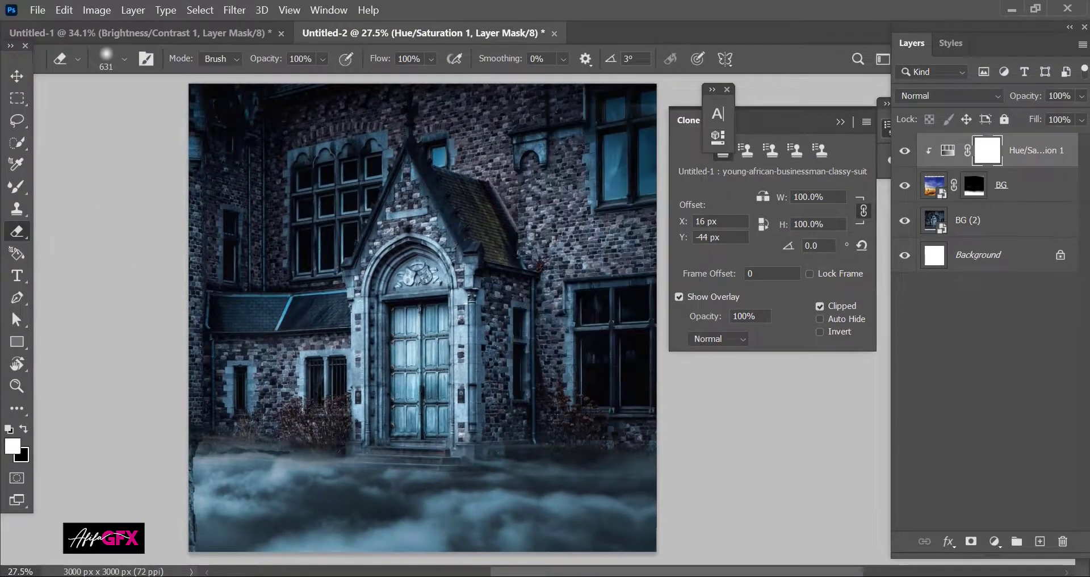
Step: Shift the cloud layer BG slightly to the left
key("v")
left_click_drag(372, 518, 350, 514)
left_click(989, 203)
left_click_drag(548, 514, 543, 513)
key("ctrl+t")
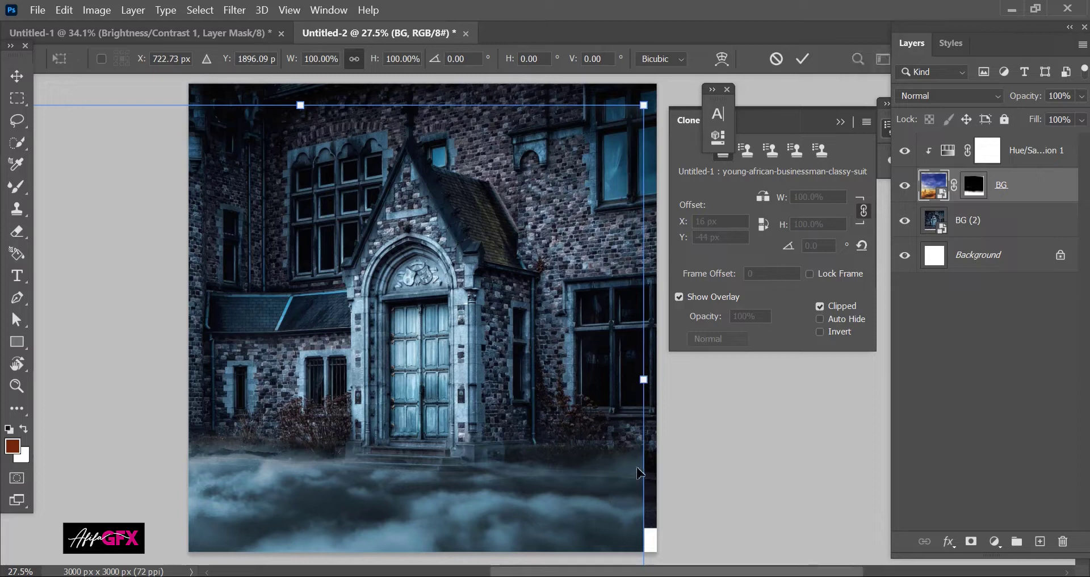
Step: Stretch the fog layer to 103% to cover the right-edge gap, then drag in image file 2
left_click_drag(643, 384, 661, 376)
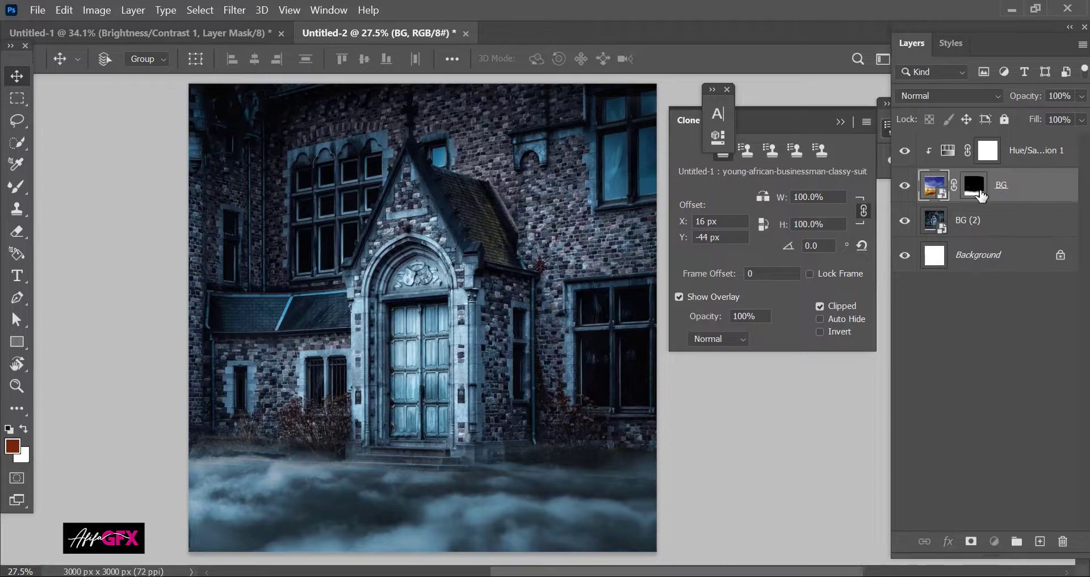
left_click(987, 151)
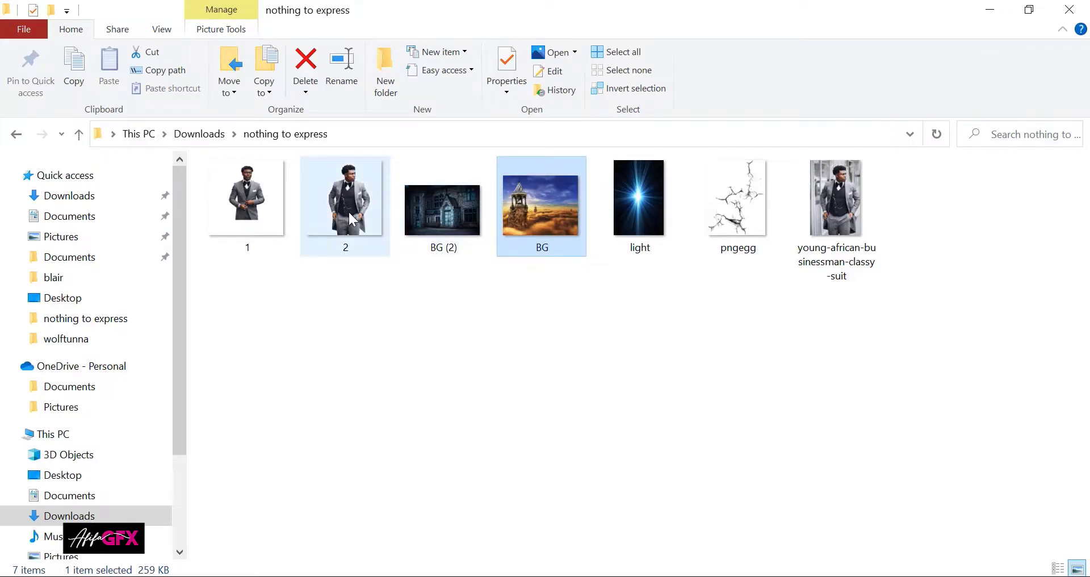
left_click(345, 199)
left_click_drag(345, 198, 525, 567)
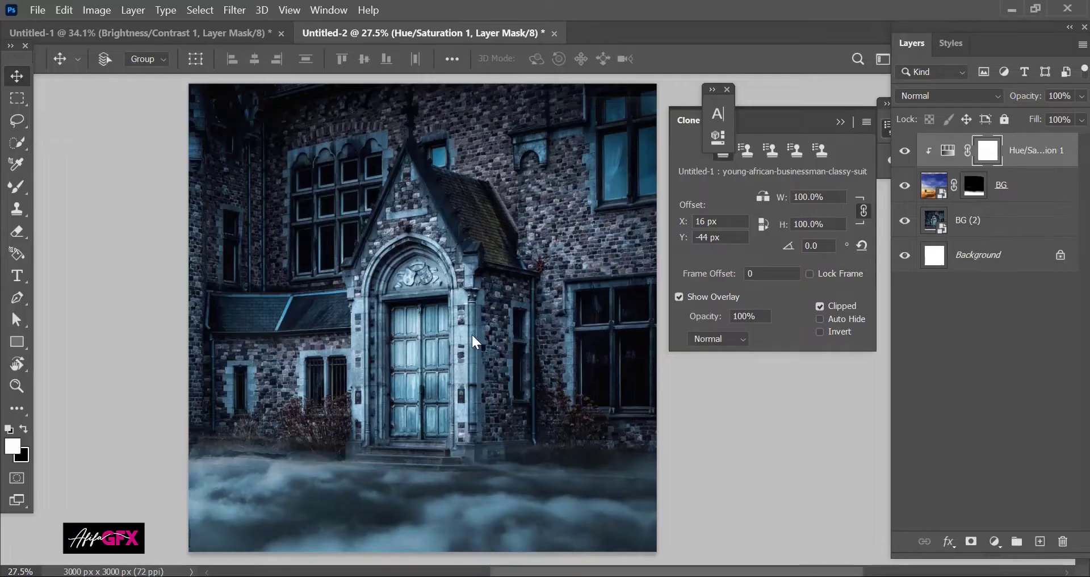
Step: Place the man photo from file 2, then add file 1 enlarged and positioned at the left
left_click_drag(467, 329, 425, 305)
key("Return")
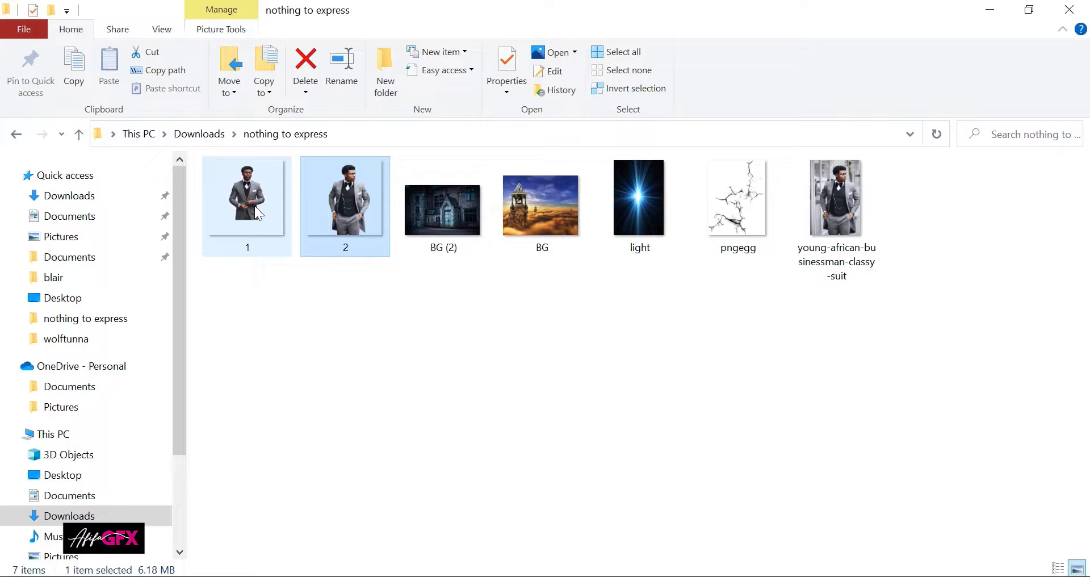
left_click_drag(247, 205, 369, 312)
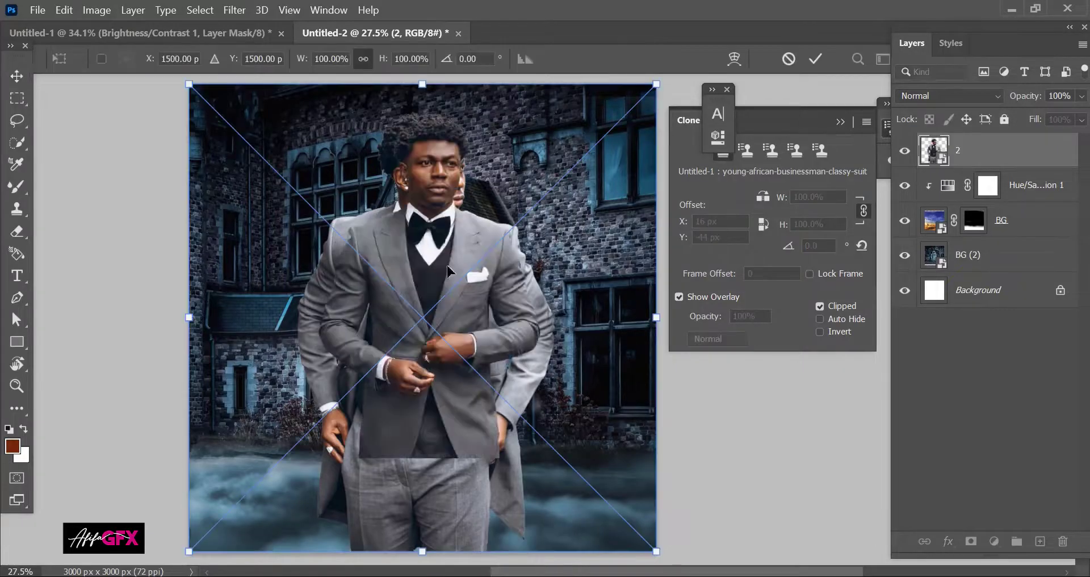
left_click_drag(446, 260, 273, 273)
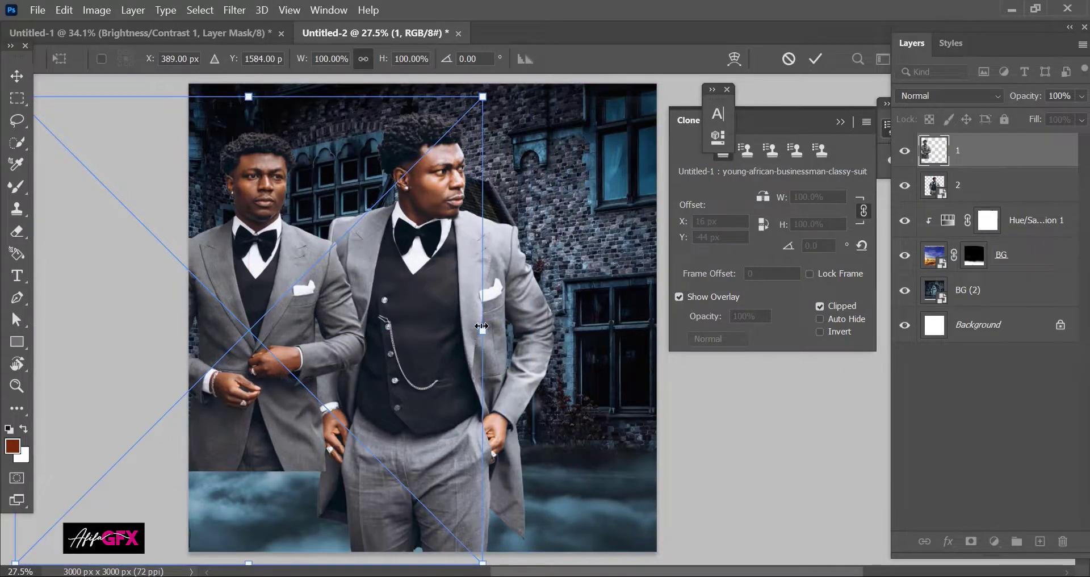
left_click_drag(481, 326, 643, 323)
left_click_drag(400, 219, 392, 314)
key("Return")
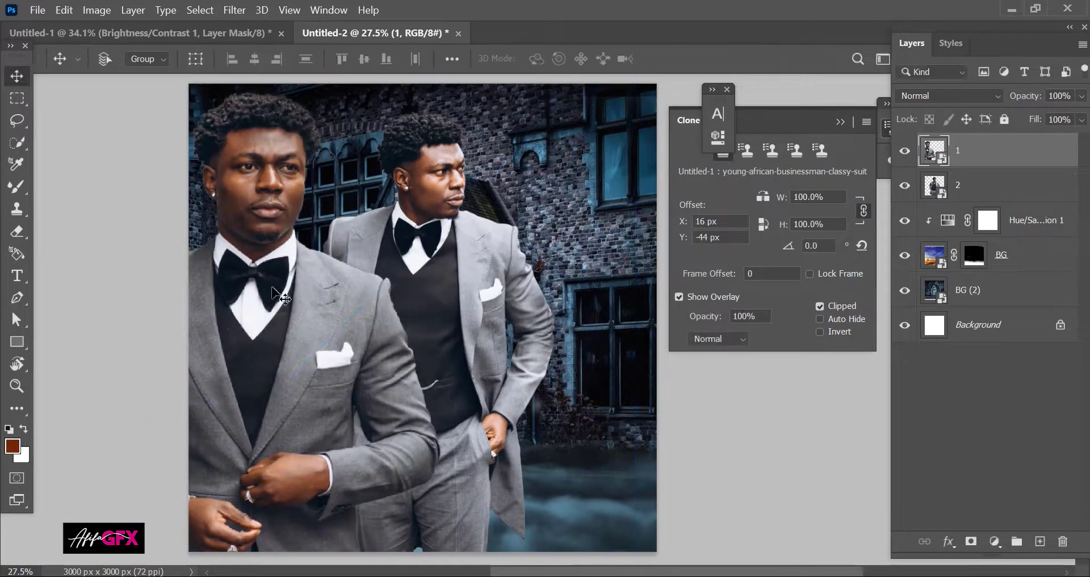
Step: Duplicate the left man and scale the copy to about 97% at the upper right
left_click_drag(278, 298, 565, 292)
key("ctrl+t")
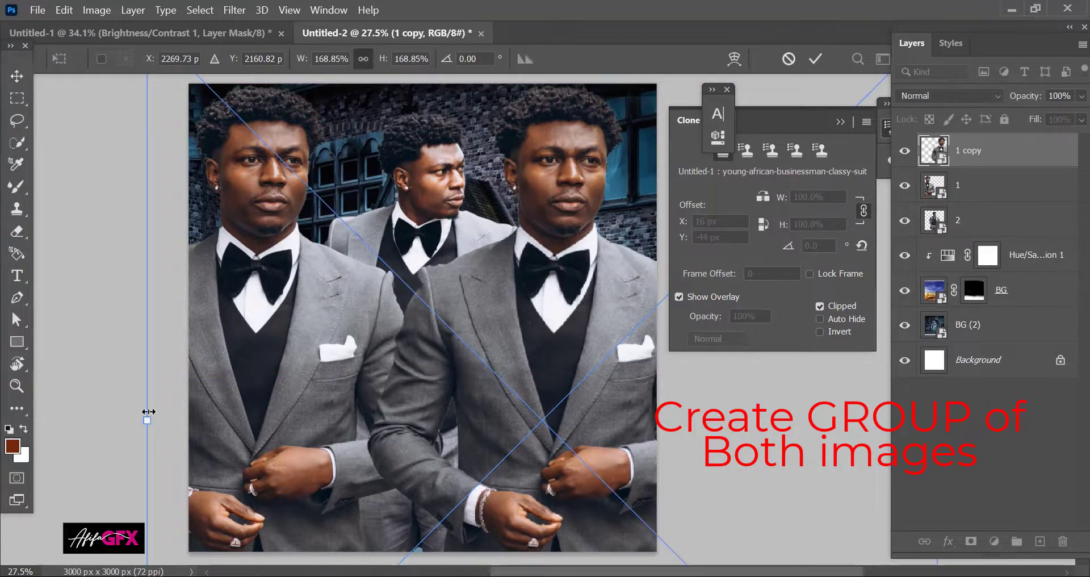
left_click_drag(149, 413, 486, 298)
left_click_drag(658, 399, 532, 278)
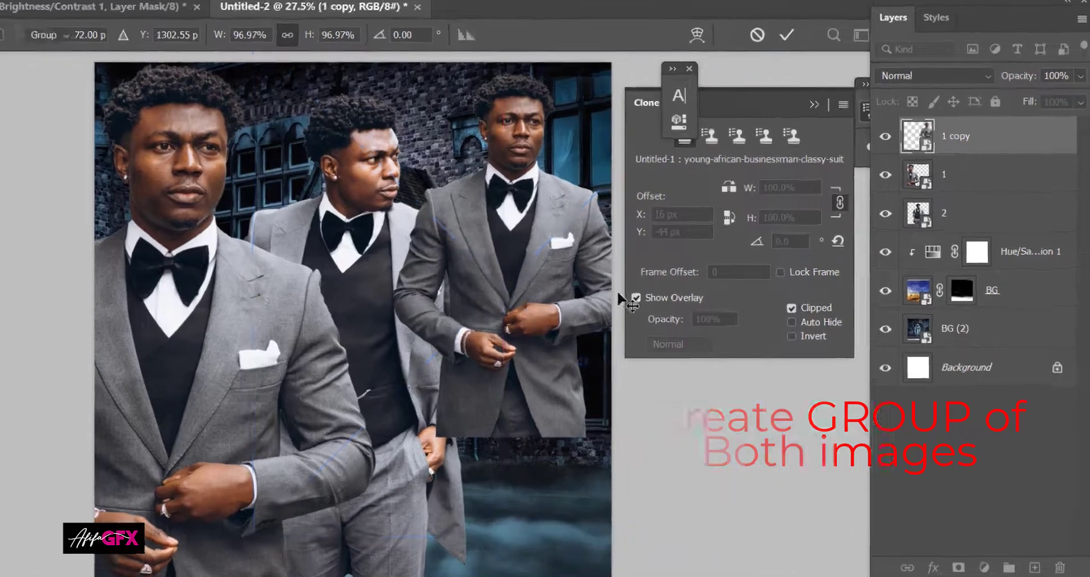
key("Return")
Step: Move layer 2 above the copies, group 1 and 1 copy as Group 1, and mask it
left_click_drag(946, 212, 949, 119)
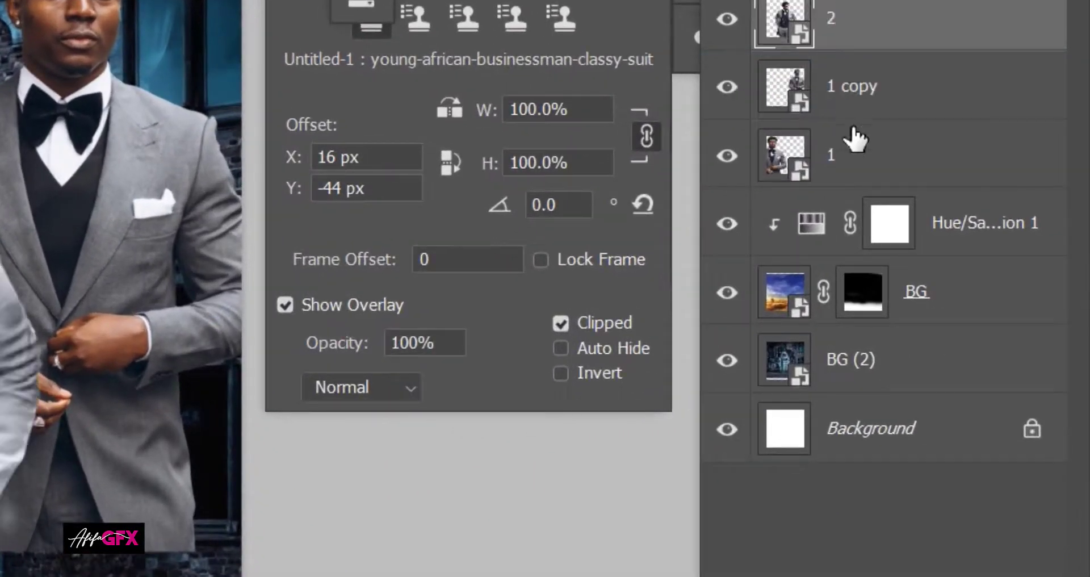
left_click(839, 158)
left_click(857, 98, "shift")
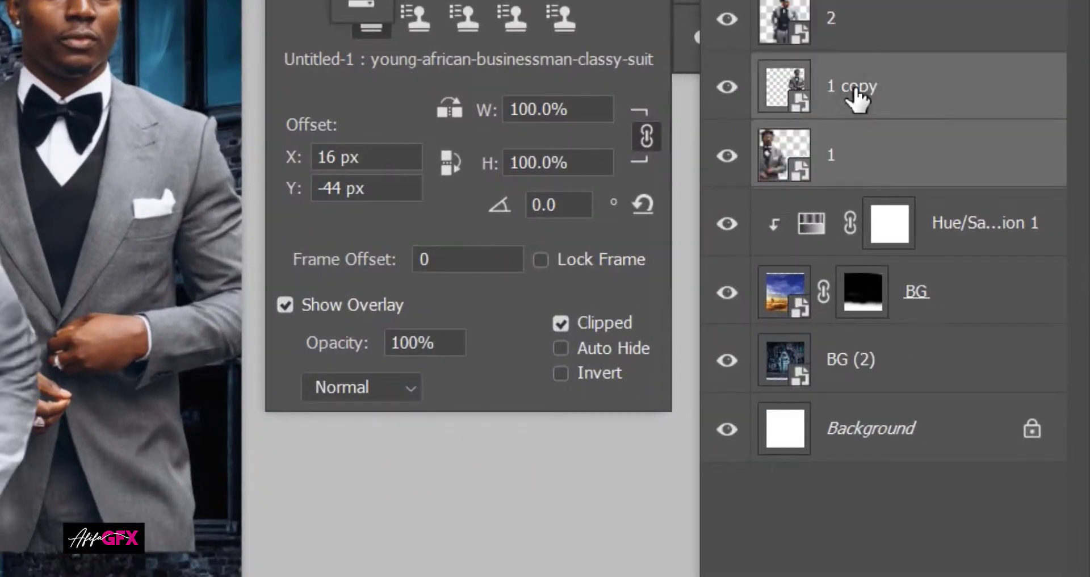
key("ctrl+g")
left_click(726, 80)
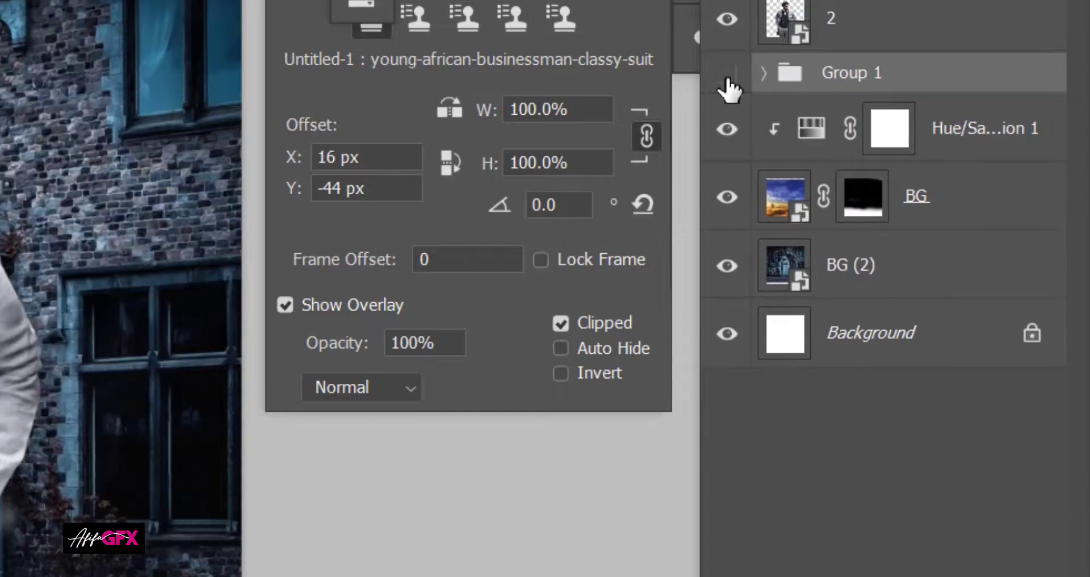
left_click(726, 79)
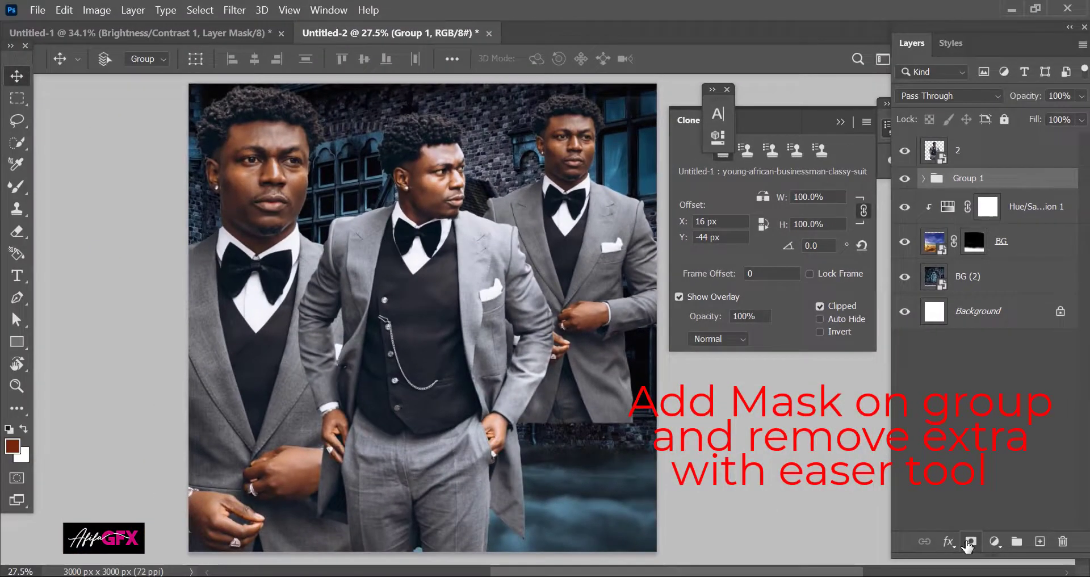
left_click(971, 541)
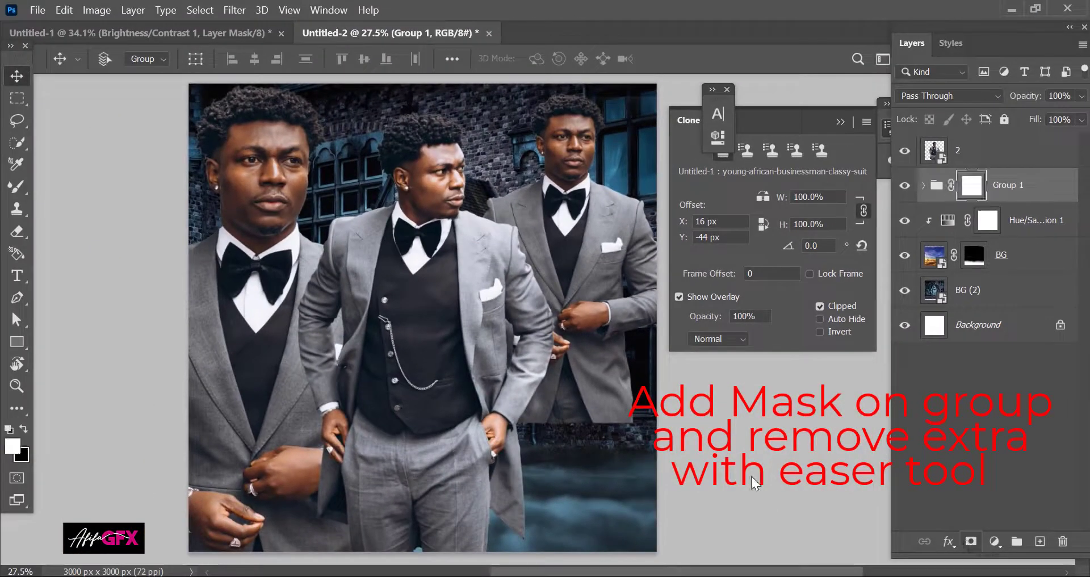
left_click(19, 234)
Step: Set Group 1 to 61% opacity and erase both ghosts' hands and lower jackets
left_click_drag(235, 490, 301, 494)
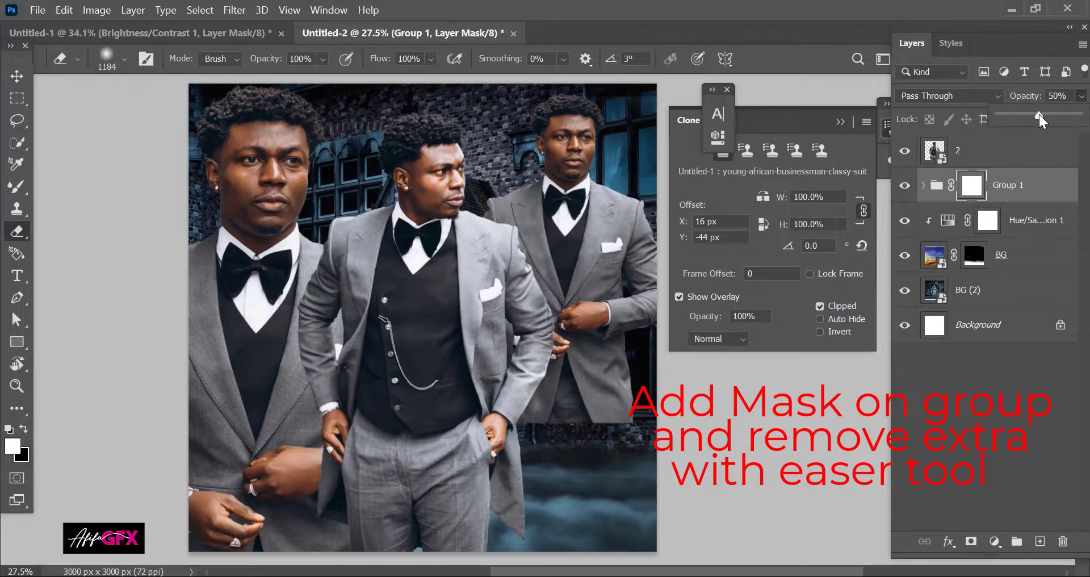
left_click(1038, 115)
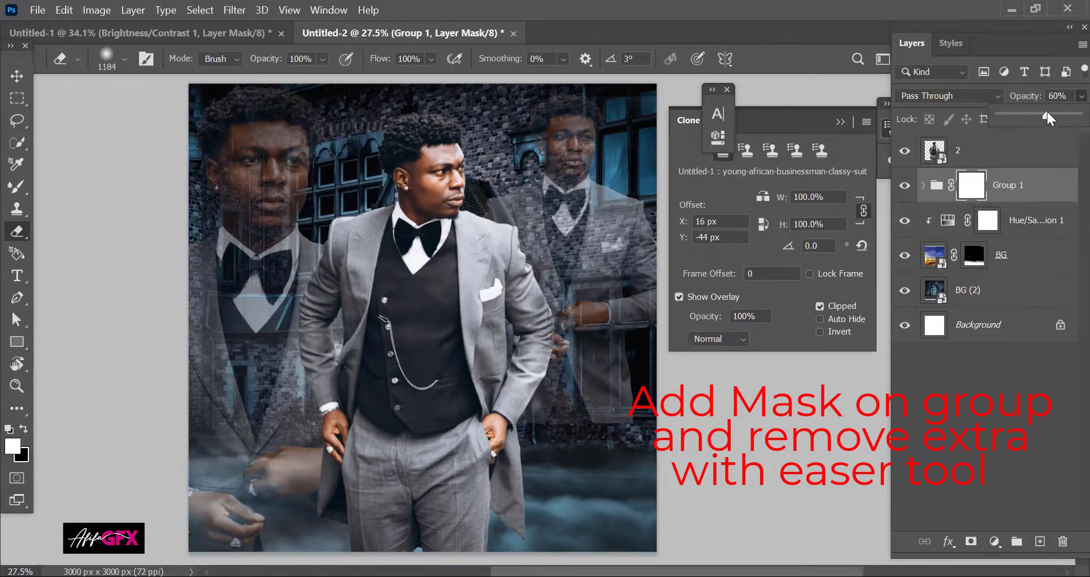
left_click_drag(1047, 111, 1049, 110)
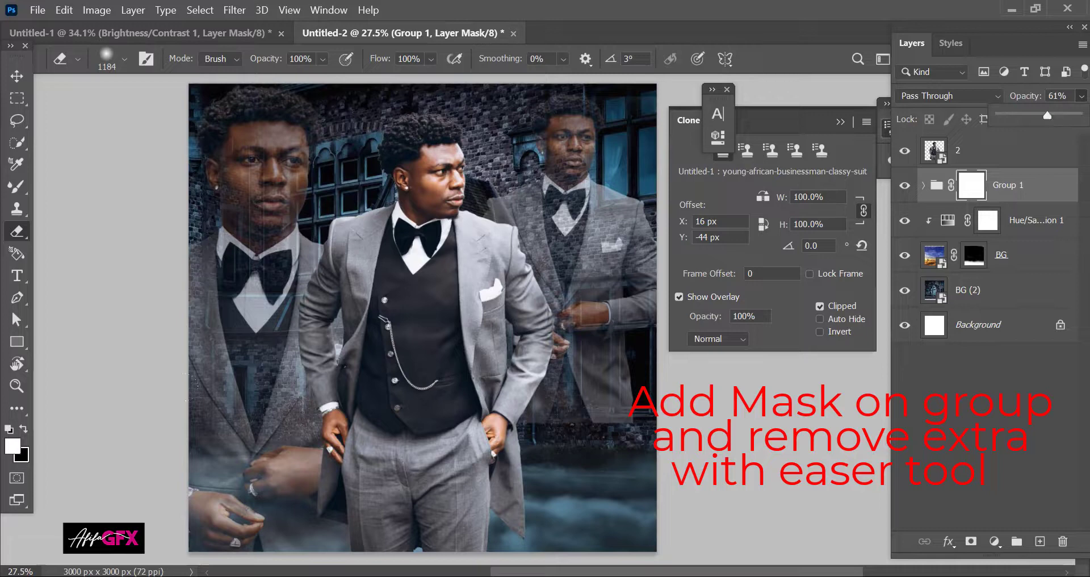
left_click(255, 489)
left_click_drag(255, 489, 87, 438)
mouse_move(468, 399)
left_mouse_down()
mouse_move(567, 428)
mouse_move(636, 357)
left_mouse_up()
Step: With a smaller 34%-opacity eraser, partly fade the ghosts' bowties, shirts and chests
mouse_move(492, 298)
left_mouse_down()
mouse_move(442, 211)
mouse_move(346, 227)
mouse_move(318, 335)
mouse_move(239, 318)
left_mouse_up()
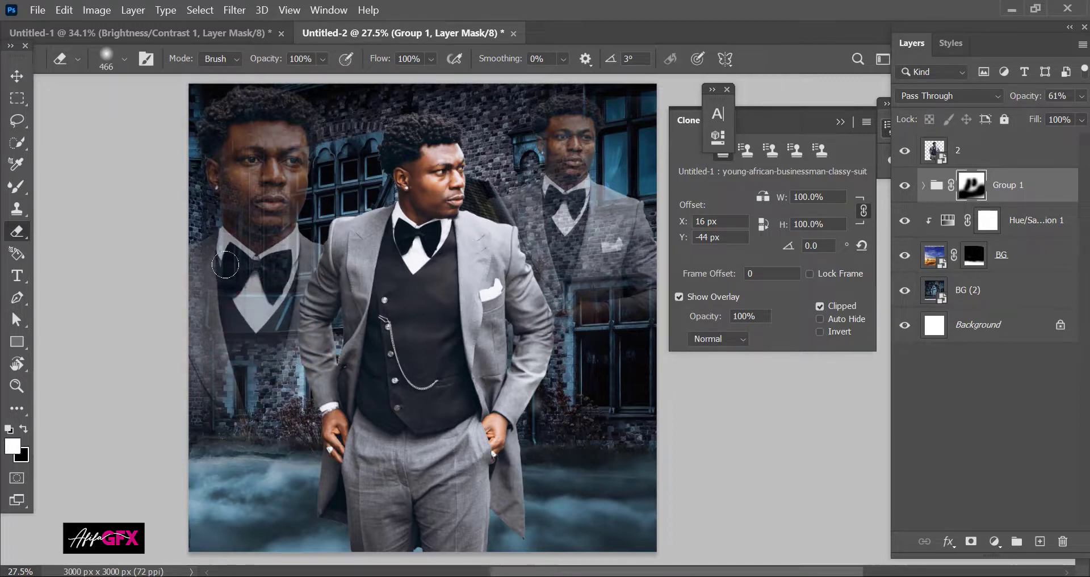
left_click(322, 59)
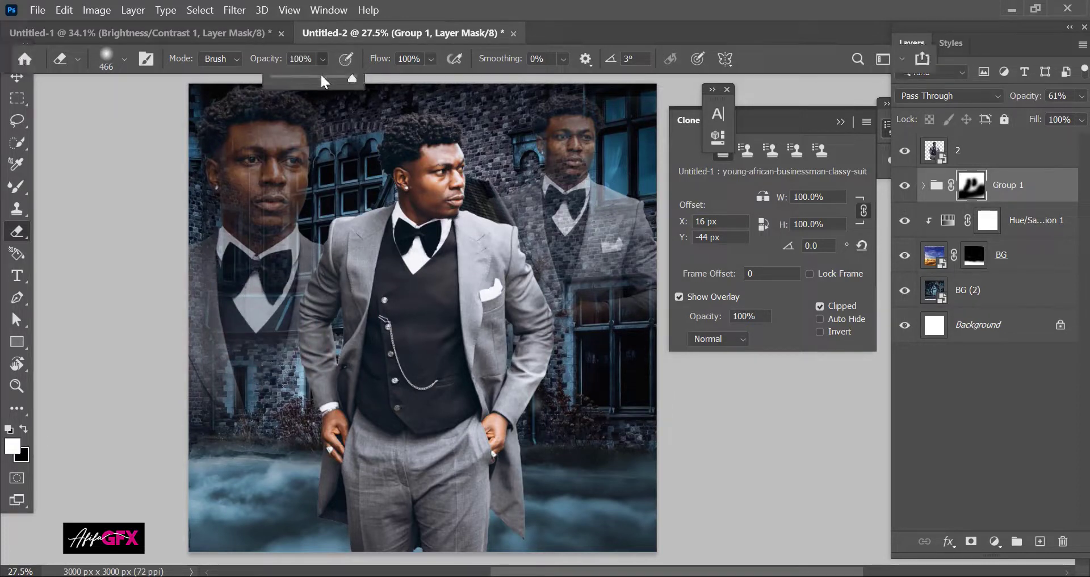
left_click(300, 80)
mouse_move(199, 239)
left_mouse_down()
mouse_move(223, 263)
mouse_move(297, 243)
mouse_move(208, 324)
mouse_move(247, 319)
mouse_move(243, 384)
left_mouse_up()
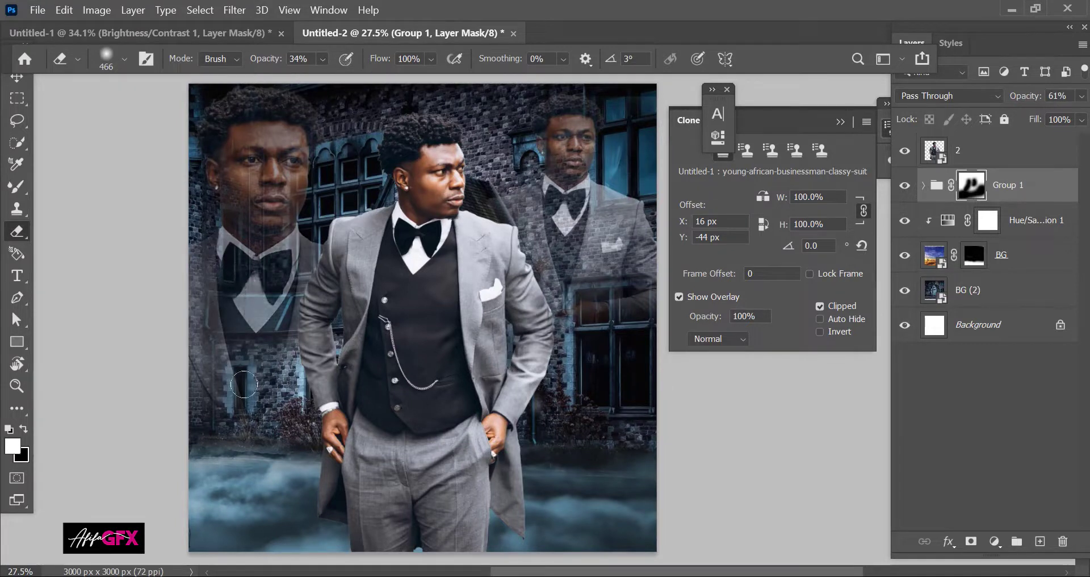
mouse_move(537, 194)
left_mouse_down()
mouse_move(574, 200)
mouse_move(587, 186)
mouse_move(552, 257)
mouse_move(601, 246)
mouse_move(626, 203)
left_mouse_up()
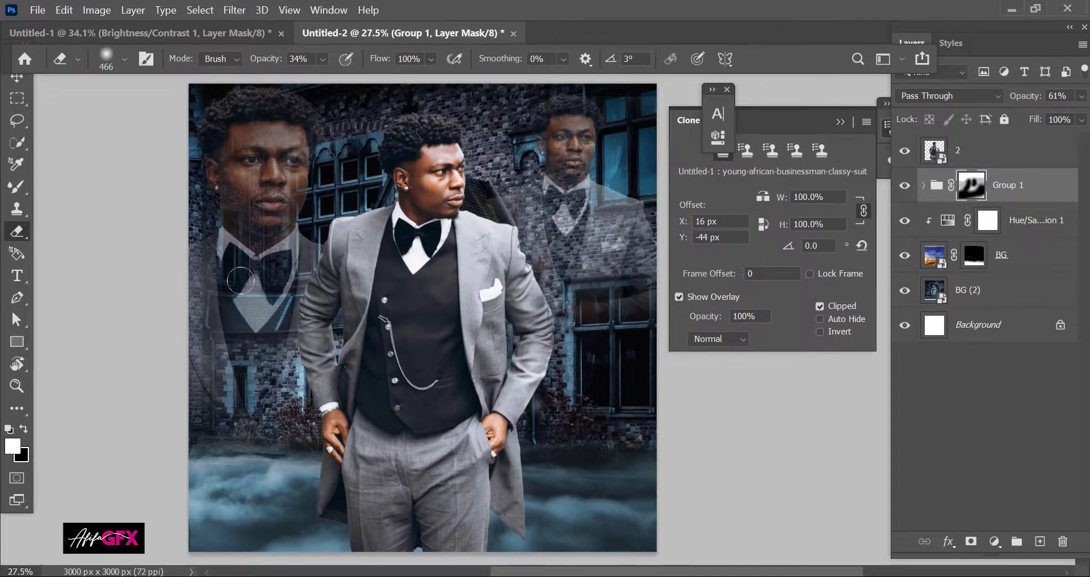
left_click_drag(241, 280, 239, 407)
left_click(321, 59)
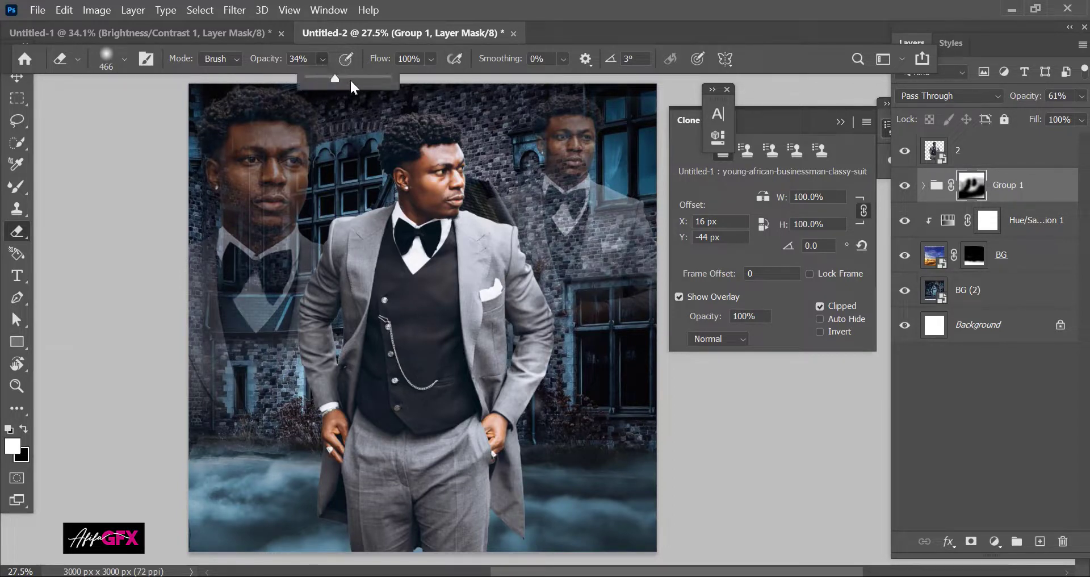
left_click(17, 84)
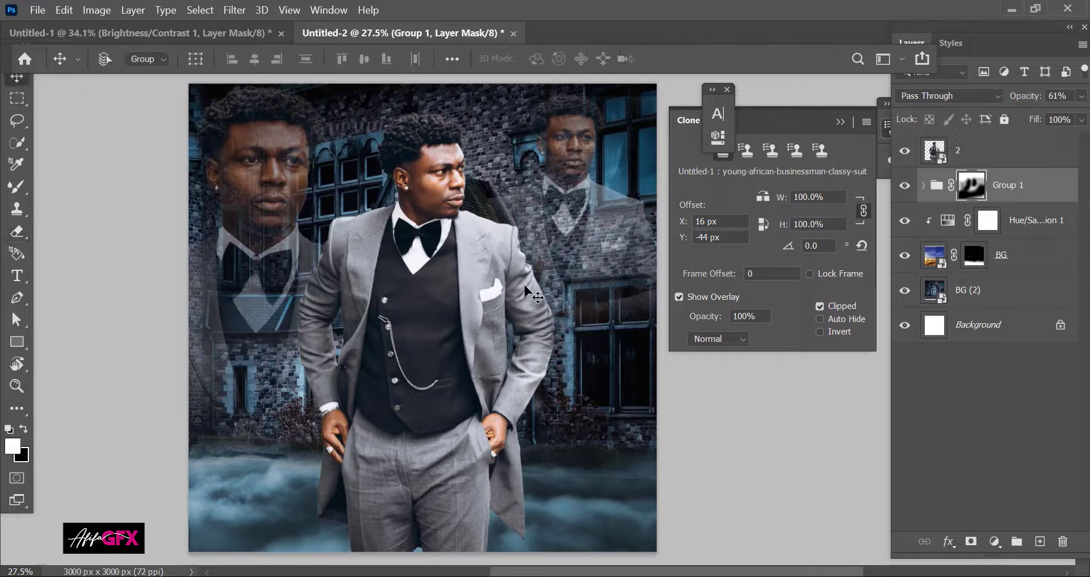
left_click(959, 150)
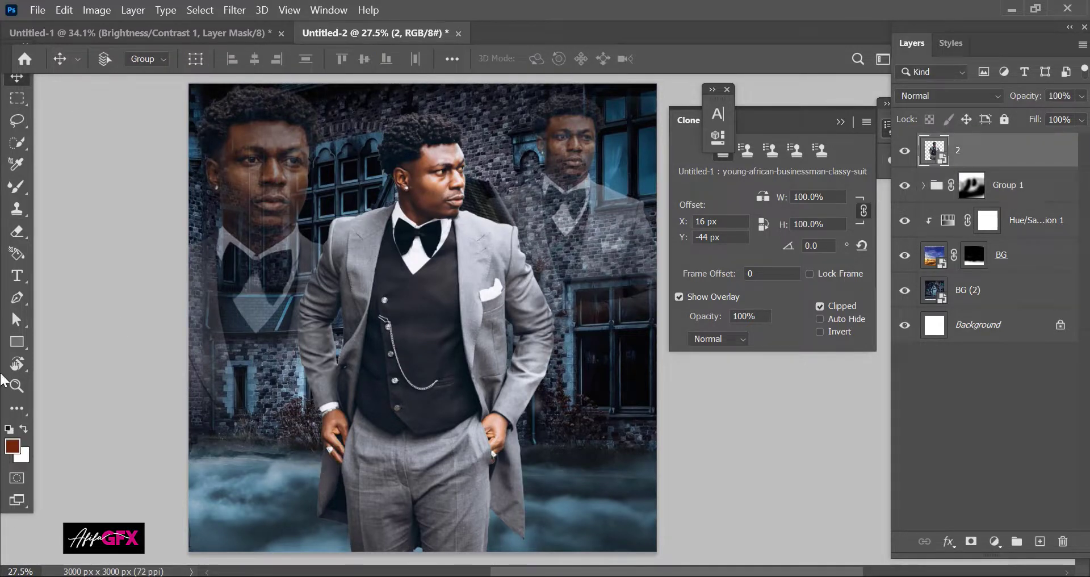
Step: Type the white title 'Nothing To Express' on two centred lines
left_click(17, 275)
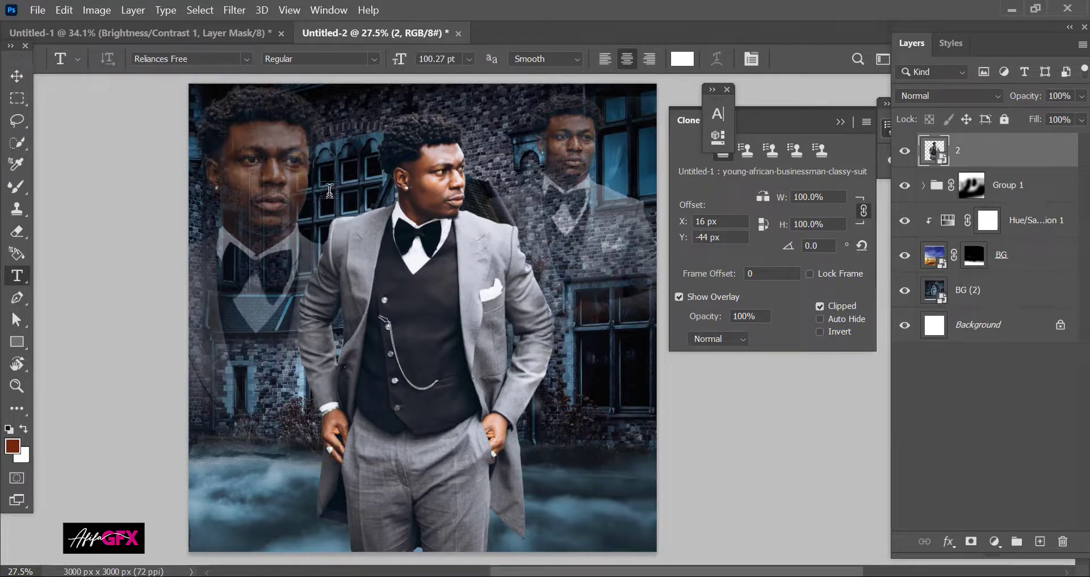
left_click(329, 191)
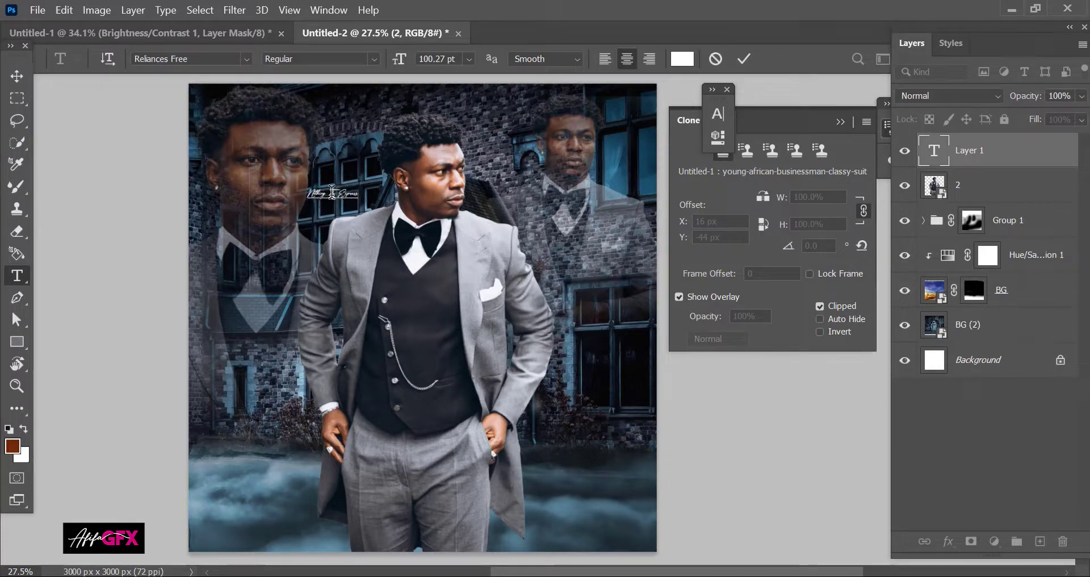
key("Return")
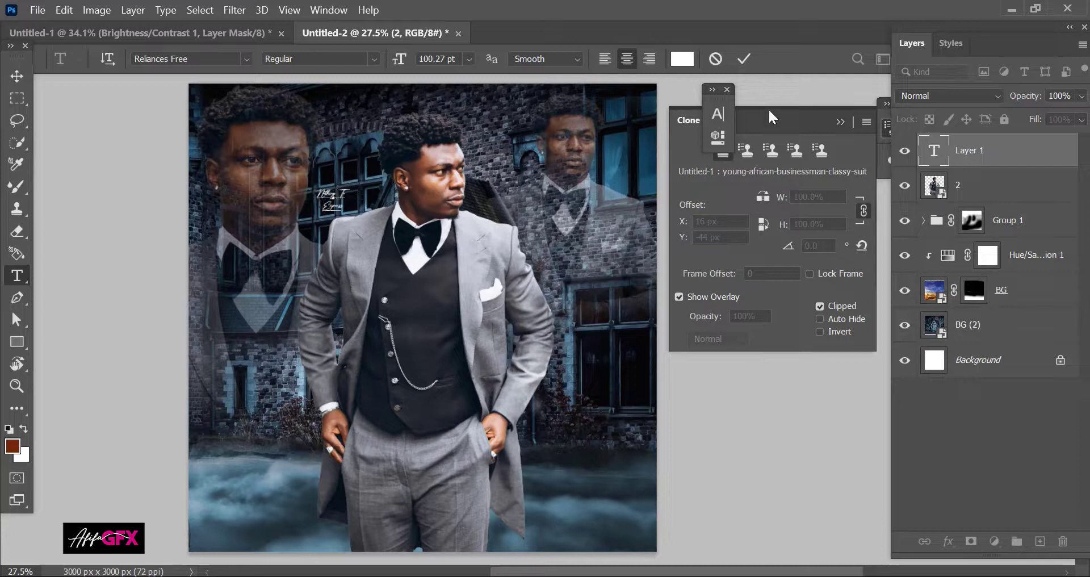
left_click(743, 58)
key("v")
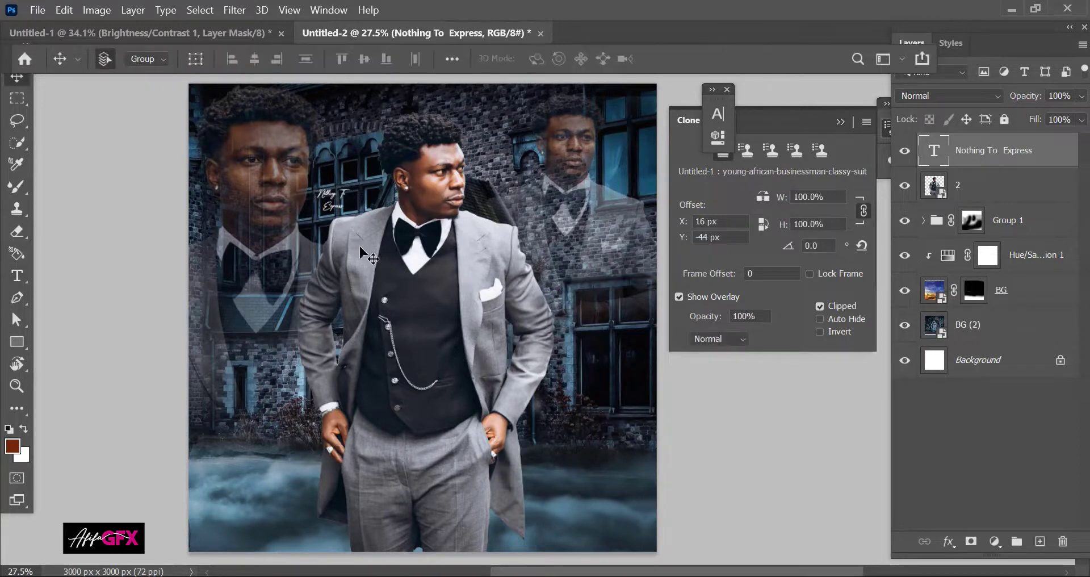
Step: Enlarge the title across the figure and move it down over the legs
key("ctrl+t")
left_click_drag(479, 265, 573, 327)
key("Return")
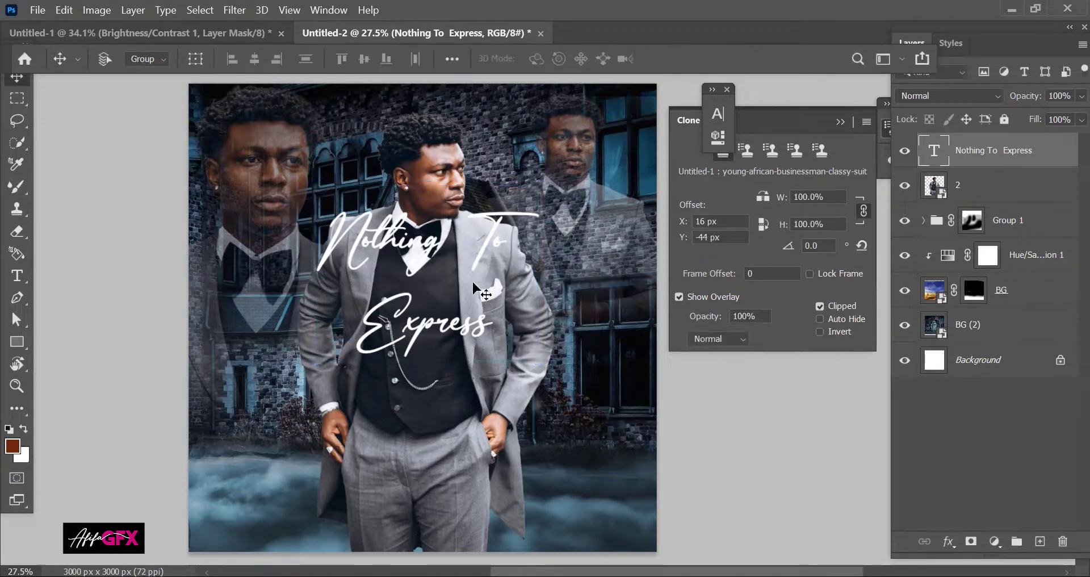
left_click_drag(474, 290, 411, 230)
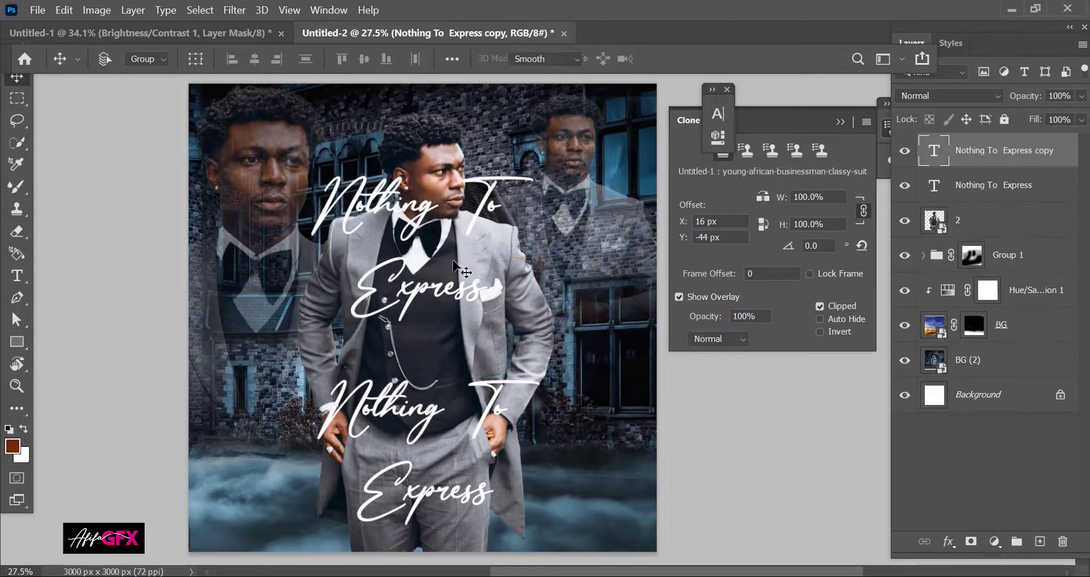
Step: Replace the upper title copy's text with the artist's name
key("t")
double_click(482, 290)
key("ctrl+a")
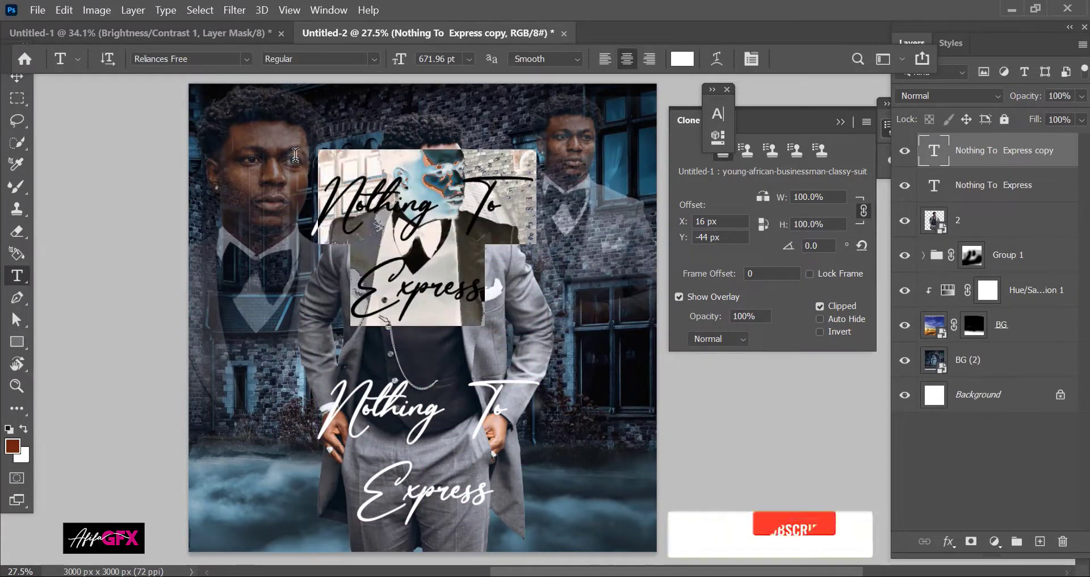
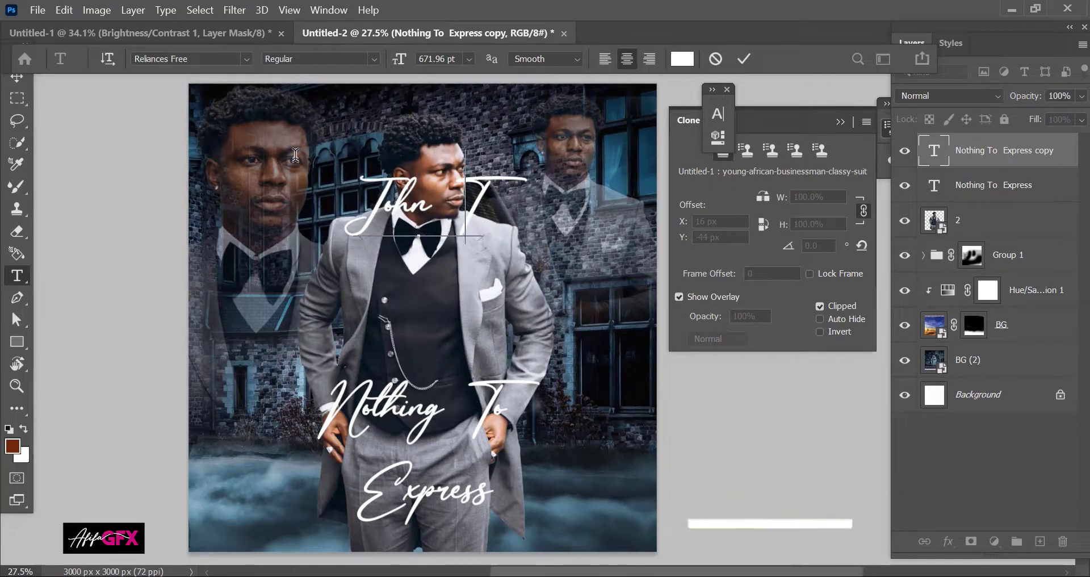
left_click(744, 59)
key("v")
Step: Move the artist name to the top, shrink it, and nudge the figure layer 2 into place
left_click_drag(454, 227, 466, 120)
key("ctrl+t")
key("Return")
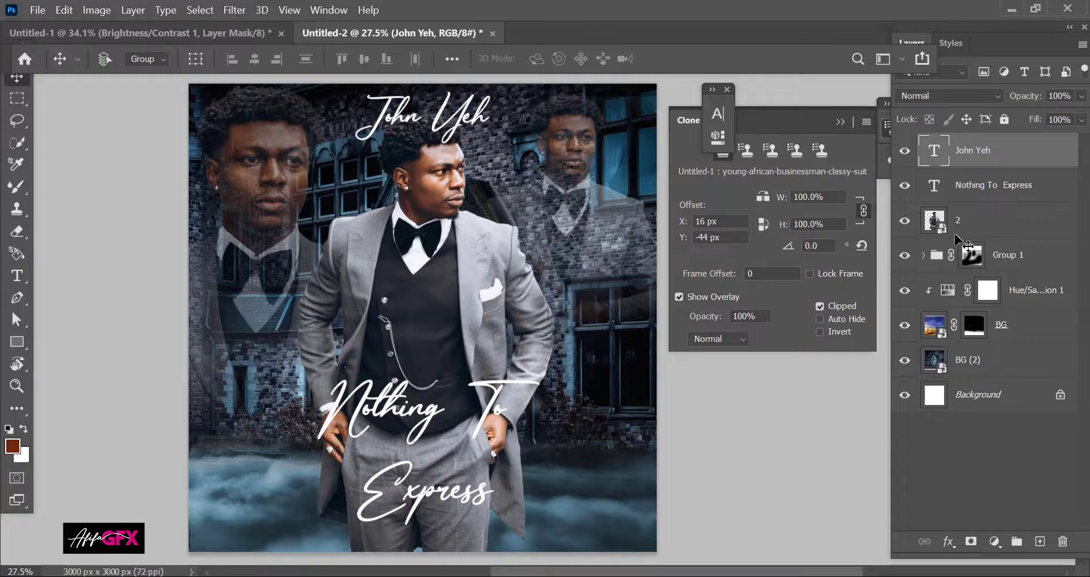
key("shift+Up")
key("shift+Up")
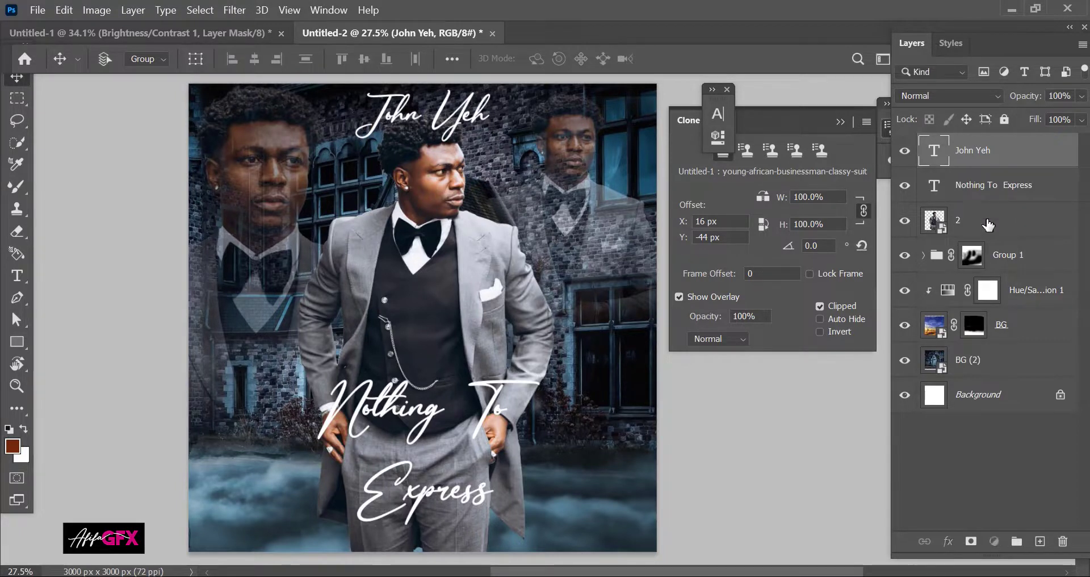
left_click(964, 221)
key("shift+Down")
key("shift+Down")
key("shift+Down")
key("shift+Down")
key("shift+Down")
key("shift+Down")
key("shift+Down")
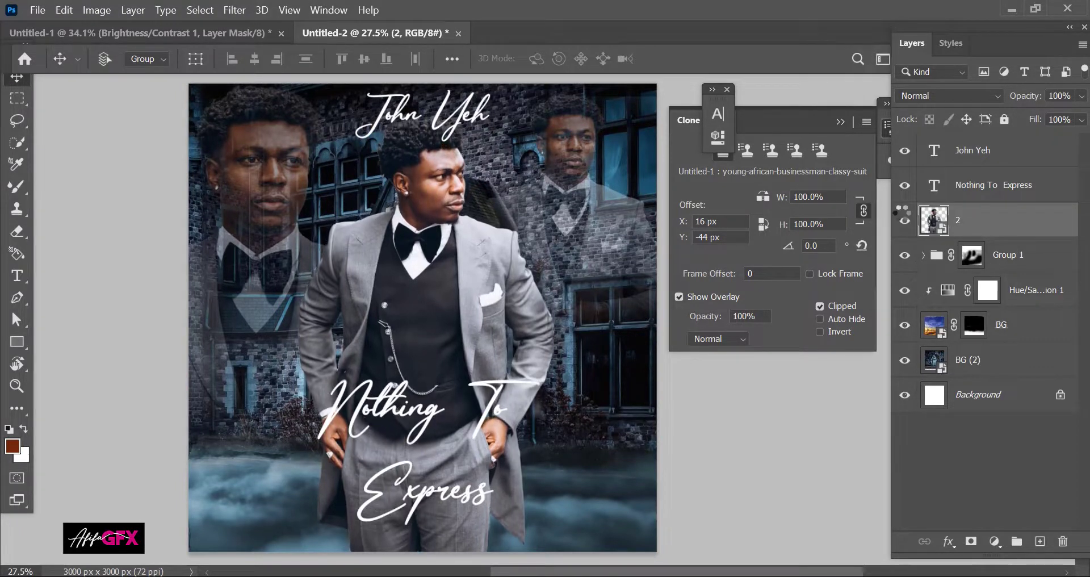
key("shift+Up")
key("shift+Up")
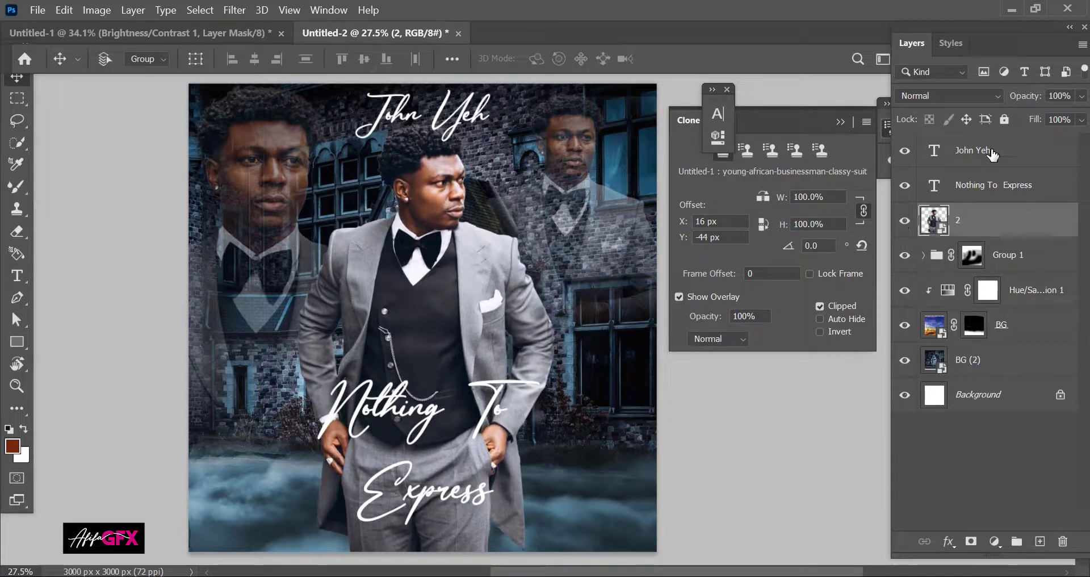
Step: Change the title font to Khatulistiwa and shift it slightly left
left_click(980, 190)
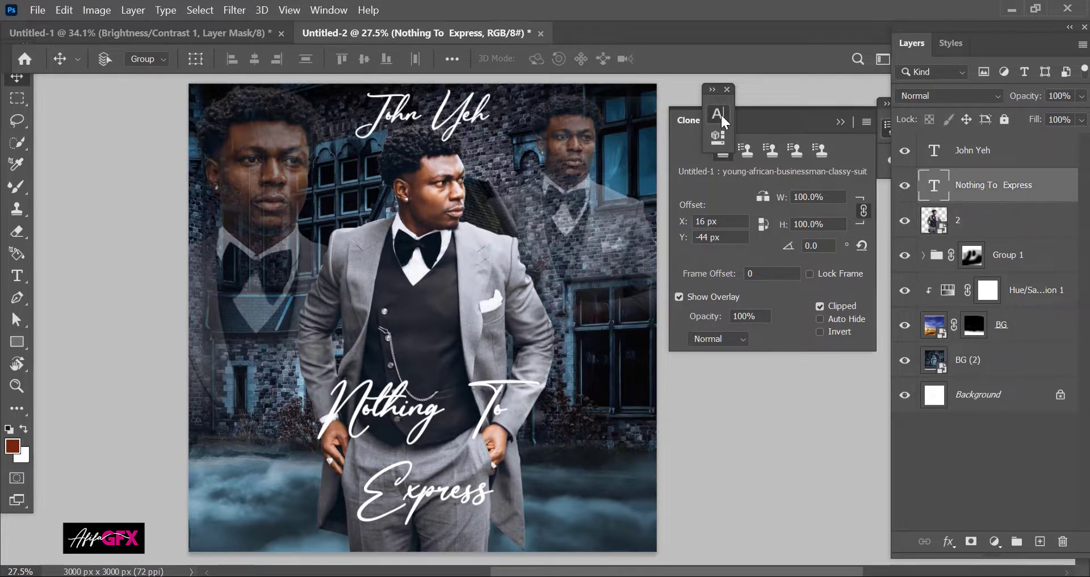
left_click(718, 113)
left_click_drag(633, 114, 792, 101)
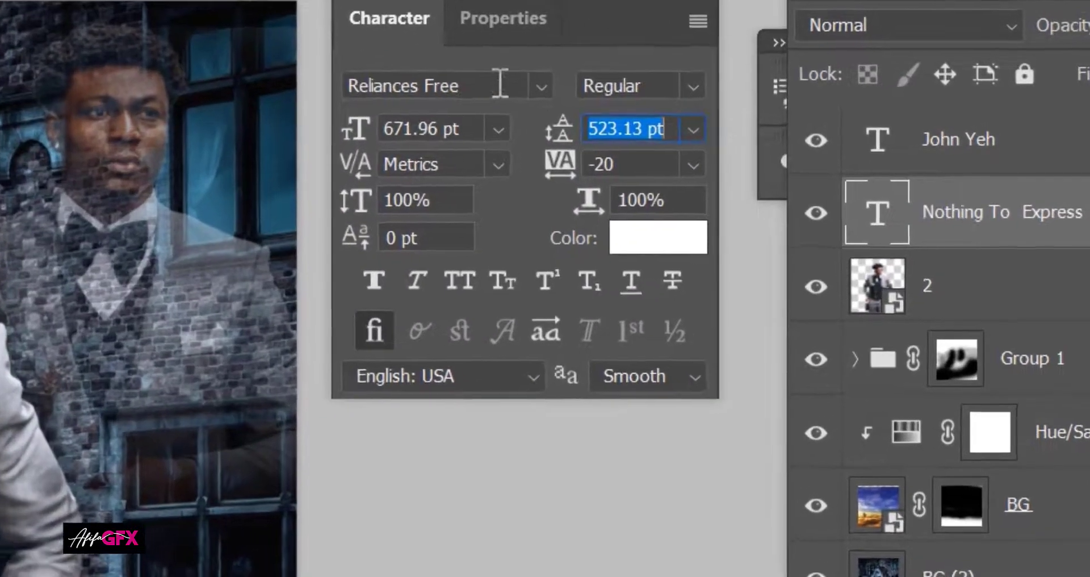
left_click(771, 124)
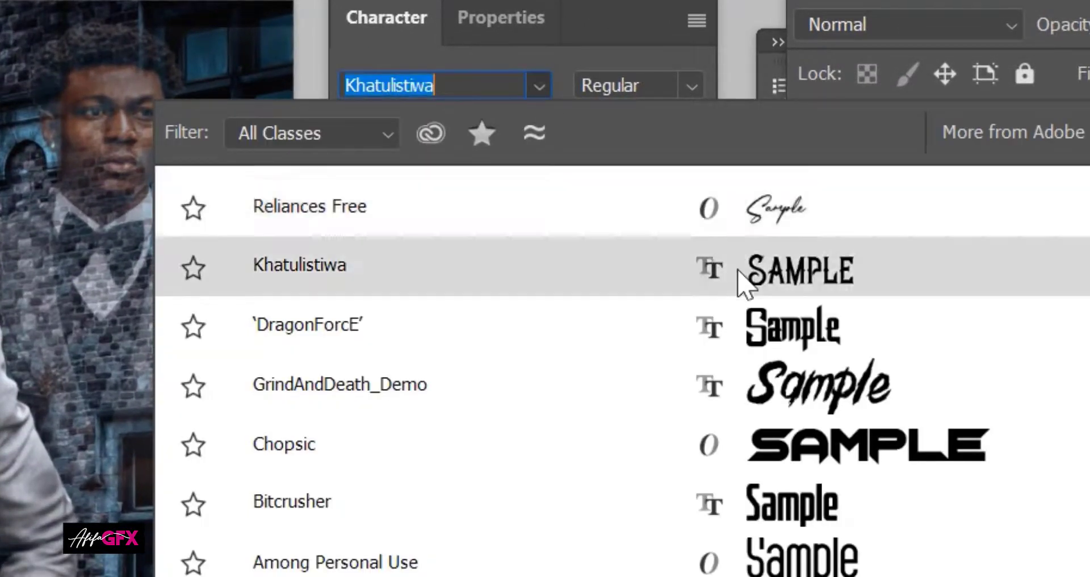
left_click(737, 280)
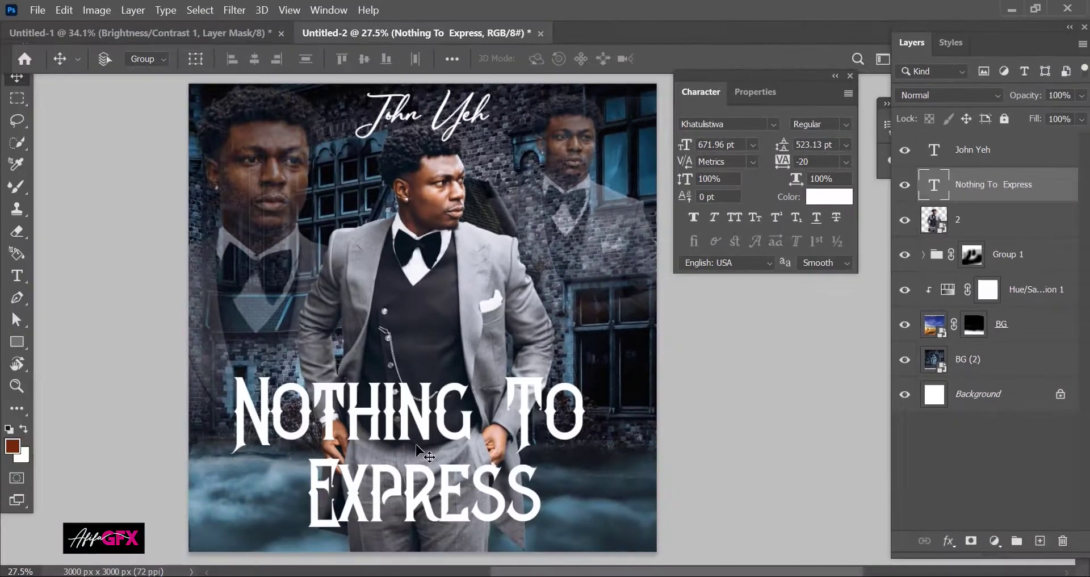
left_click_drag(469, 468, 459, 470)
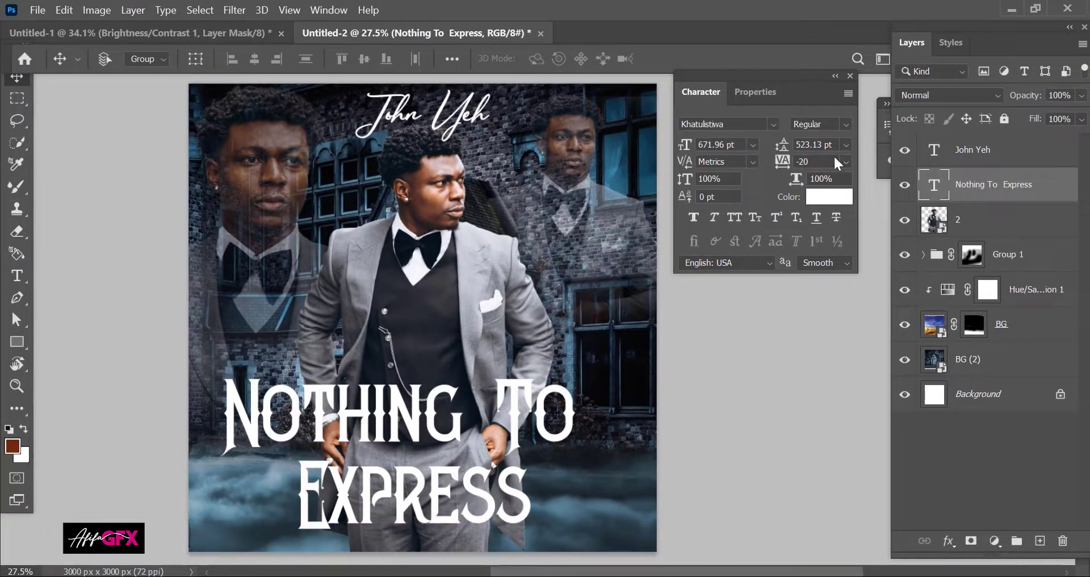
Step: Tighten the title to 478 pt leading with -20 tracking and adjust the NOTHING TO line
left_click(765, 144)
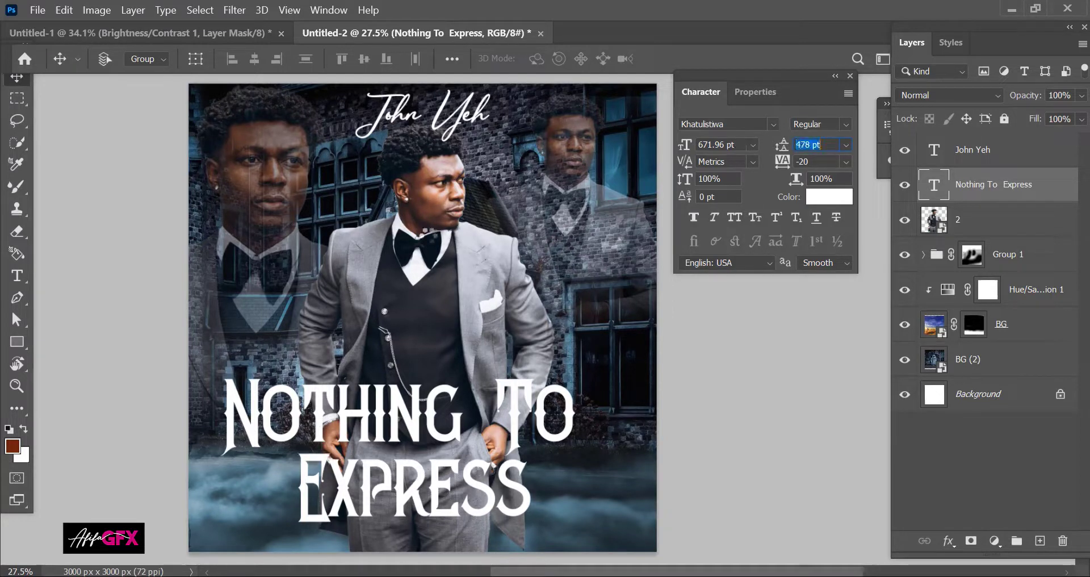
left_click(25, 277)
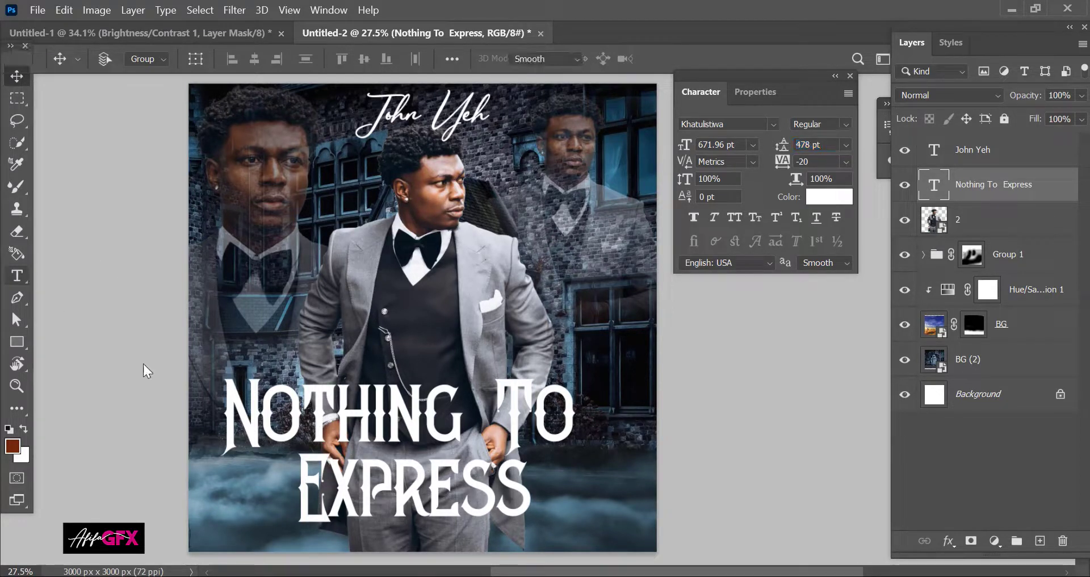
left_click(225, 416)
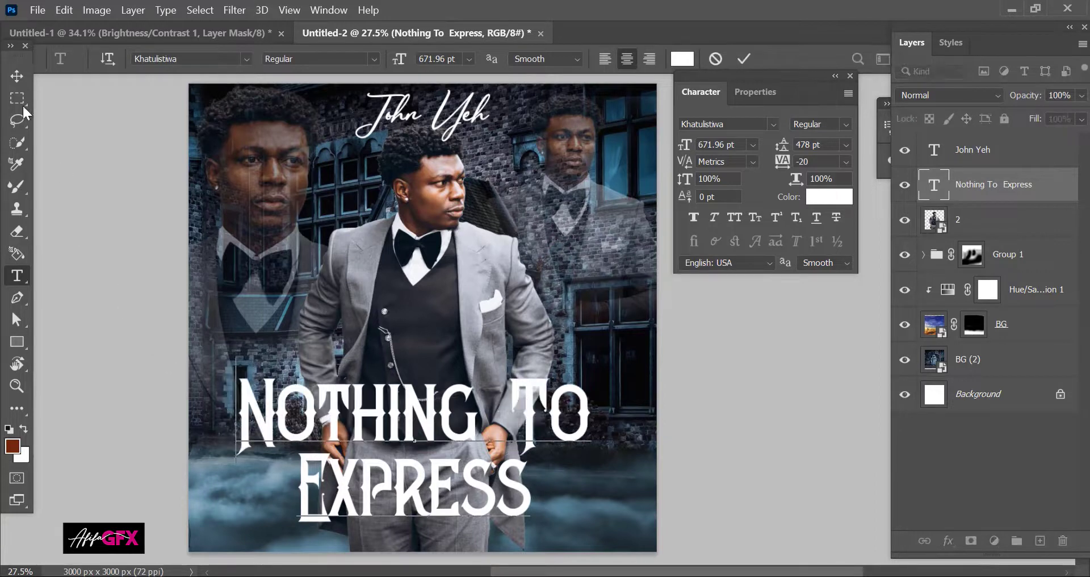
left_click(16, 82)
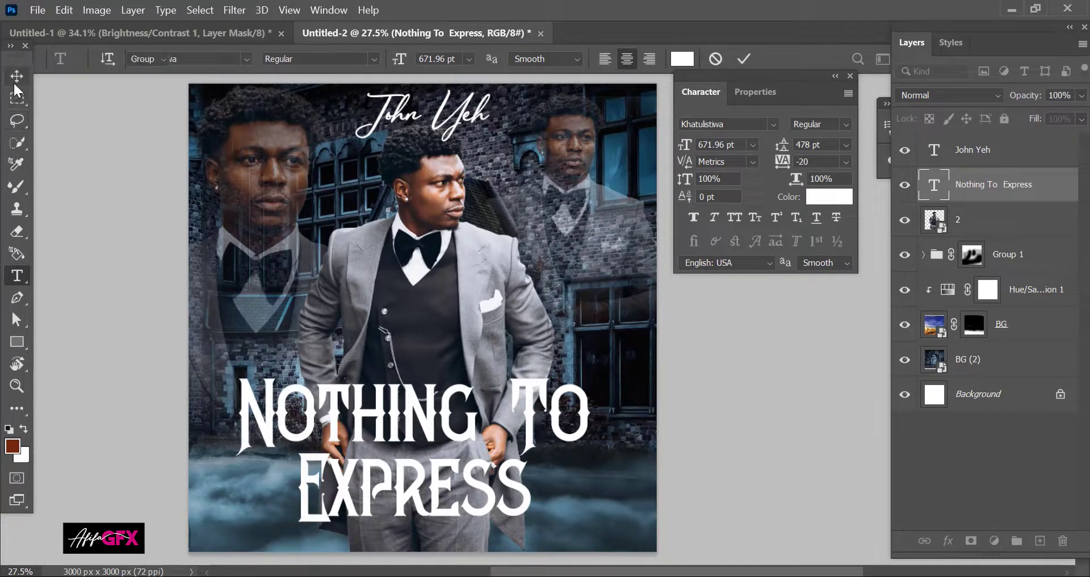
left_click(980, 156, "shift")
Step: Apply a silver chrome style to the title and artist name, centred horizontally on the canvas
left_click(948, 43)
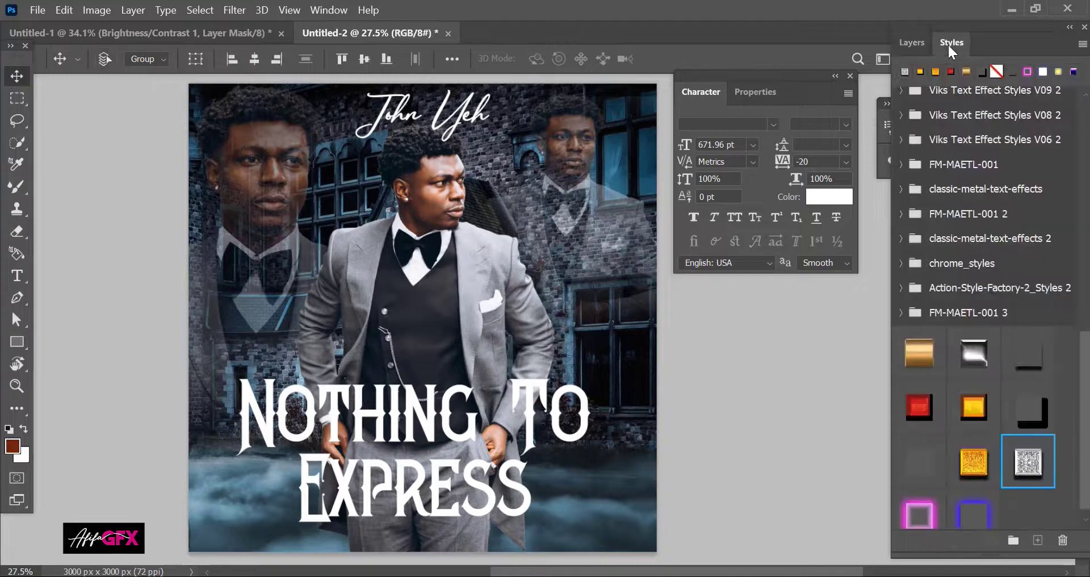
left_click(1028, 461)
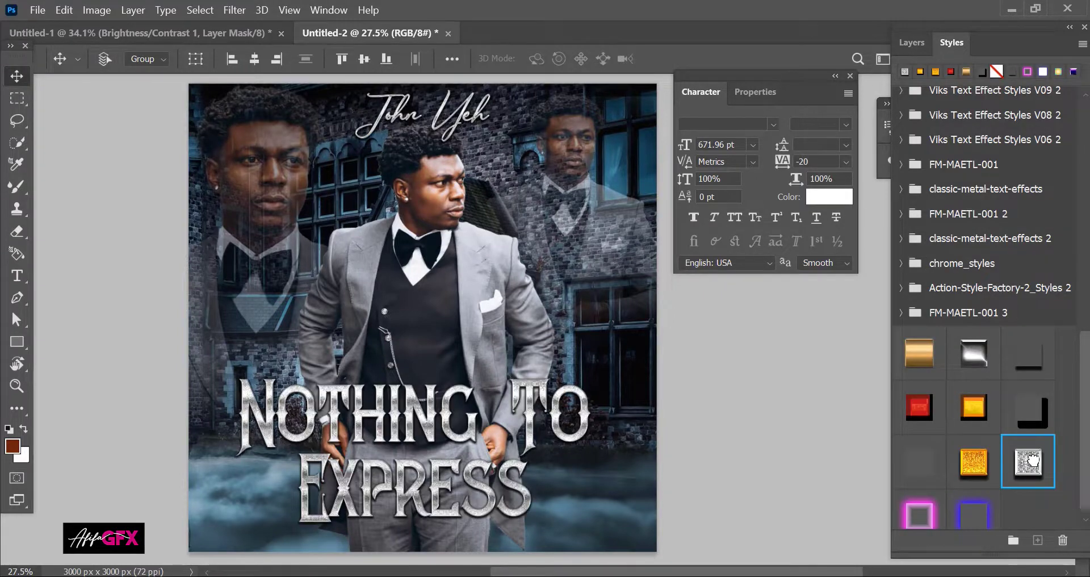
left_click(916, 45)
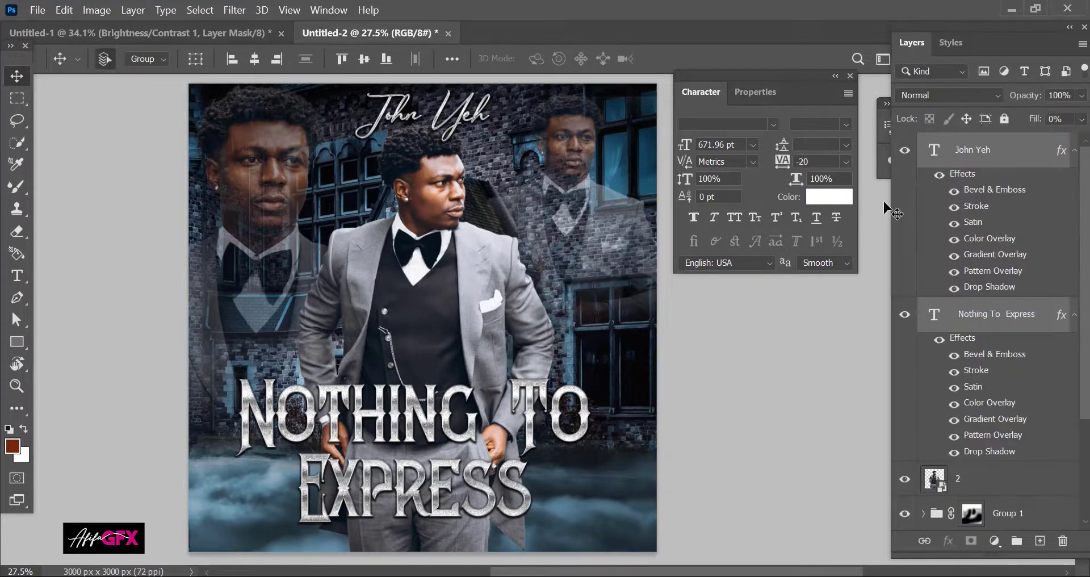
key("ctrl+a")
left_click(254, 59)
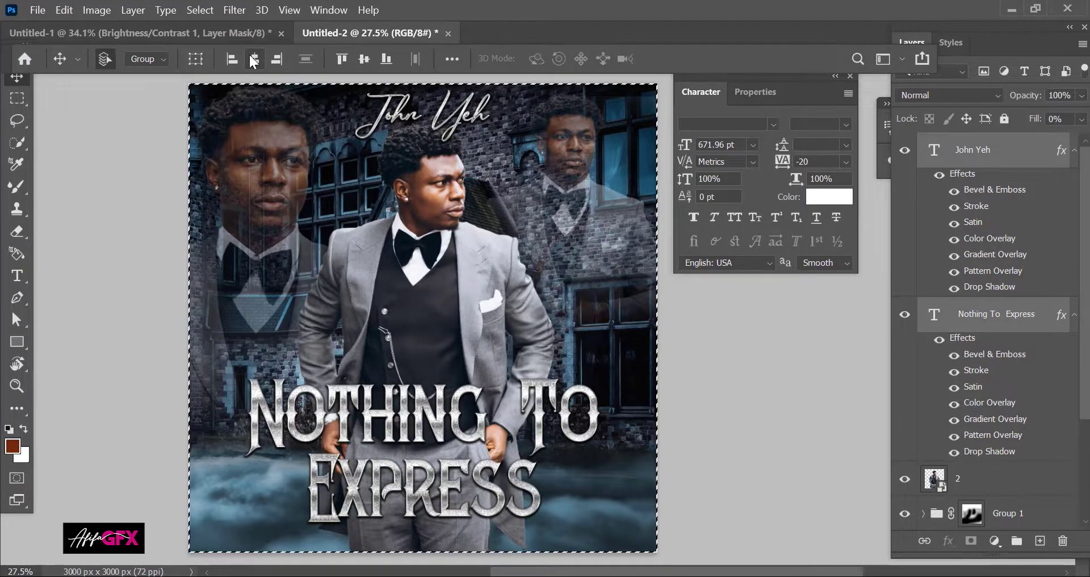
key("ctrl+d")
Step: Scale the title to about 88%, move it lower, and group it with the artist name
left_click(1024, 314)
key("ctrl+t")
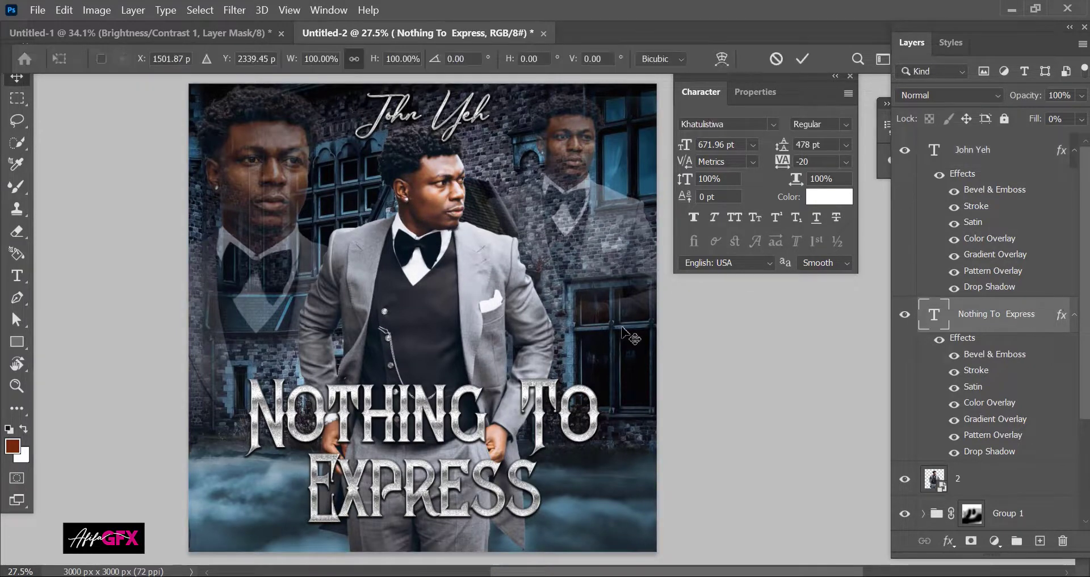
left_click_drag(629, 359, 589, 389)
key("Return")
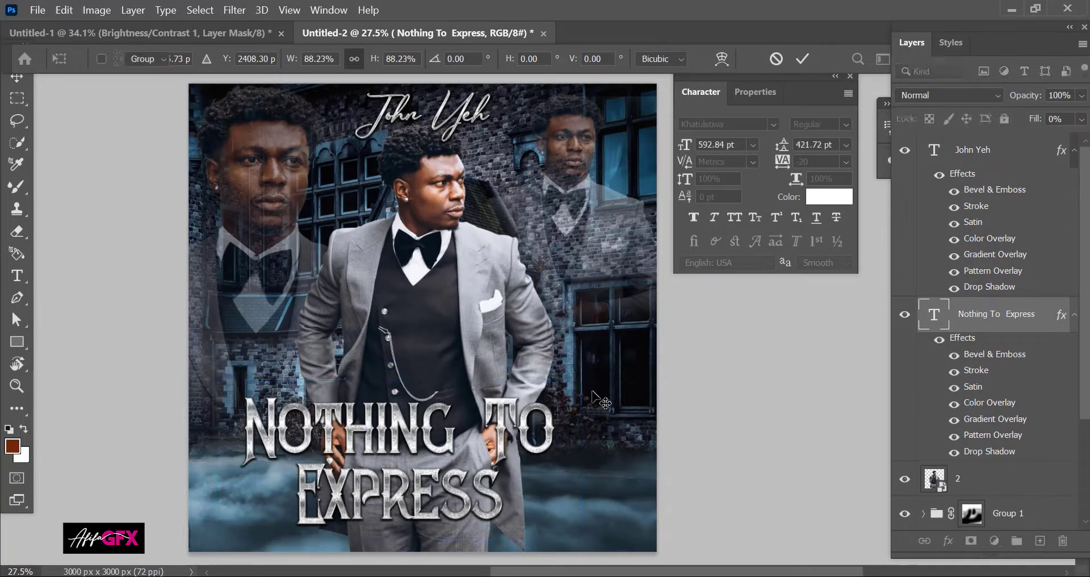
left_click_drag(422, 446, 449, 466)
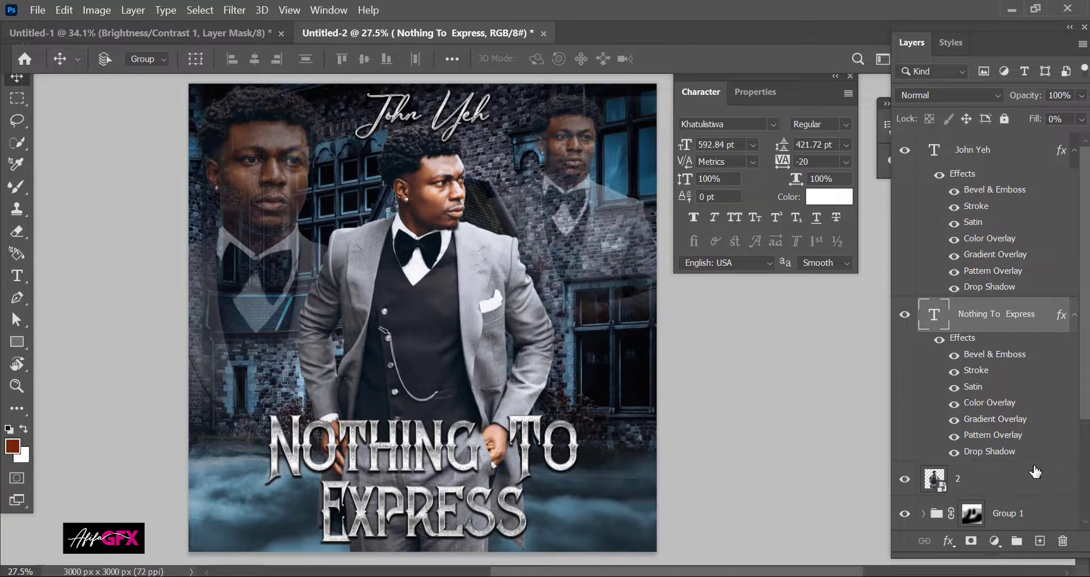
left_click(972, 163, "shift")
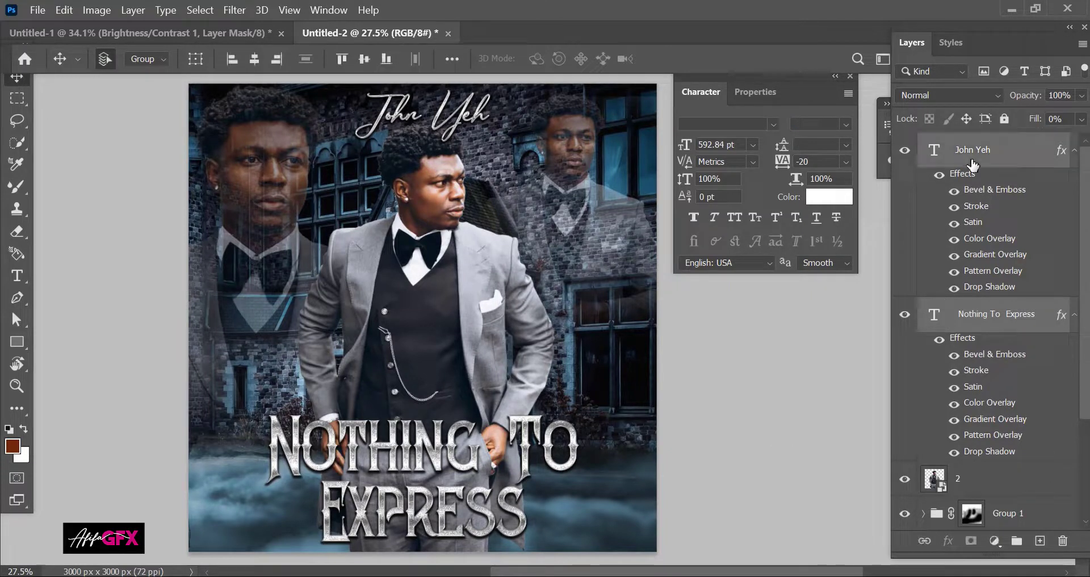
key("ctrl+g")
Step: Name the new group holding the text layers 'text'
double_click(969, 143)
type("te")
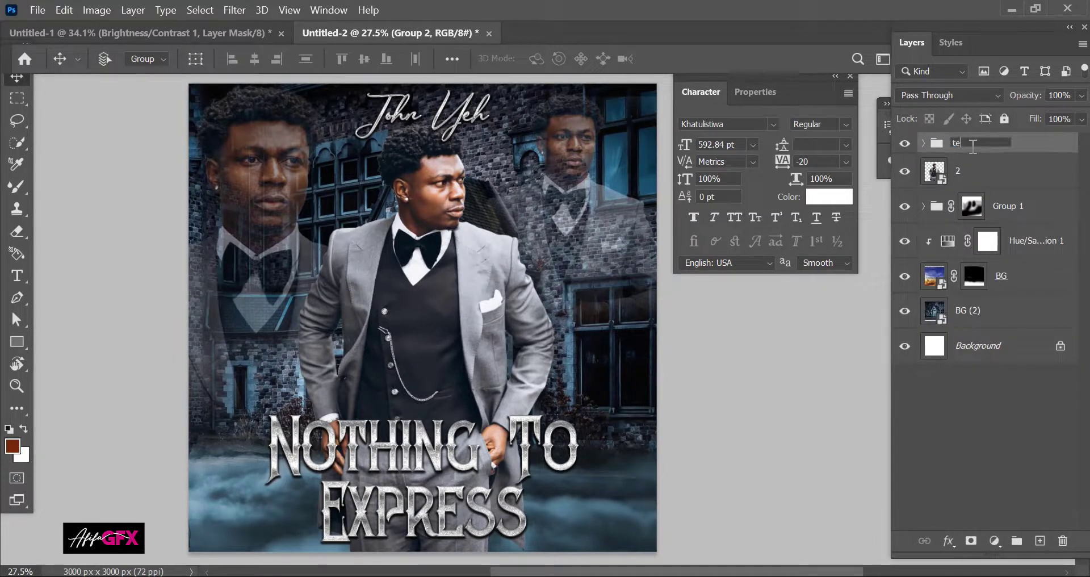
type("xt")
key("Return")
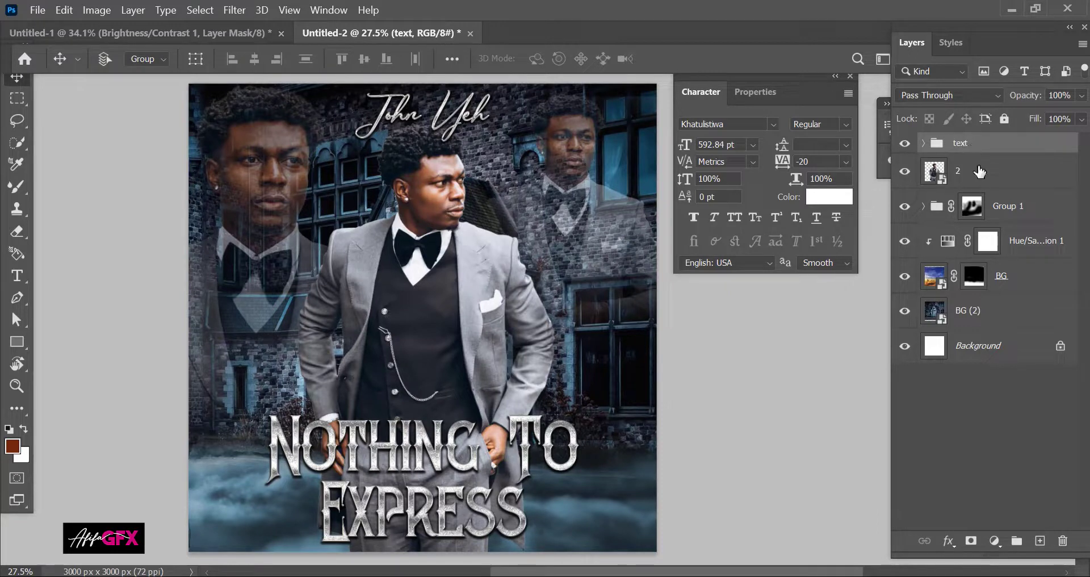
Step: Add a mask to layer 2 and hide the man's lower legs with a 443 px brush
left_click(980, 171)
left_click(967, 540)
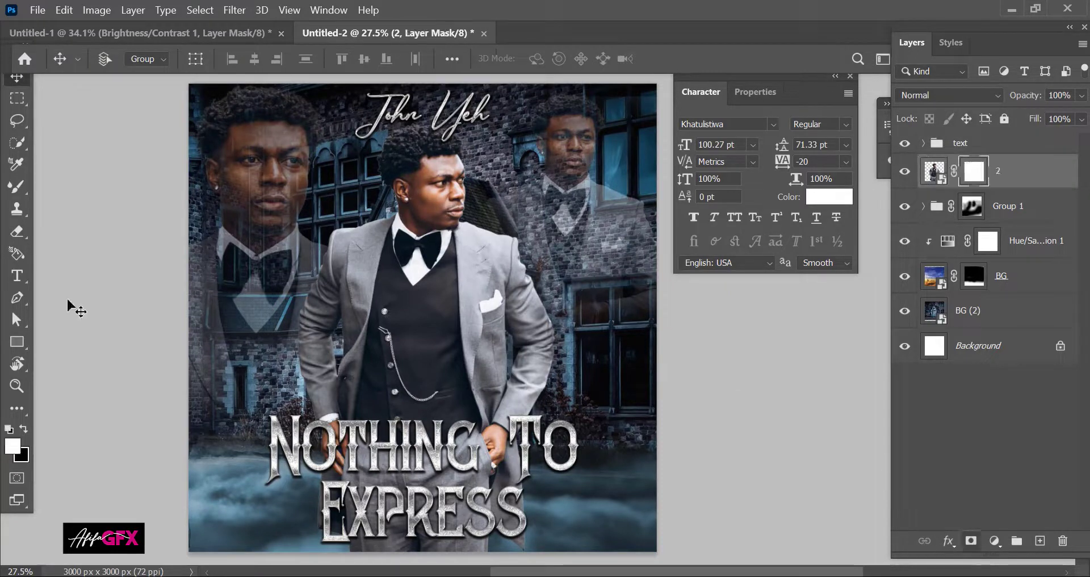
left_click(18, 232)
mouse_move(263, 487)
left_mouse_down()
mouse_move(519, 428)
mouse_move(323, 464)
mouse_move(415, 486)
left_mouse_up()
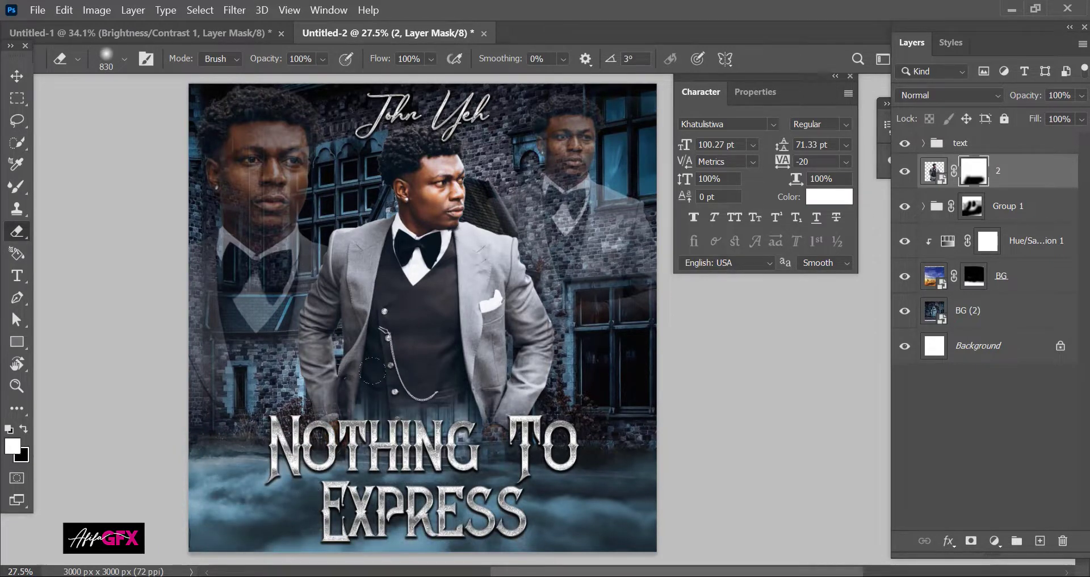
scroll(406, 397, "up", 4)
left_click_drag(406, 397, 320, 393)
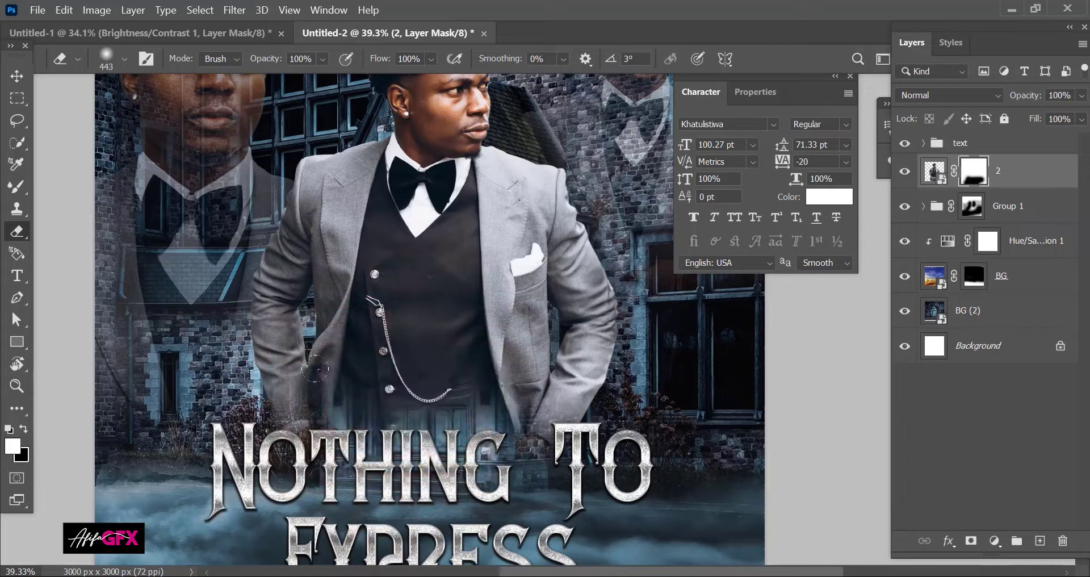
Step: Make black the painting colour, bring the man's head into view, and select layer 2's image
key("x")
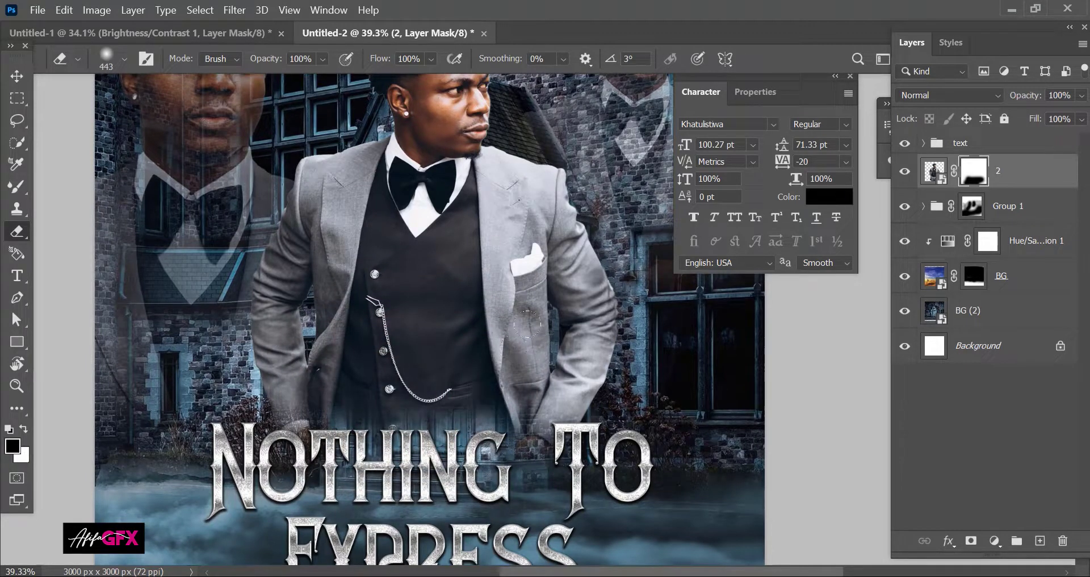
scroll(361, 272, "down", 3)
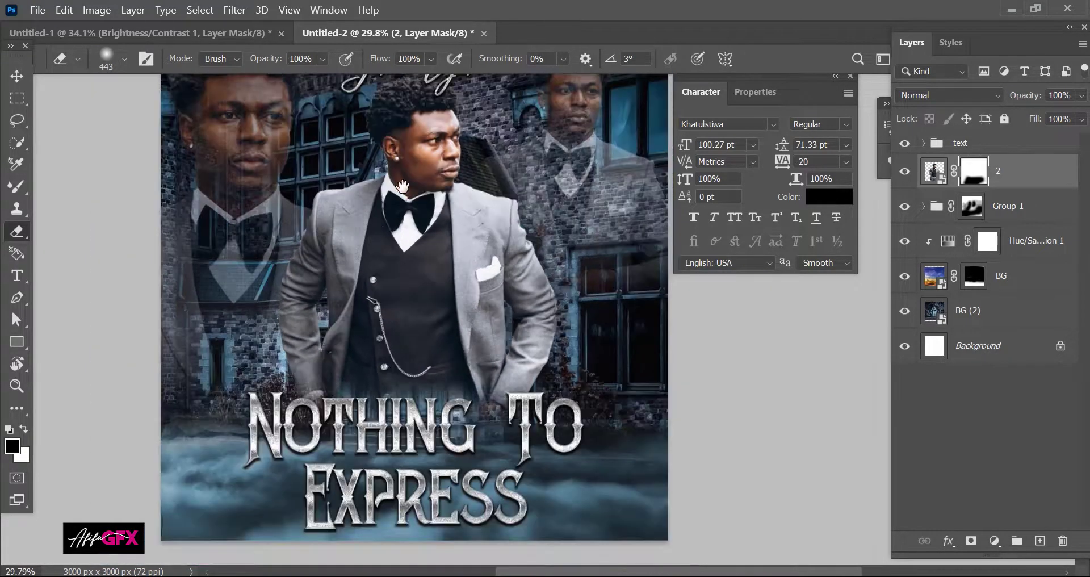
left_click_drag(372, 278, 381, 357)
scroll(446, 185, "up", 8)
scroll(475, 177, "up", 3)
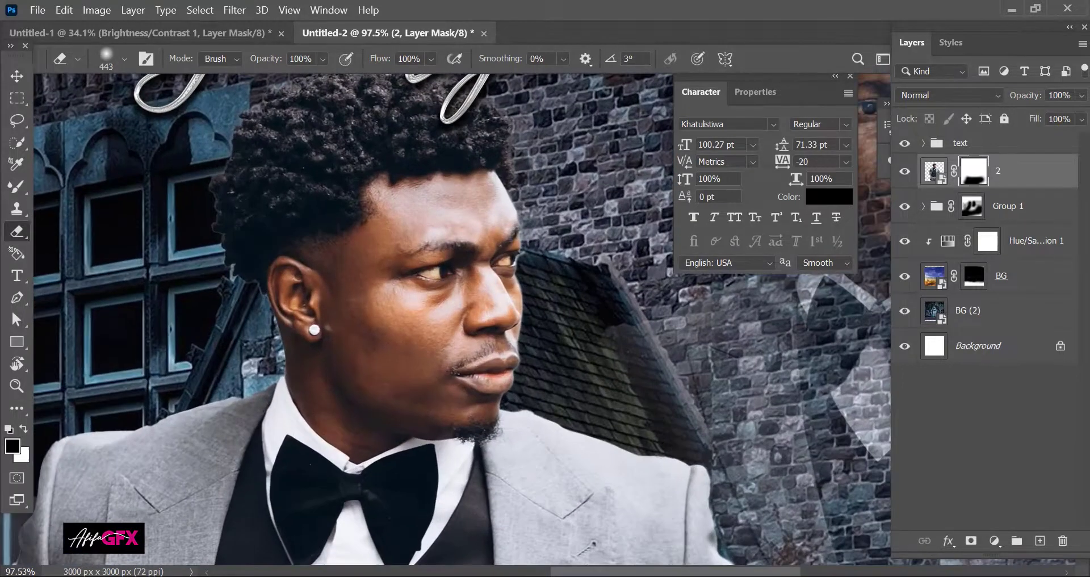
left_click(933, 172)
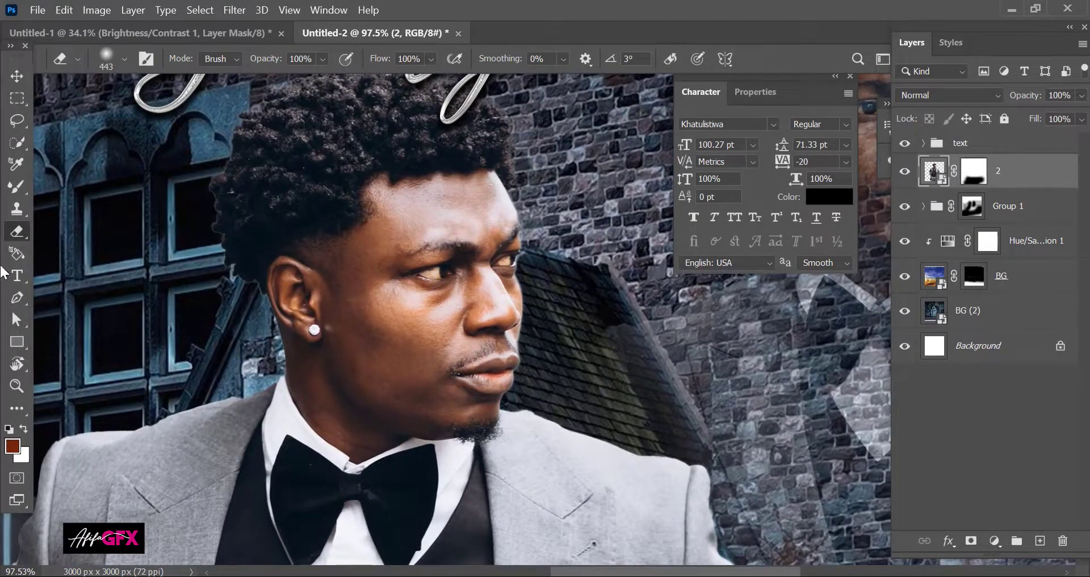
Step: Switch to the Mixer Brush, rasterize layer 2's smart object, and clean the brush
right_click(17, 187)
left_click(73, 230)
scroll(370, 250, "up", 2)
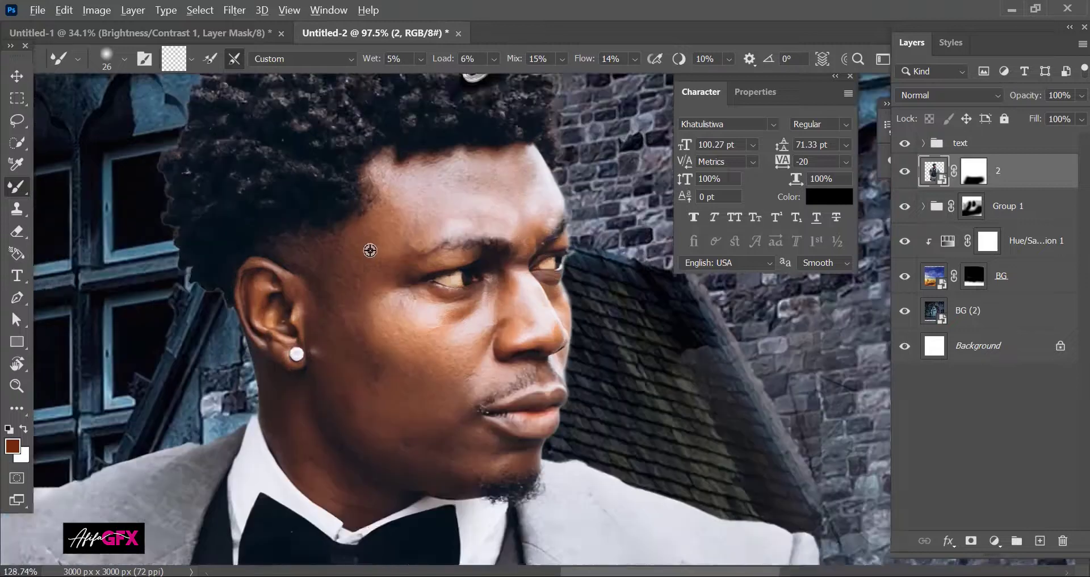
scroll(369, 249, "up", 2)
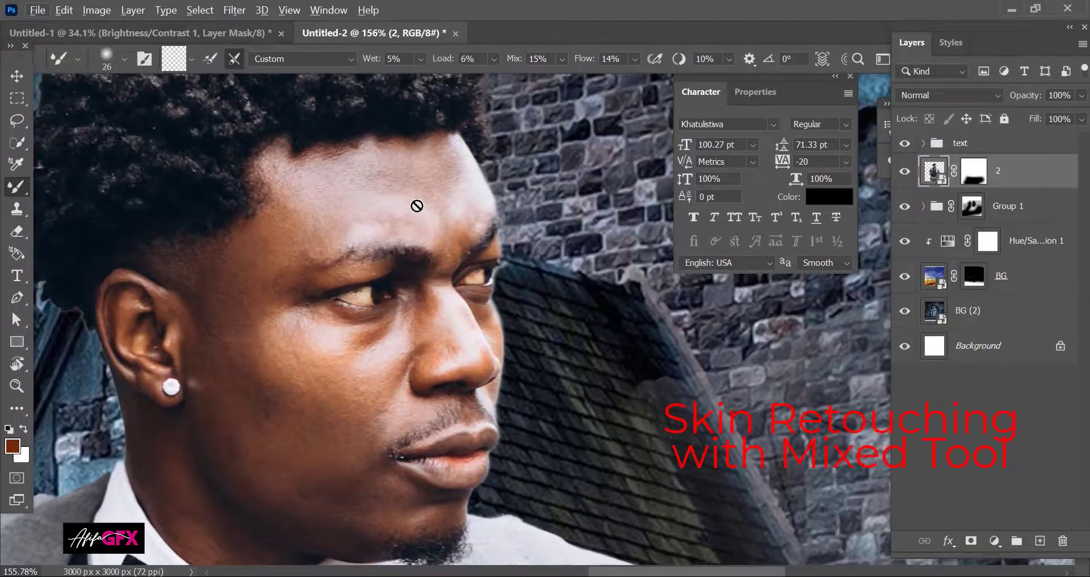
left_click(417, 205)
left_click(572, 253)
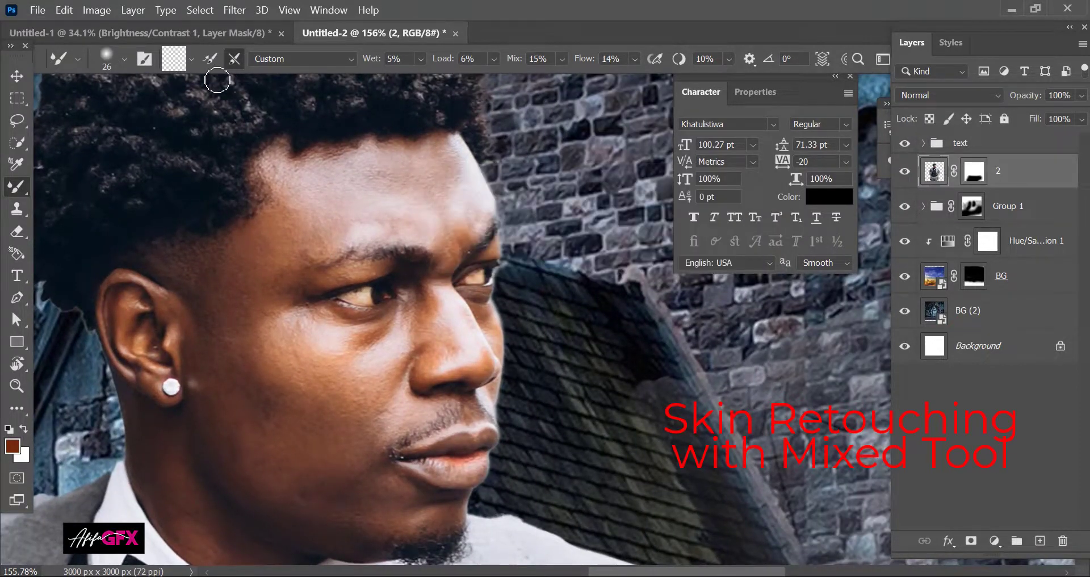
left_click(191, 59)
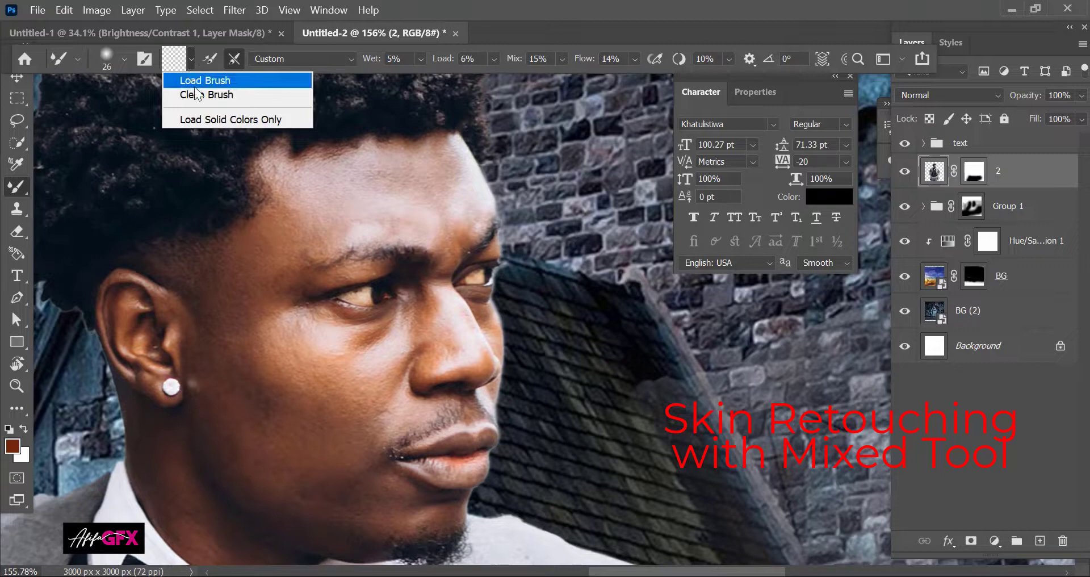
left_click(197, 93)
Step: Enlarge the mixer brush to 82 px and smooth the skin on the forehead and brow
left_click_drag(324, 204, 363, 205)
scroll(385, 209, "up", 2)
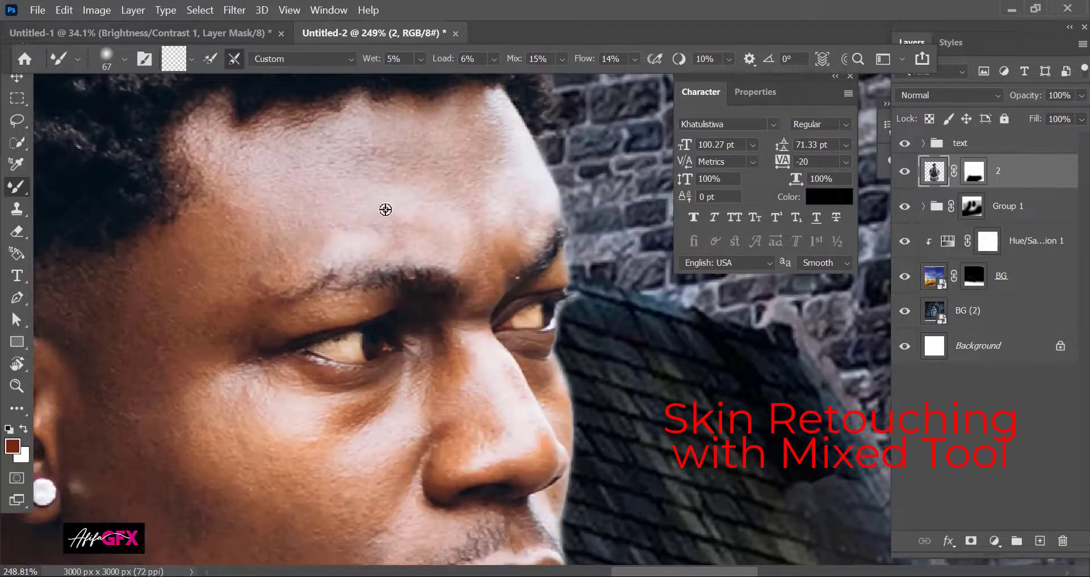
scroll(425, 256, "up", 3)
left_click_drag(450, 219, 531, 279)
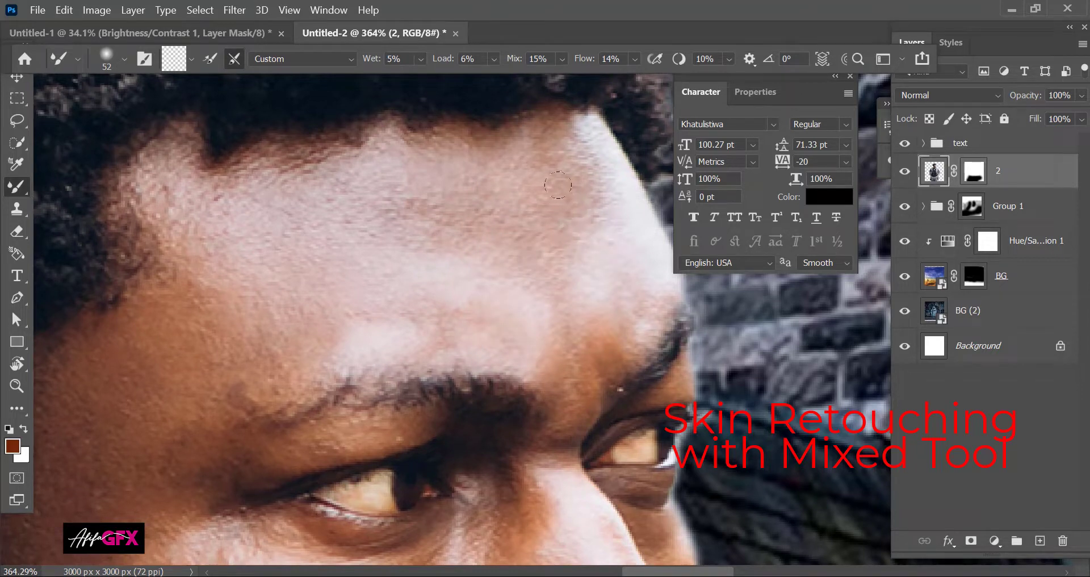
left_click_drag(547, 144, 547, 311)
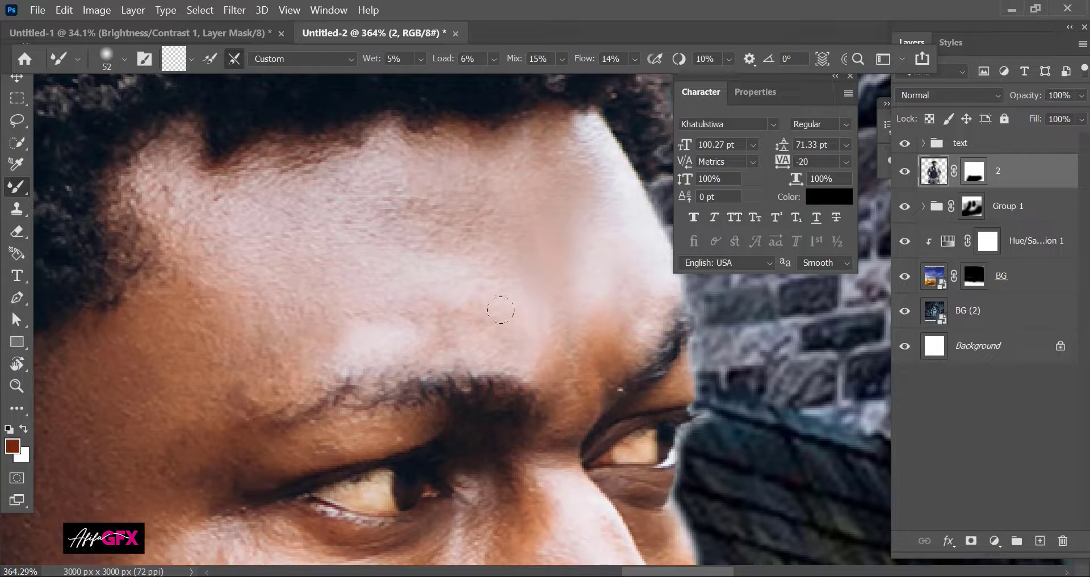
left_click_drag(316, 298, 181, 346)
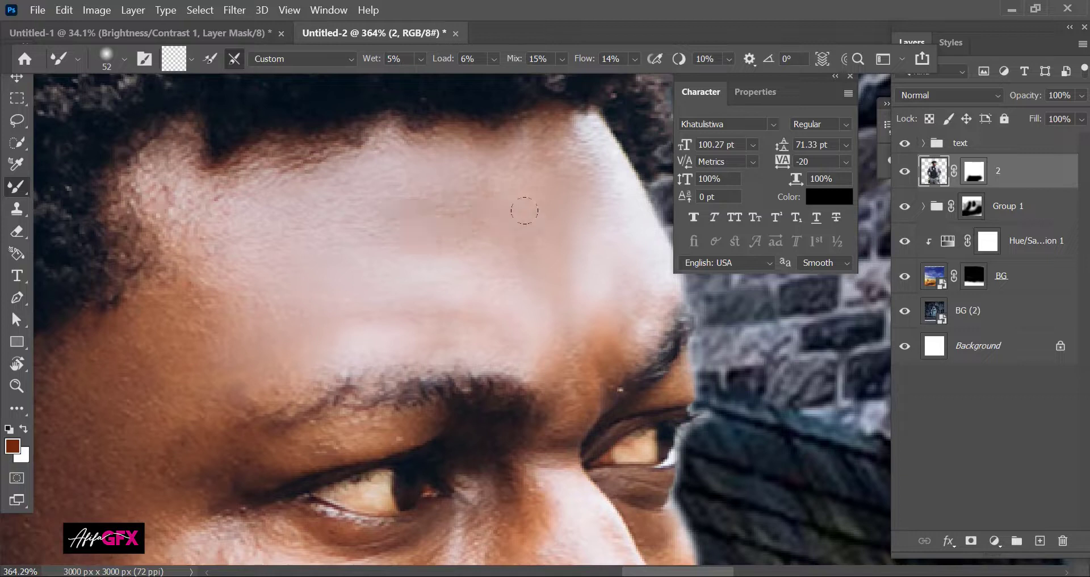
Step: Shrink the brush to 28 px and blend the skin under the eye and along the nose
right_click(572, 348, "alt")
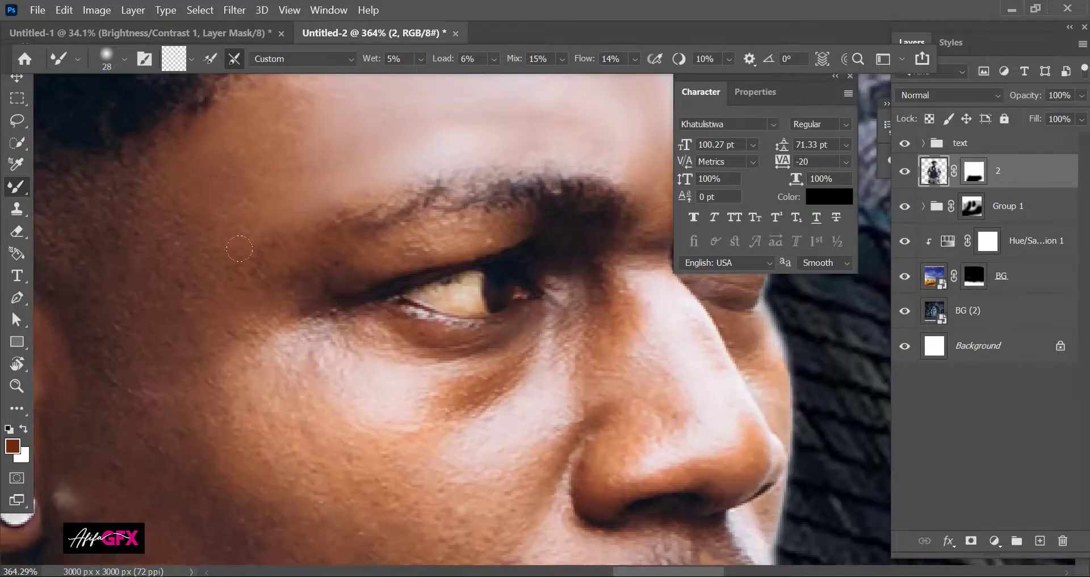
scroll(98, 216, "down", 3)
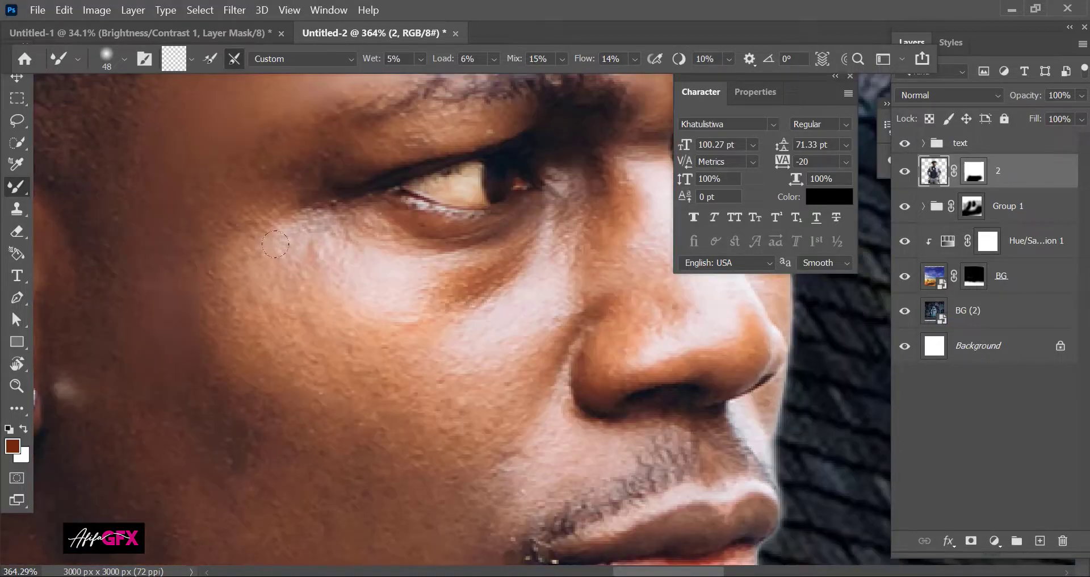
mouse_move(276, 244)
left_mouse_down()
mouse_move(470, 249)
mouse_move(334, 287)
mouse_move(521, 212)
mouse_move(425, 281)
mouse_move(283, 236)
mouse_move(236, 266)
mouse_move(200, 271)
left_mouse_up()
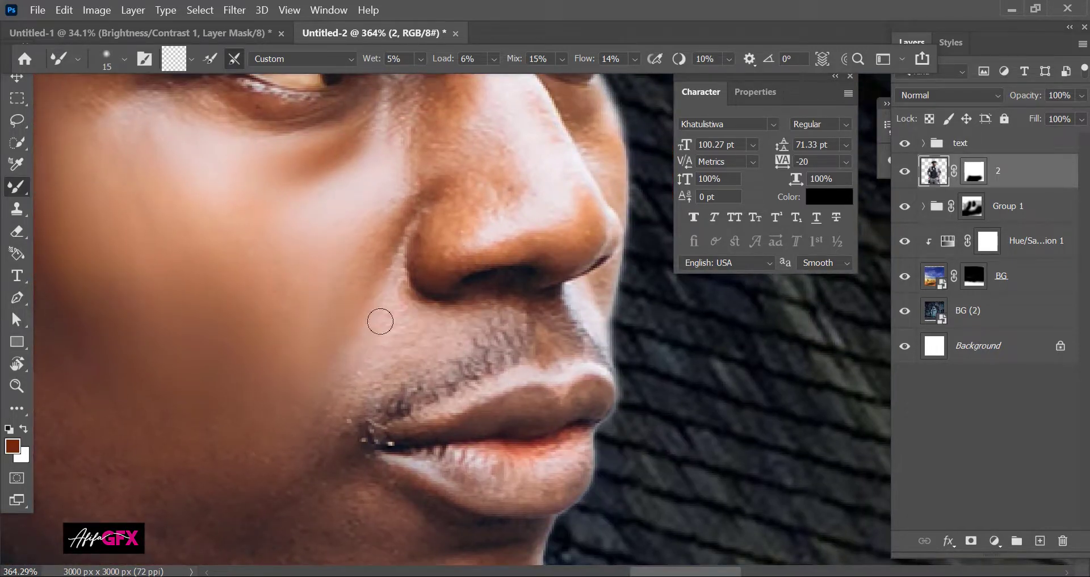
mouse_move(379, 319)
left_mouse_down()
mouse_move(240, 367)
mouse_move(112, 445)
left_mouse_up()
mouse_move(260, 351)
left_mouse_down()
mouse_move(301, 295)
mouse_move(222, 219)
left_mouse_up()
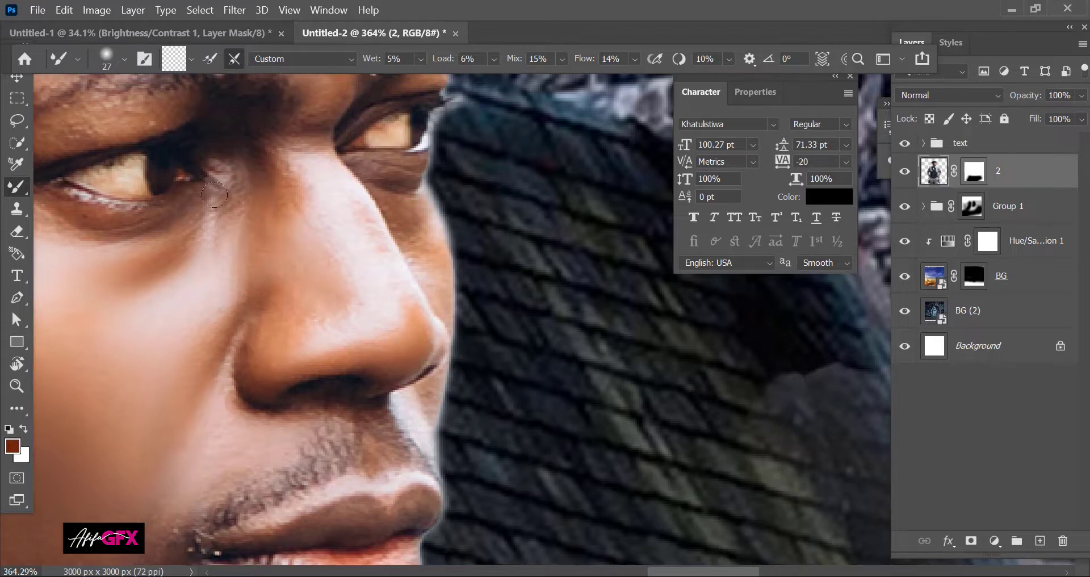
left_click_drag(364, 258, 398, 347)
scroll(425, 248, "down", 3)
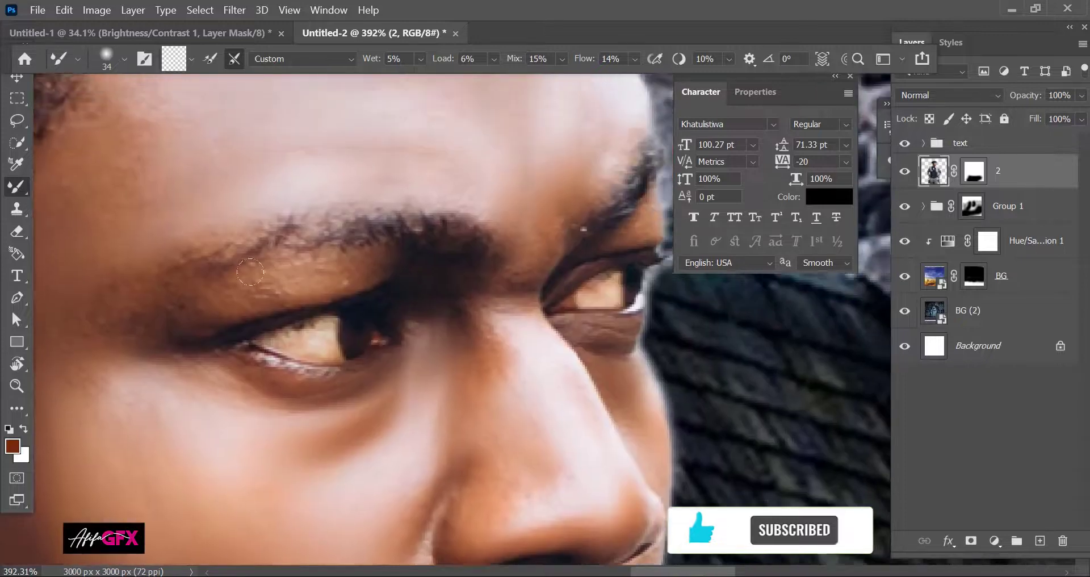
key("bracketleft")
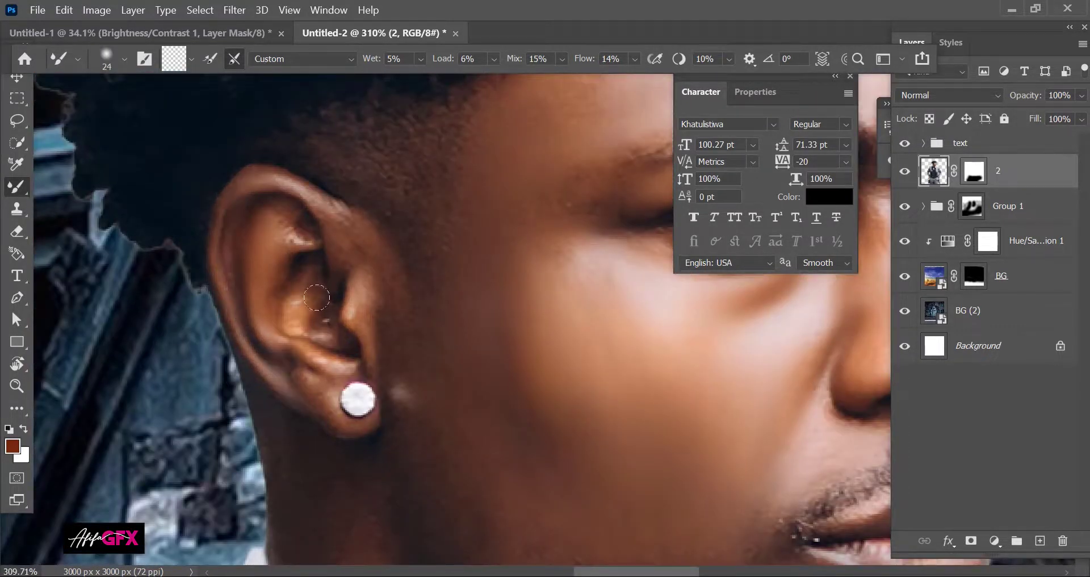
right_click(393, 299, "alt")
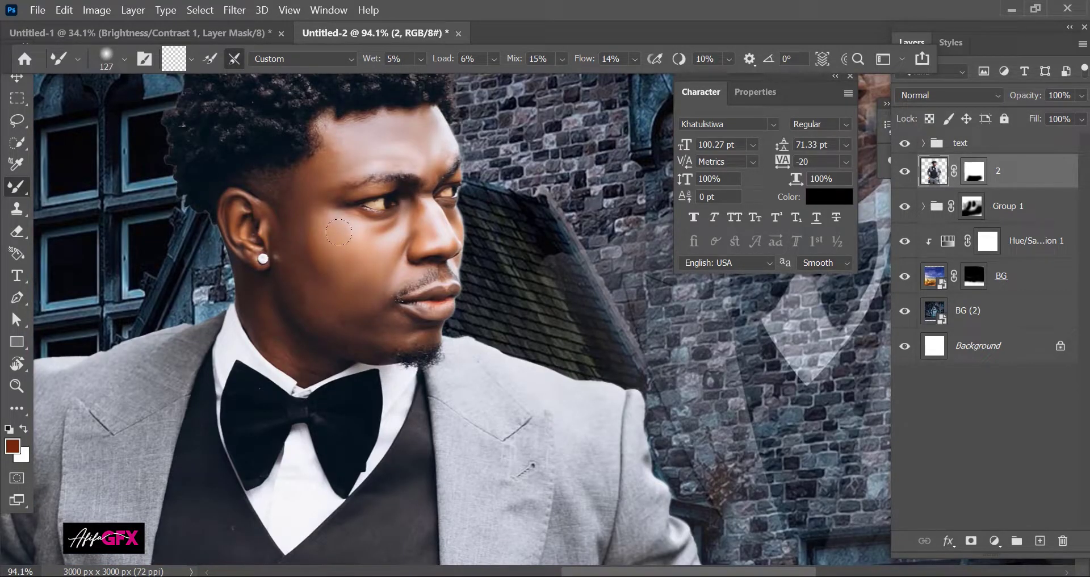
Step: Switch to the Dodge Tool, set to Midtones at 50% exposure
scroll(427, 266, "down", 6)
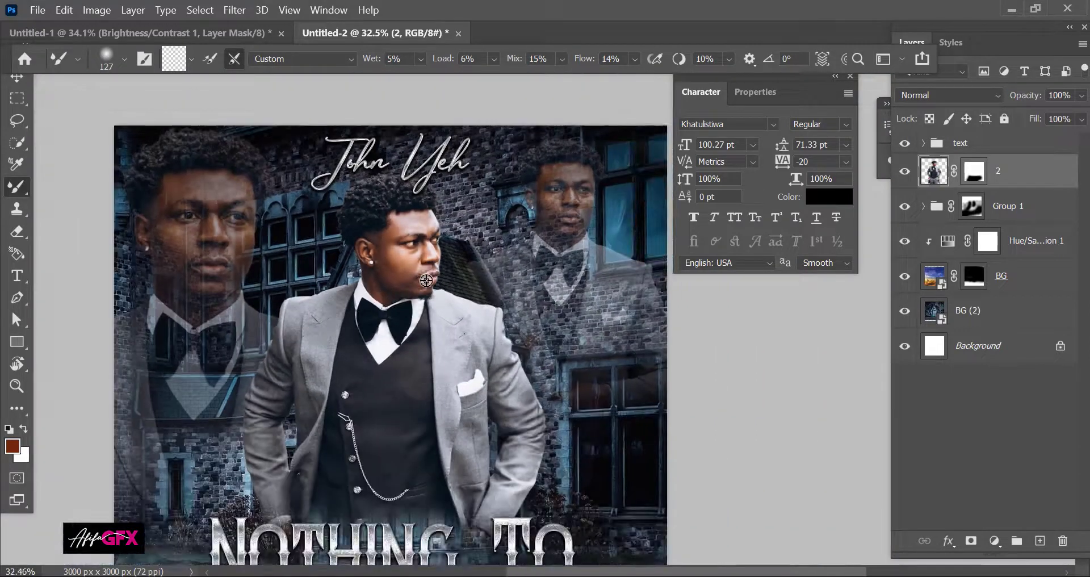
scroll(427, 275, "up", 1)
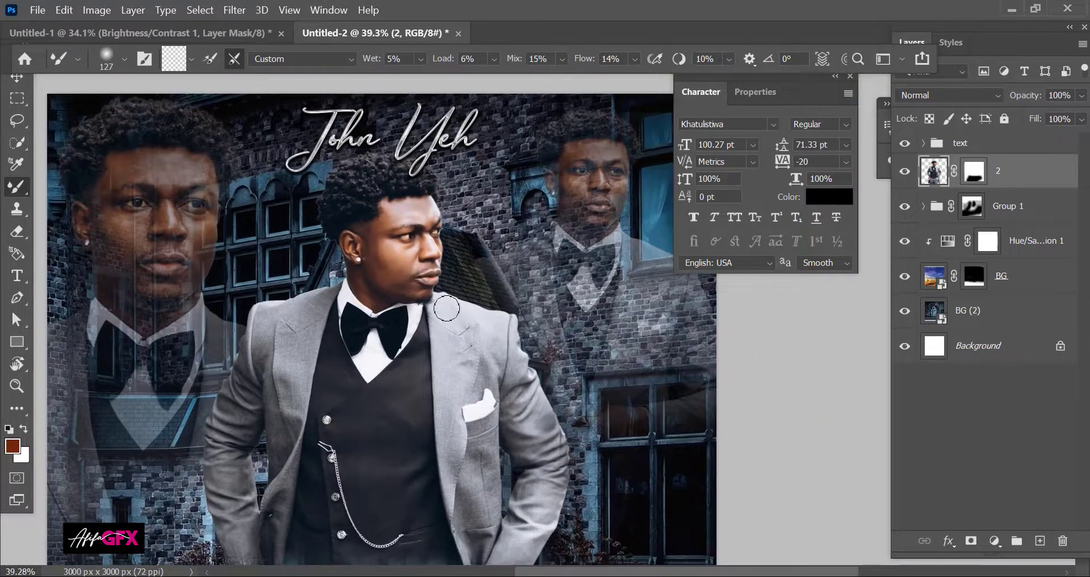
left_click(17, 408)
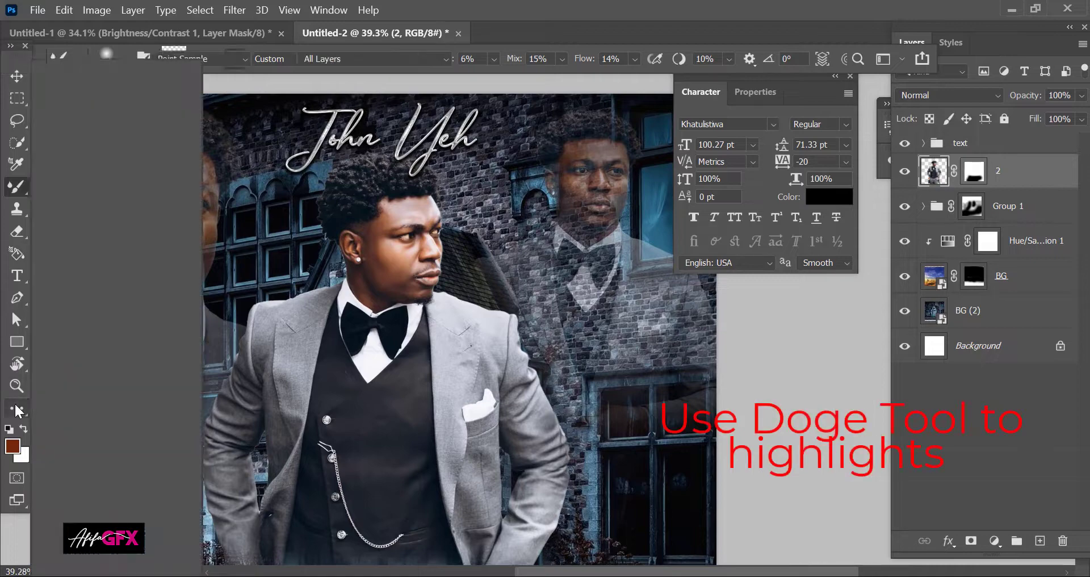
left_click(73, 422)
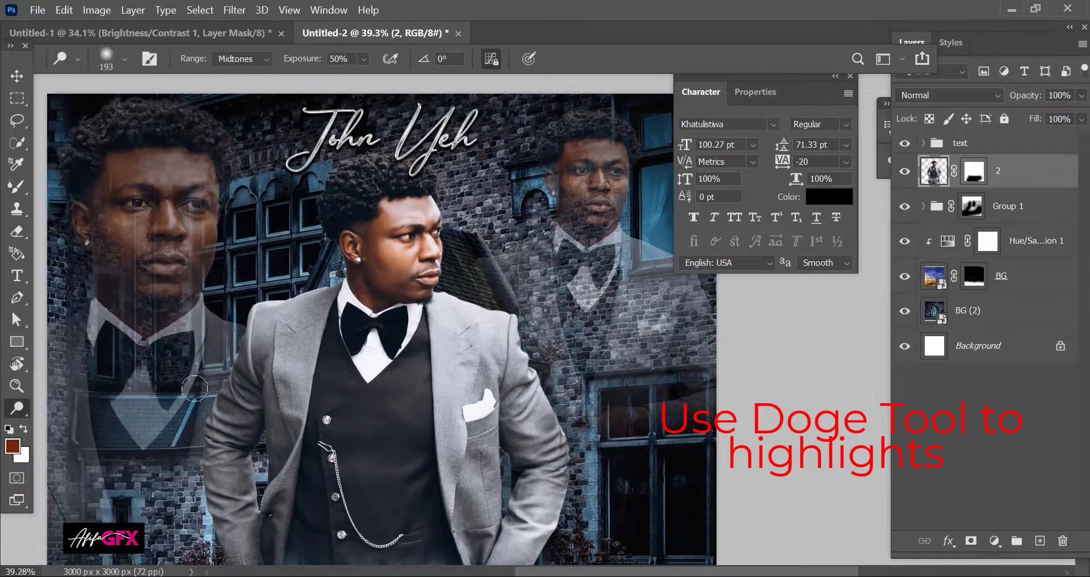
scroll(224, 359, "up", 2)
scroll(223, 359, "up", 3)
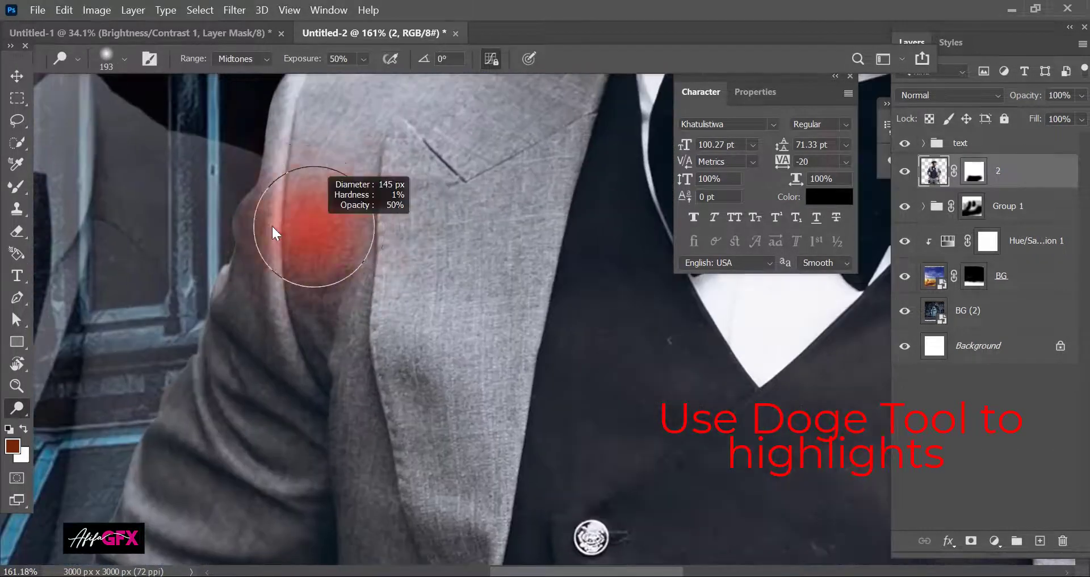
scroll(283, 88, "down", 2)
Step: Brighten the folds of the grey suit's sleeve
left_click_drag(203, 278, 272, 407)
scroll(273, 341, "down", 6)
left_click_drag(113, 253, 232, 317)
left_click_drag(112, 300, 230, 339)
scroll(198, 306, "down", 3)
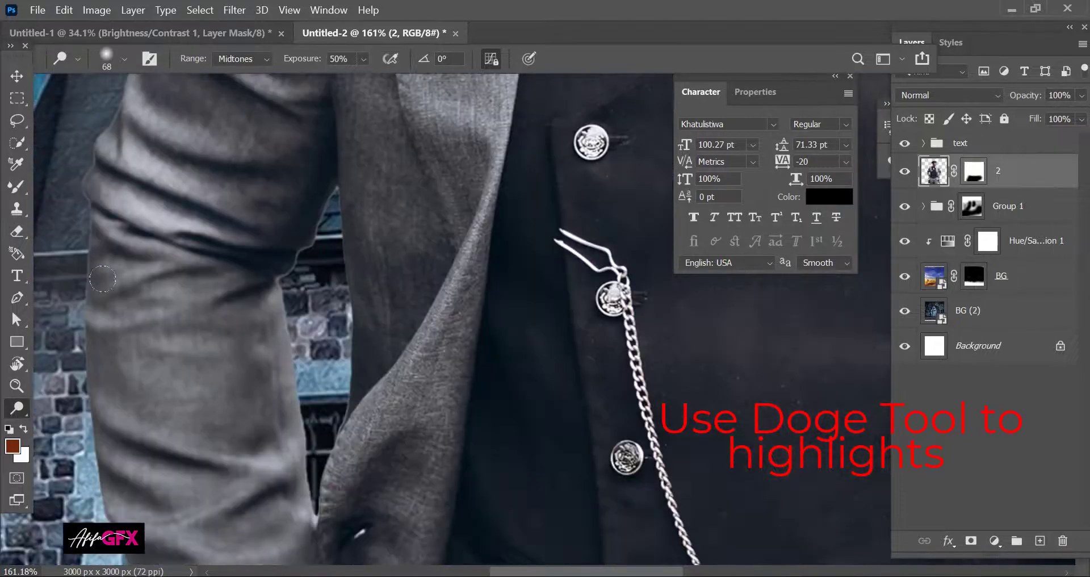
scroll(198, 284, "up", 2)
mouse_move(98, 261)
left_mouse_down()
mouse_move(199, 338)
mouse_move(392, 419)
left_mouse_up()
left_click_drag(187, 407, 306, 470)
scroll(346, 347, "down", 3)
scroll(227, 386, "down", 4)
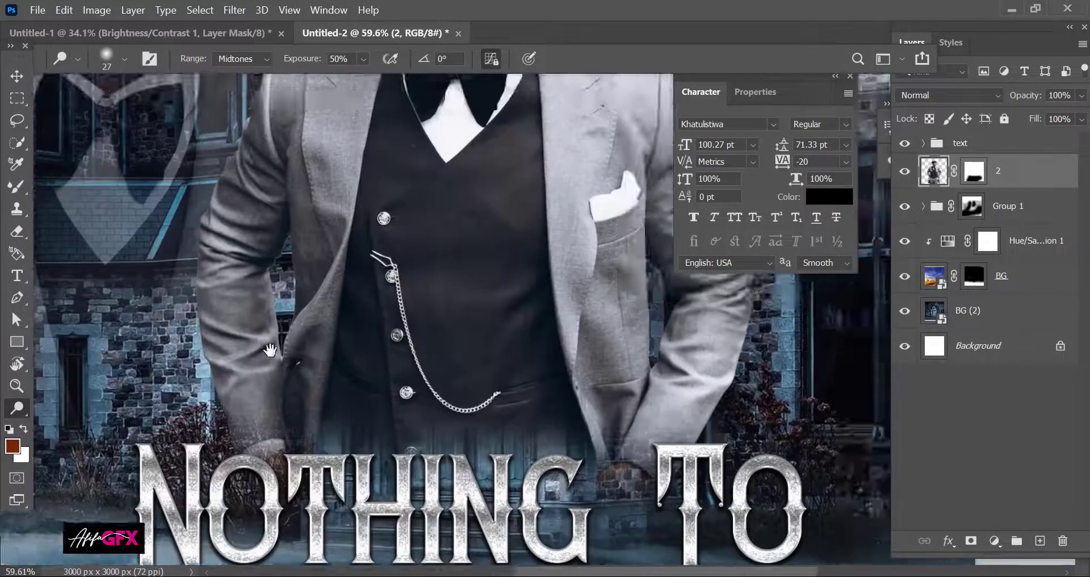
Step: Brighten the left lapel of the jacket
mouse_move(339, 264)
left_mouse_down()
mouse_move(384, 238)
mouse_move(363, 431)
left_mouse_up()
scroll(363, 340, "up", 3)
mouse_move(299, 365)
left_mouse_down()
mouse_move(364, 326)
mouse_move(361, 263)
mouse_move(386, 262)
left_mouse_up()
left_click_drag(414, 333, 312, 377)
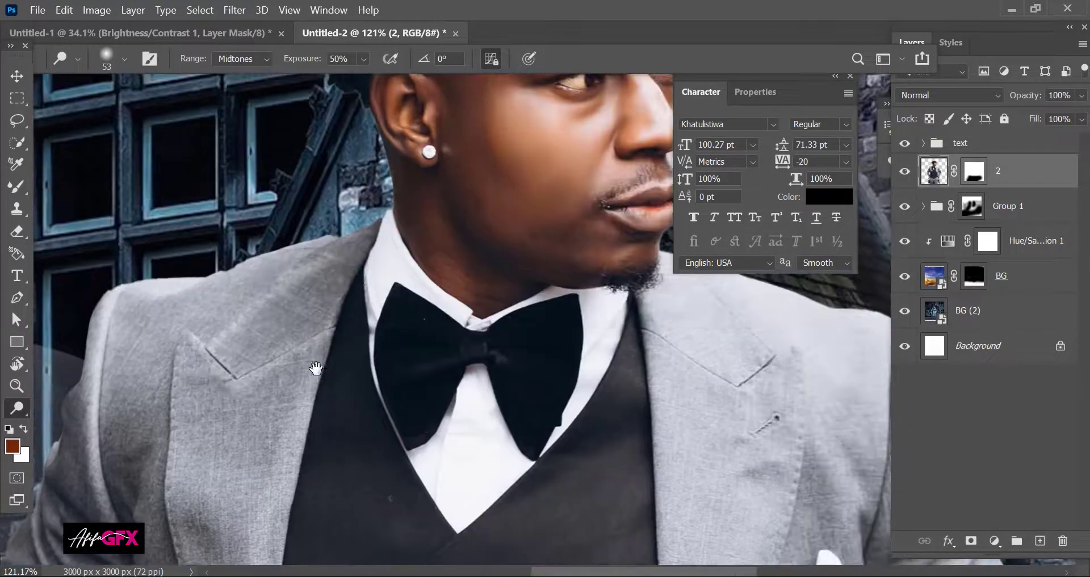
Step: Brighten the other lapel and the surrounding jacket folds
mouse_move(653, 470)
left_mouse_down()
mouse_move(331, 339)
mouse_move(345, 196)
left_mouse_up()
scroll(398, 188, "down", 2)
scroll(554, 345, "up", 4)
mouse_move(581, 129)
left_mouse_down()
mouse_move(552, 348)
mouse_move(495, 317)
left_mouse_up()
mouse_move(594, 274)
left_mouse_down()
mouse_move(410, 400)
mouse_move(559, 295)
left_mouse_up()
scroll(620, 321, "down", 4)
left_click_drag(636, 191, 487, 339)
scroll(624, 352, "down", 4)
left_click_drag(740, 424, 593, 454)
scroll(532, 273, "down", 5)
left_click_drag(559, 262, 514, 288)
mouse_move(526, 368)
left_mouse_down()
mouse_move(475, 387)
mouse_move(468, 362)
left_mouse_up()
left_click_drag(404, 420, 419, 214)
scroll(419, 187, "down", 4)
Step: Add further highlights along the left sleeve folds
left_click_drag(148, 103, 227, 249)
scroll(227, 250, "up", 3)
mouse_move(212, 232)
left_mouse_down()
mouse_move(246, 285)
mouse_move(155, 339)
left_mouse_up()
scroll(400, 318, "down", 1)
scroll(400, 318, "up", 4)
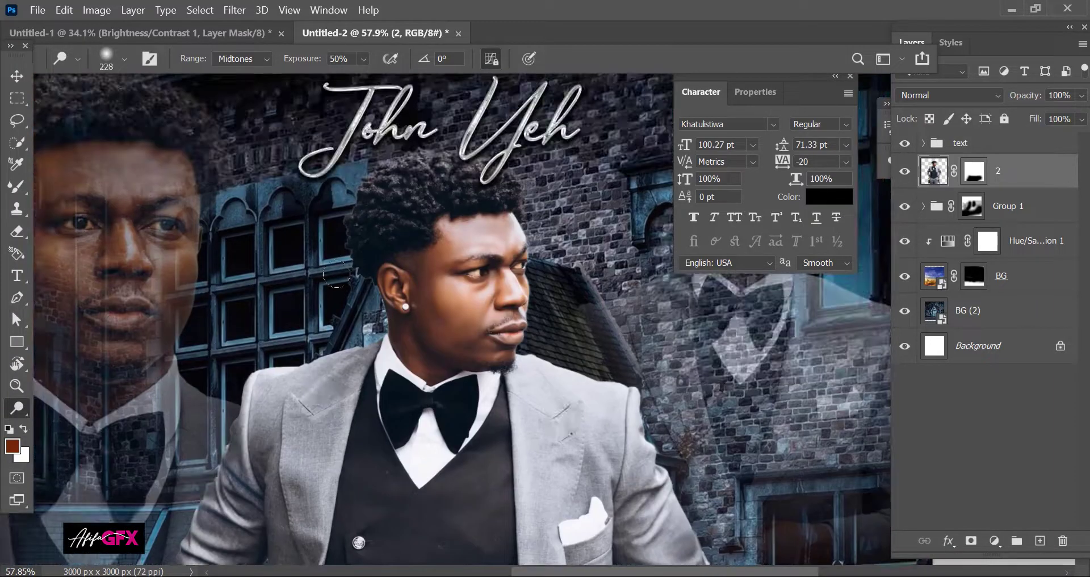
left_click_drag(417, 276, 413, 336)
scroll(413, 336, "down", 5)
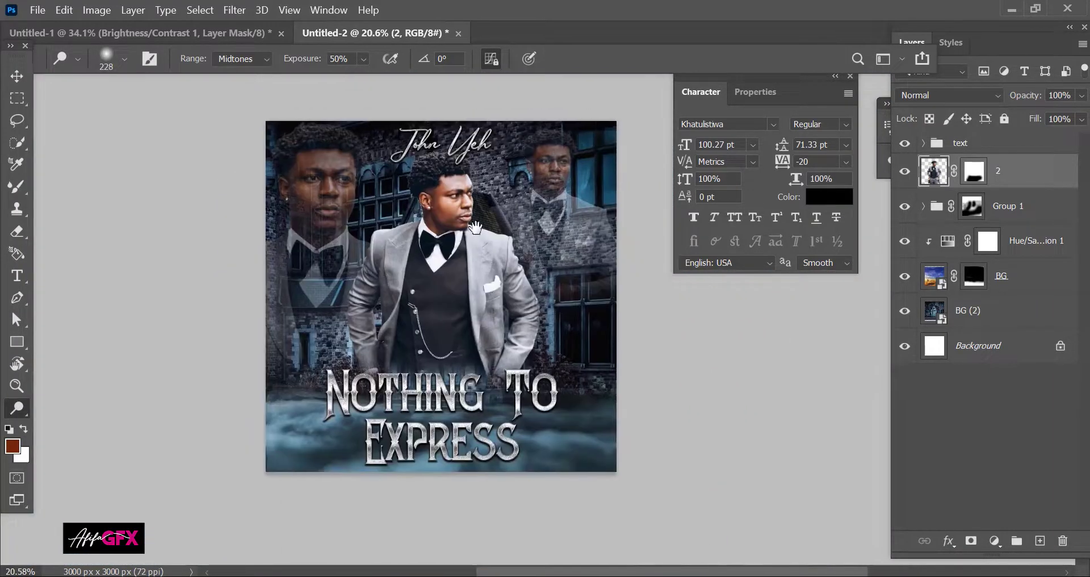
scroll(470, 203, "up", 1)
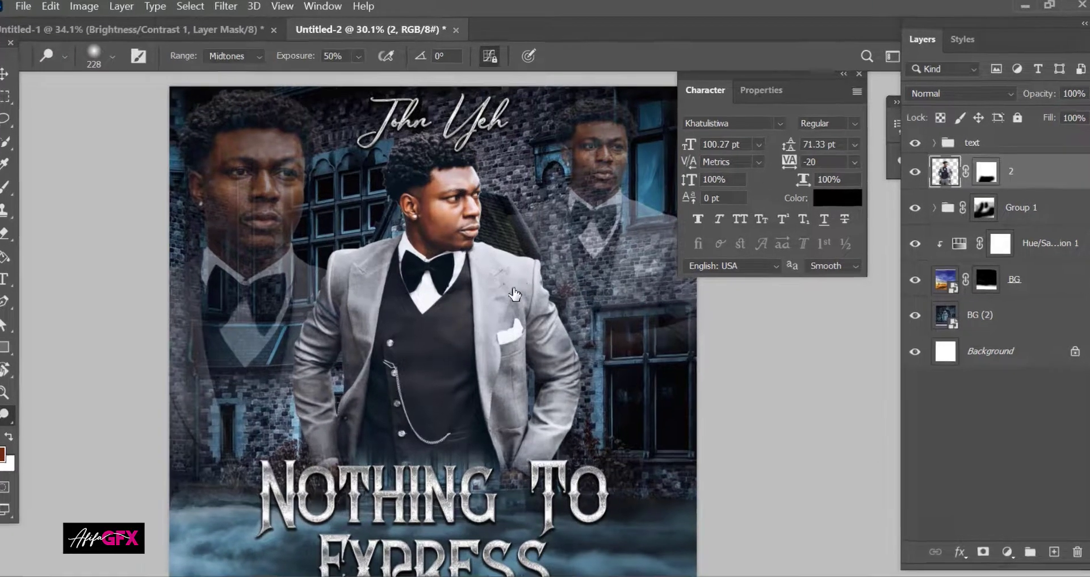
Step: Give layer 2 a blue Overlay inner shadow at about 31% opacity
double_click(1027, 170)
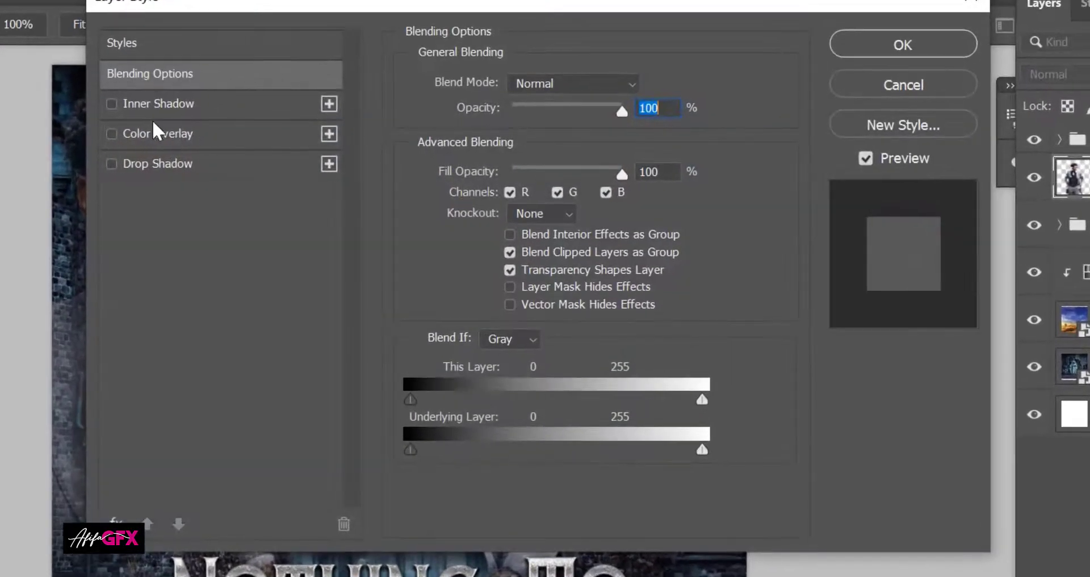
left_click(187, 105)
left_click_drag(255, 8, 667, 44)
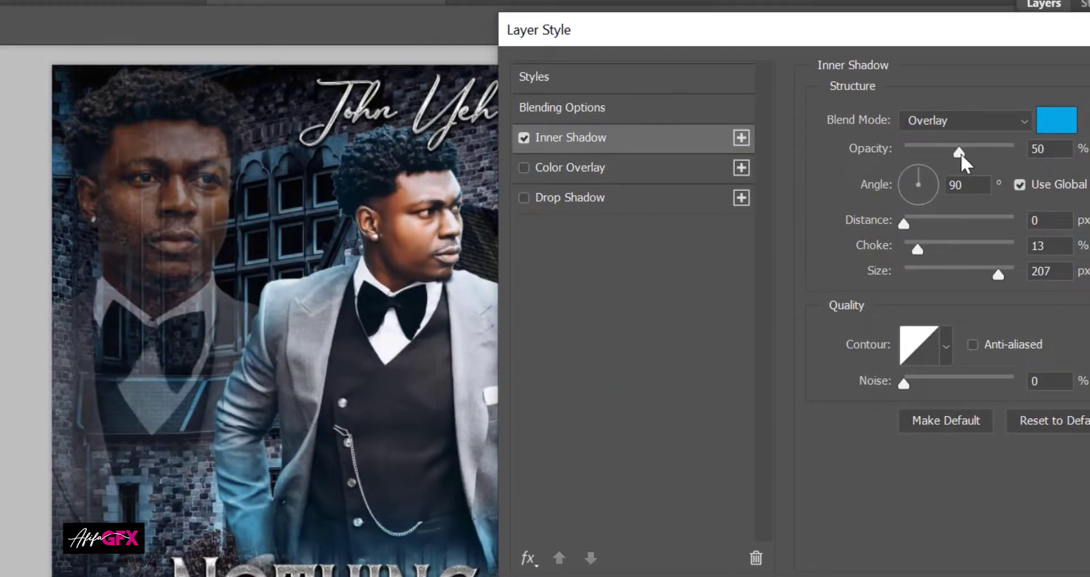
left_click_drag(945, 150, 936, 153)
key("Return")
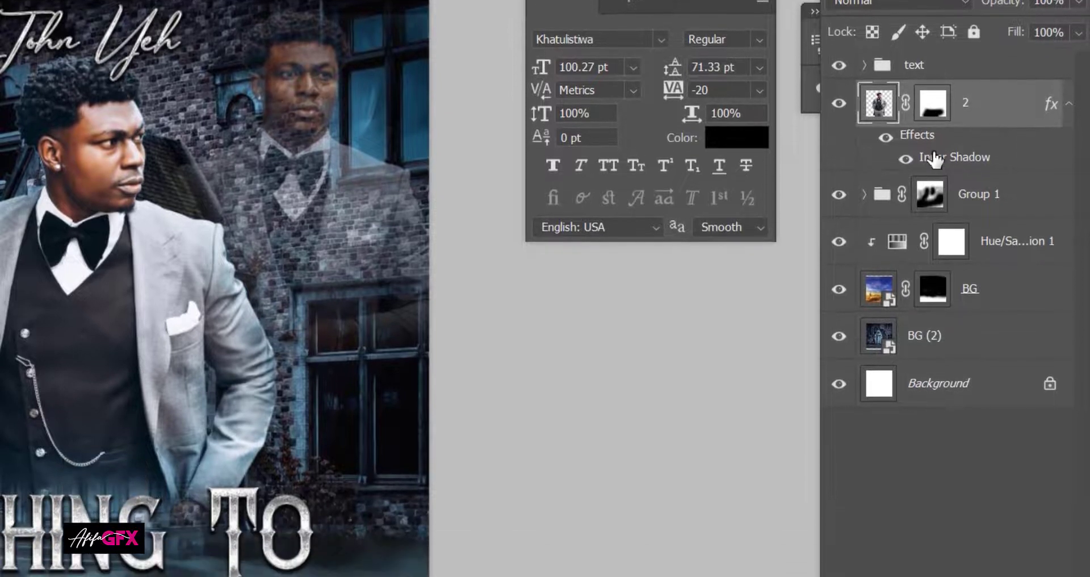
Step: Convert the inner shadow effect into its own clipped '2's Inner Shadow' layer
right_click(934, 160)
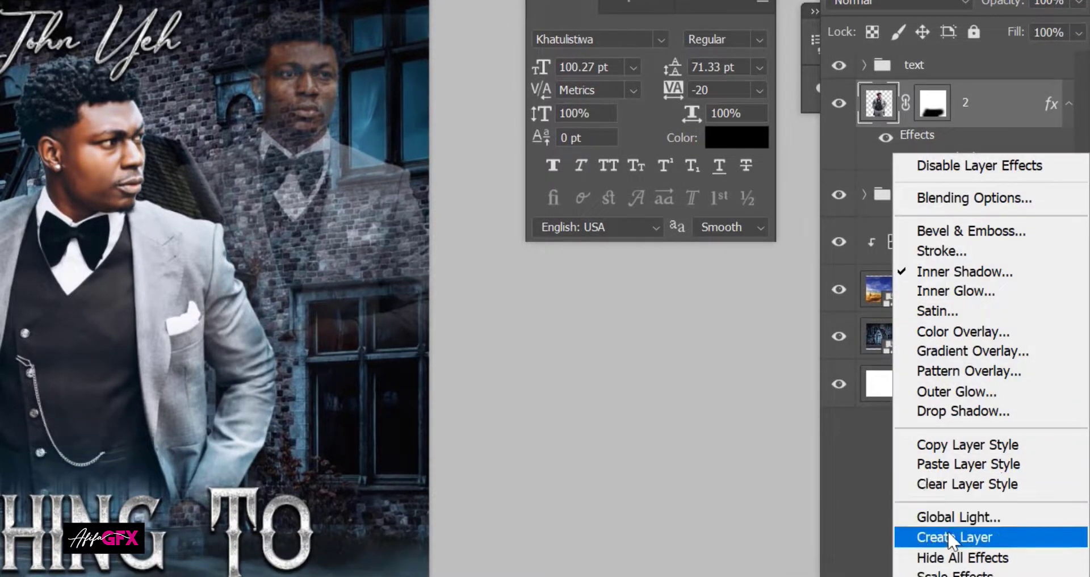
left_click(950, 536)
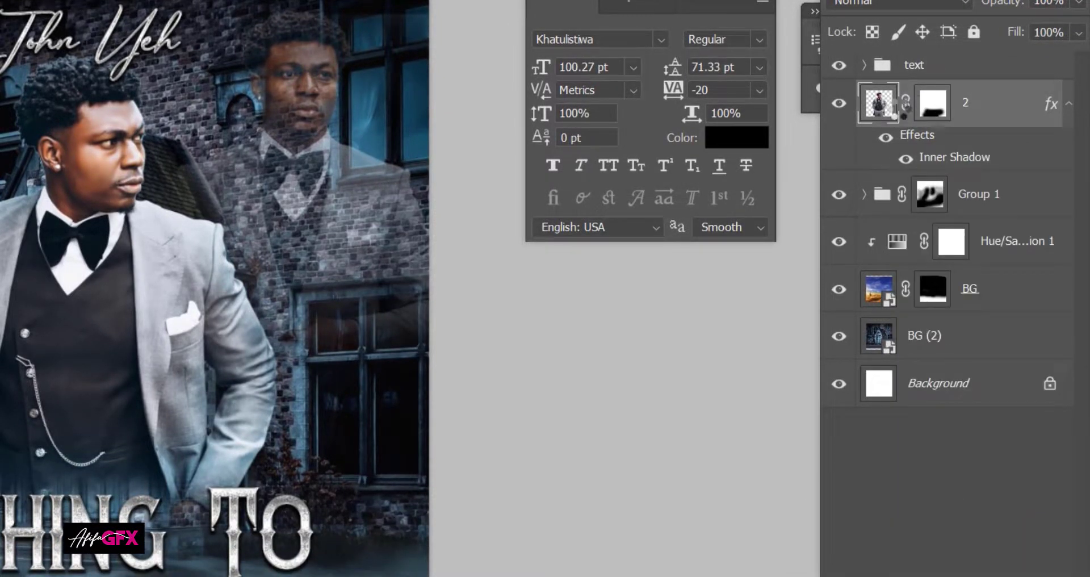
left_click(895, 114)
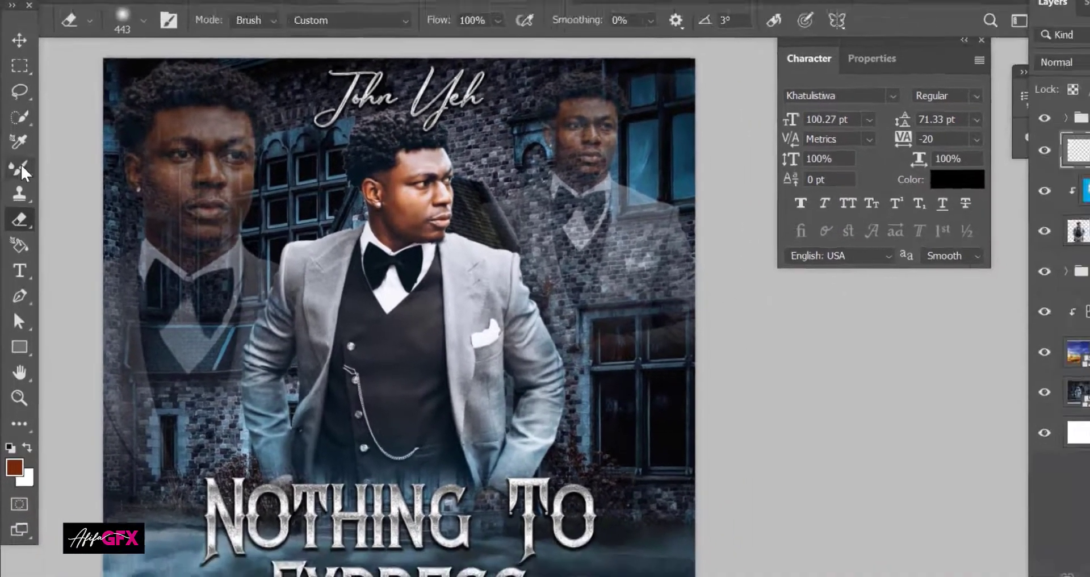
Step: Select the Brush Tool with cyan 07b0c9 as the foreground colour
right_click(22, 170)
left_click(77, 167)
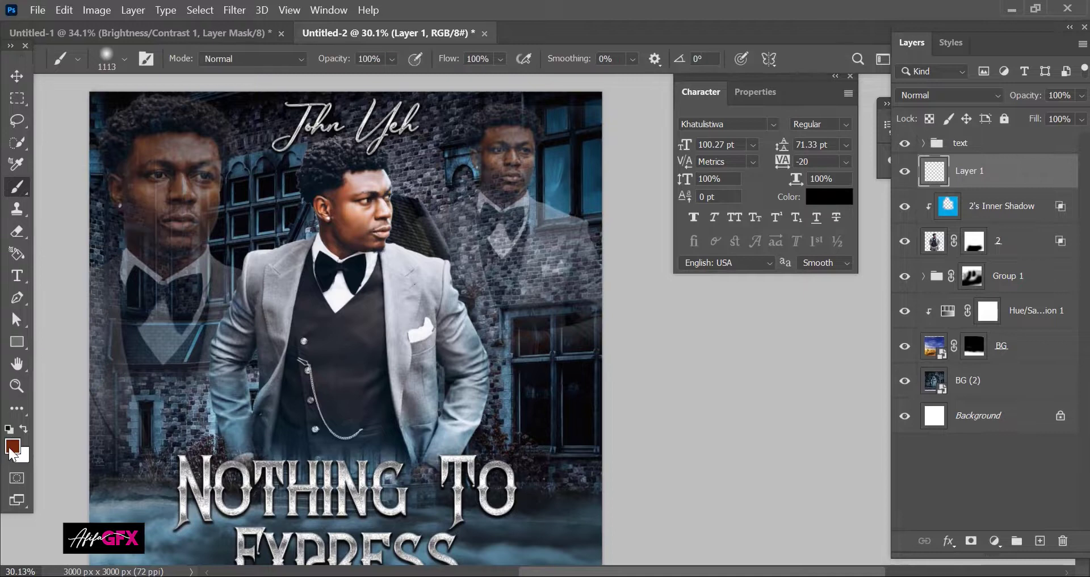
left_click(12, 446)
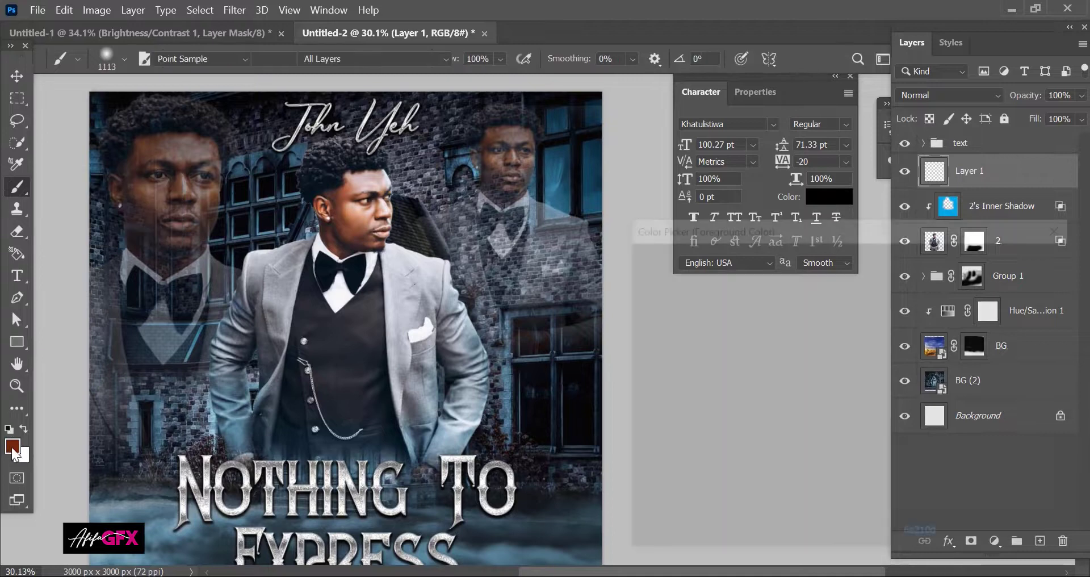
left_click(866, 369)
mouse_move(823, 323)
left_mouse_down()
mouse_move(836, 300)
mouse_move(841, 311)
left_mouse_up()
left_click(1013, 259)
Step: Paint broad soft cyan over the man's shoulder, face and sleeve on the left
left_click_drag(301, 111, 341, 116)
left_click(308, 161)
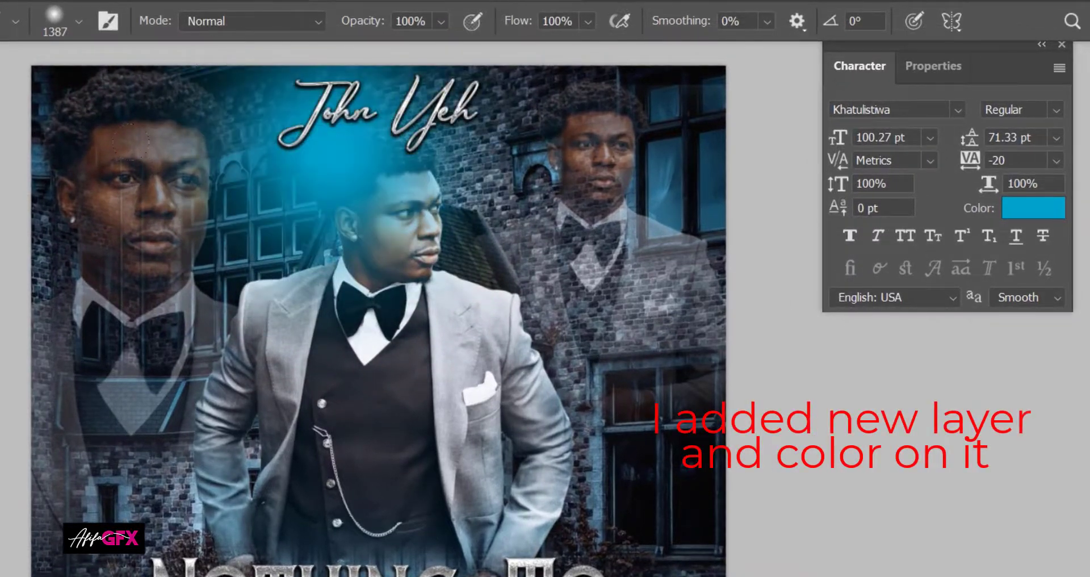
left_click_drag(131, 143, 91, 227)
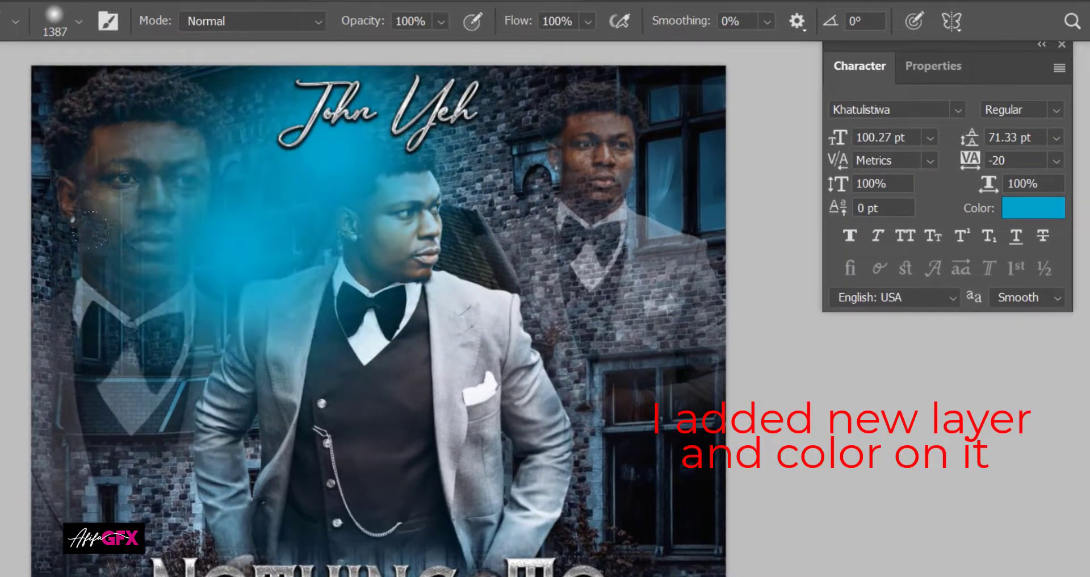
left_click(201, 387)
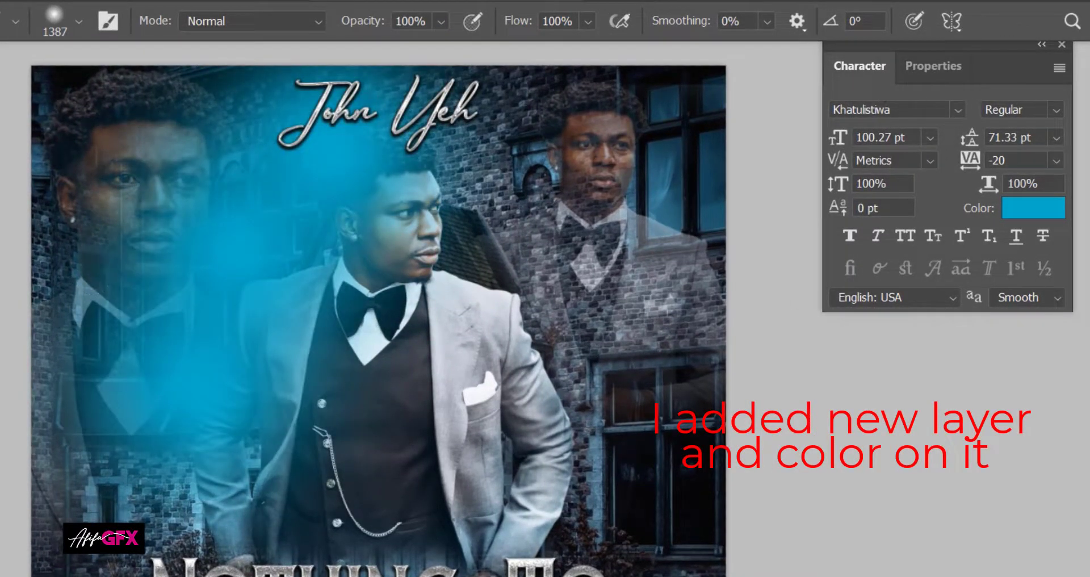
Step: Set the cyan layer to Overlay at 33% opacity and paint more blue lower-left
left_click(946, 95)
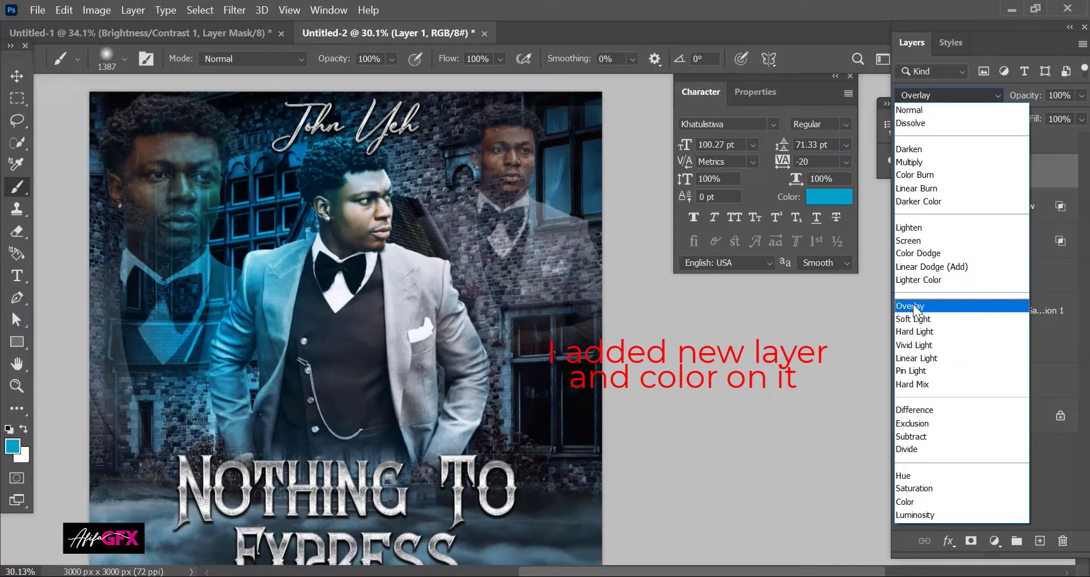
left_click(913, 305)
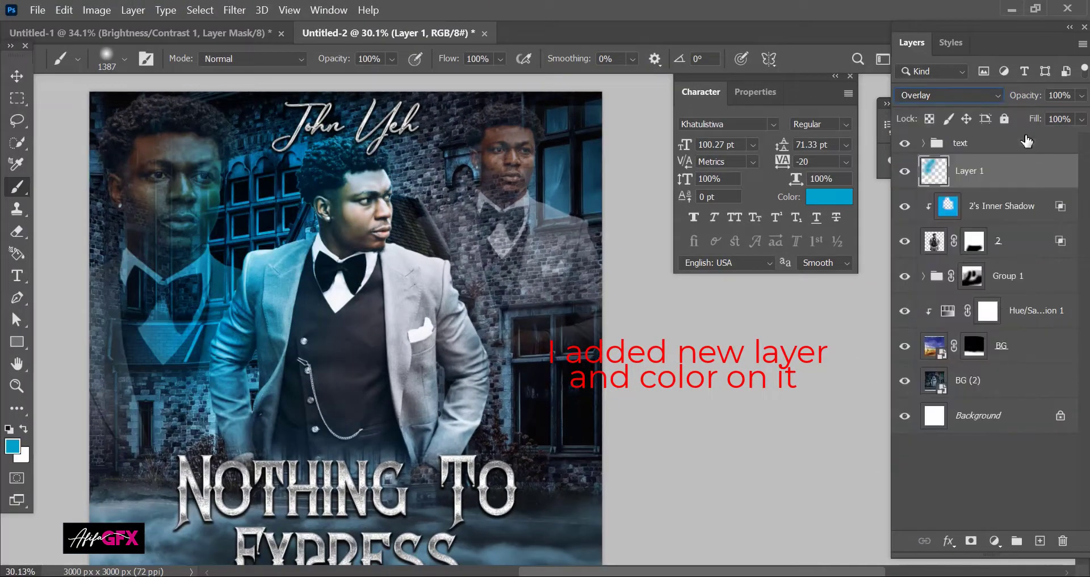
left_click(1081, 95)
left_click_drag(1066, 116, 1037, 120)
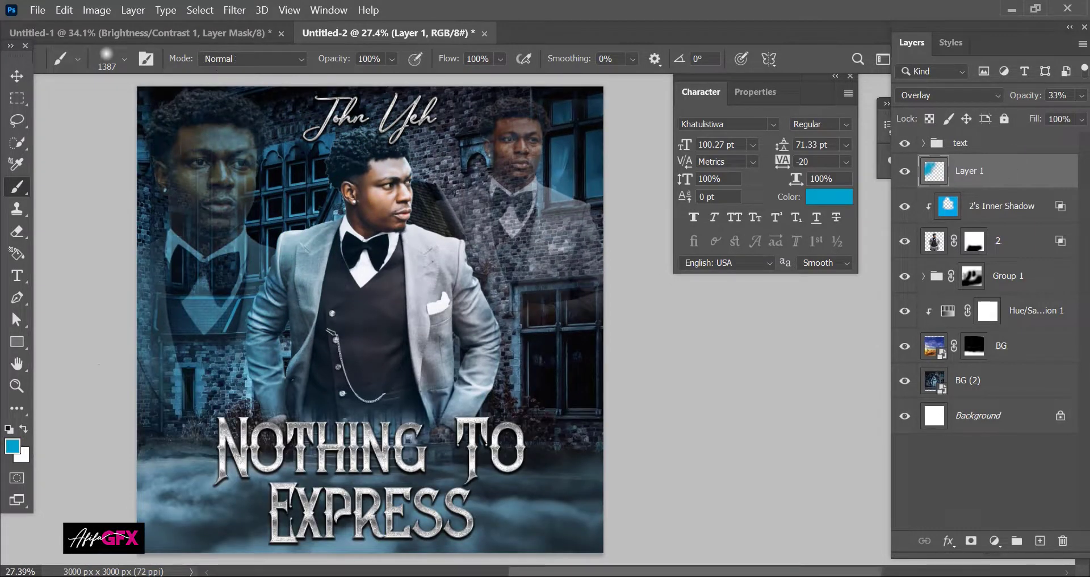
left_click_drag(201, 351, 309, 391)
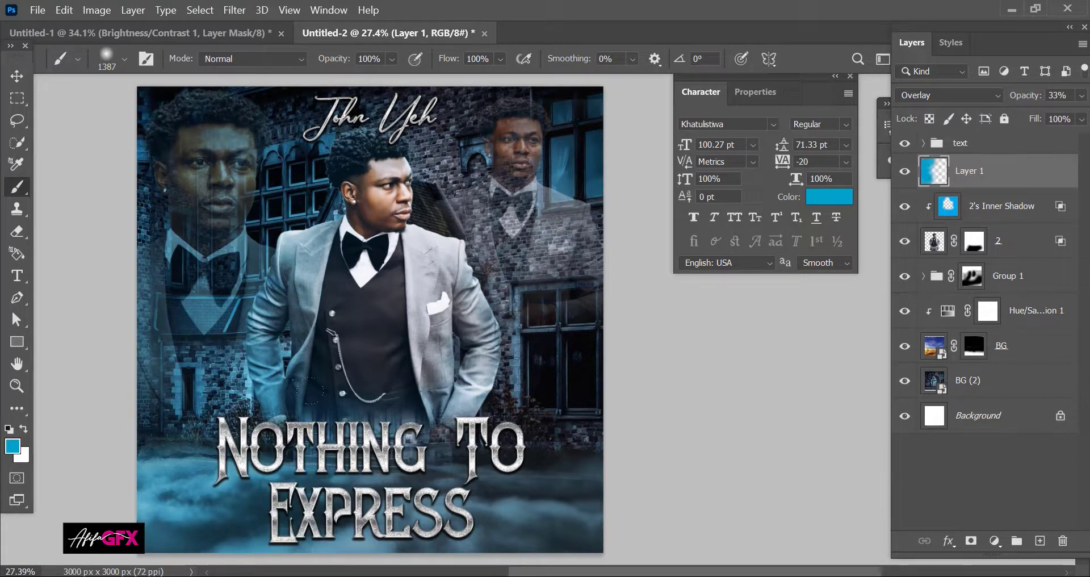
Step: On a new layer, paint a soft white glow down the right side
left_click(1034, 541)
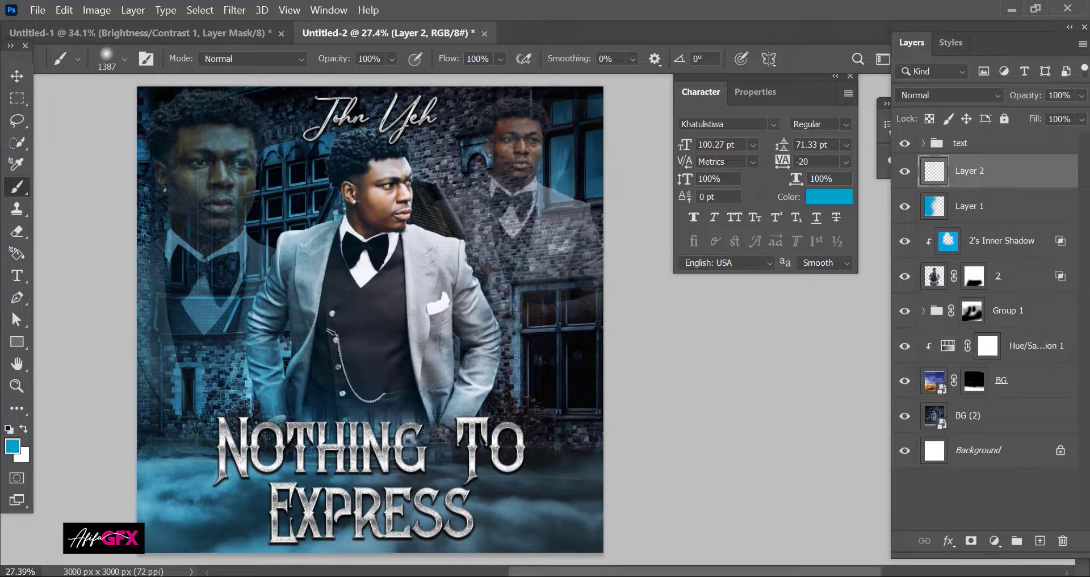
key("x")
mouse_move(511, 125)
left_mouse_down()
mouse_move(493, 448)
mouse_move(562, 352)
mouse_move(502, 99)
left_mouse_up()
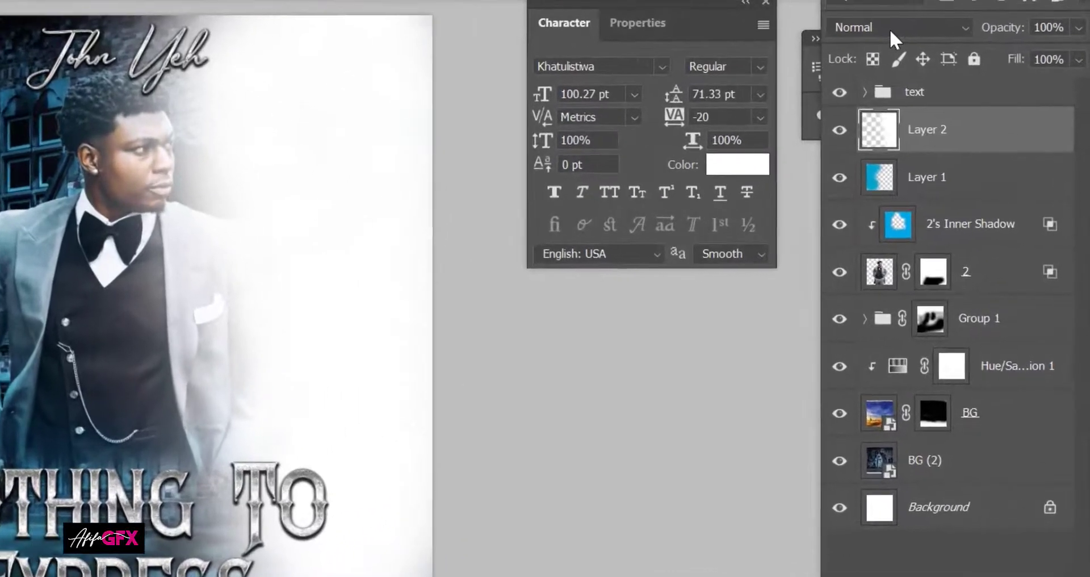
Step: Set Layer 2 to Overlay blending at about 40% opacity
left_click(890, 29)
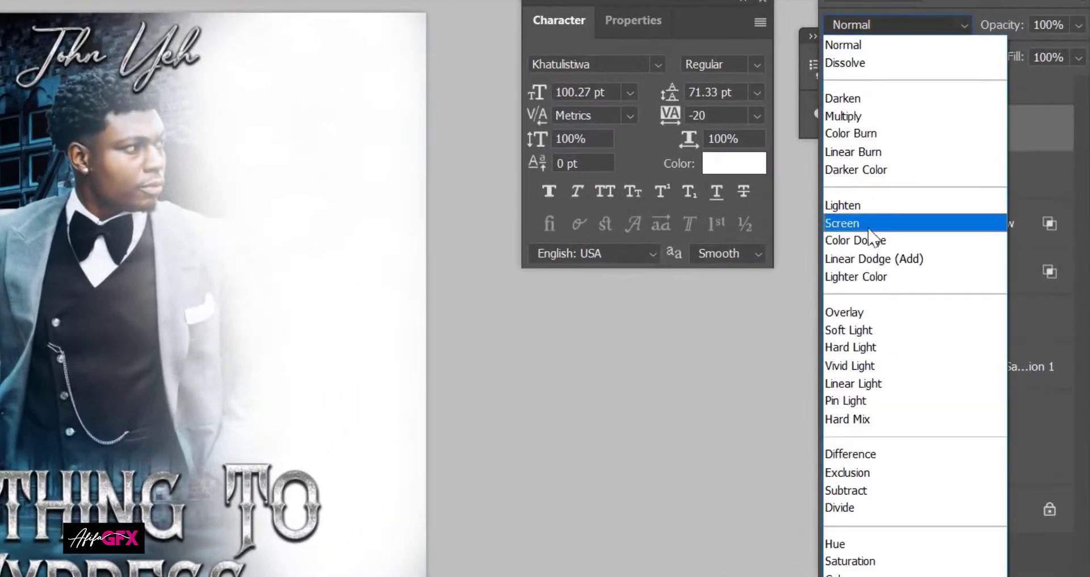
left_click(851, 312)
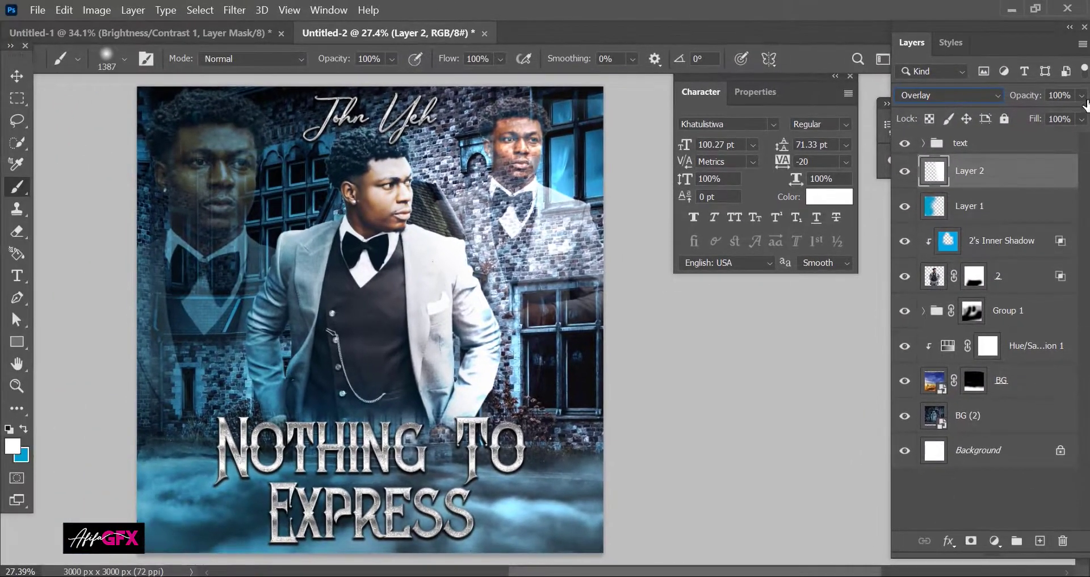
left_click(1081, 96)
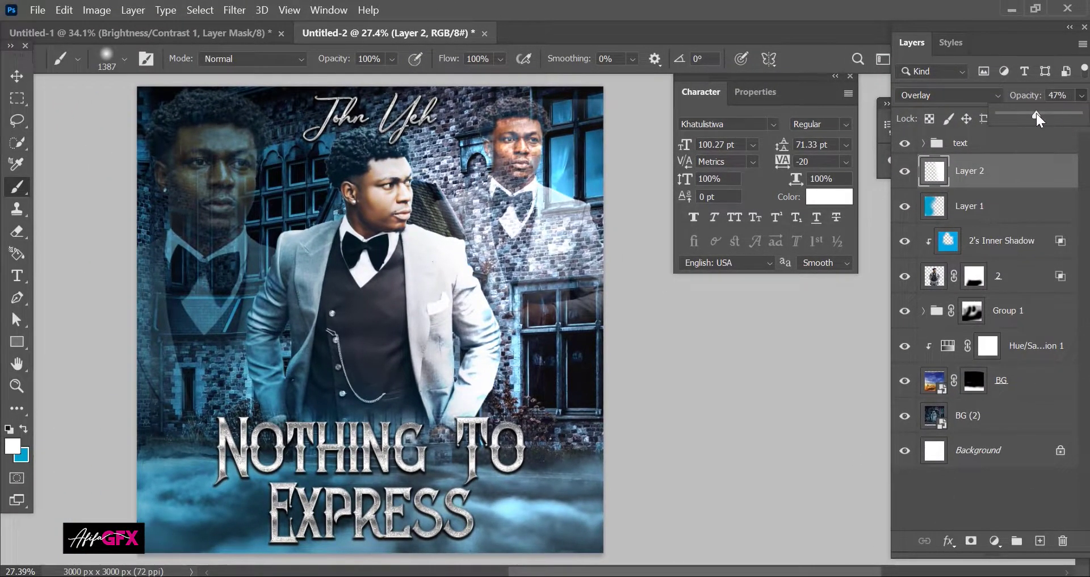
left_click(1037, 114)
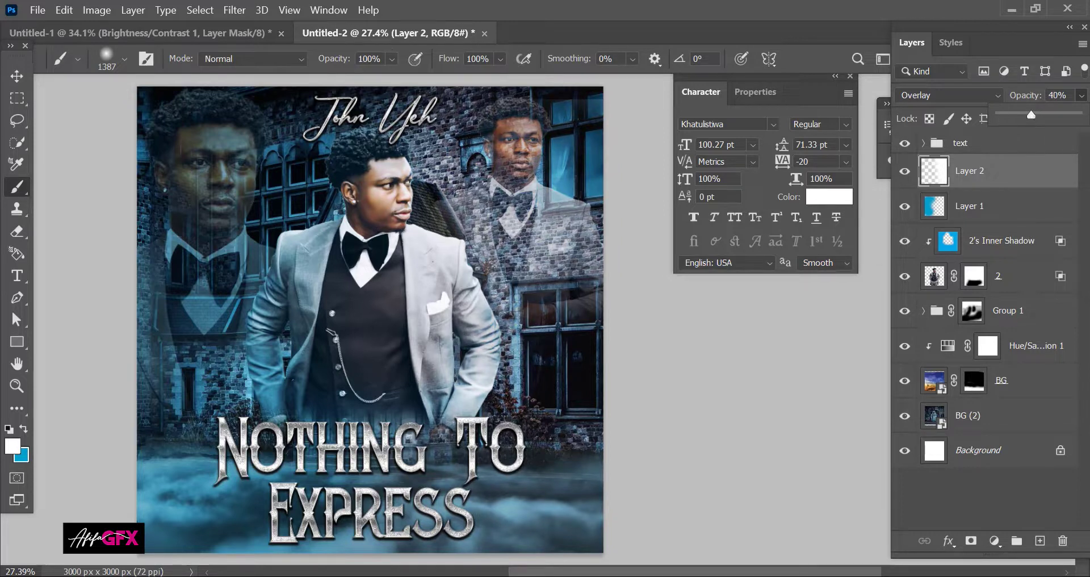
Step: Hide Layer 2 over the man's chest and jacket using a 979 px eraser
left_click(17, 232)
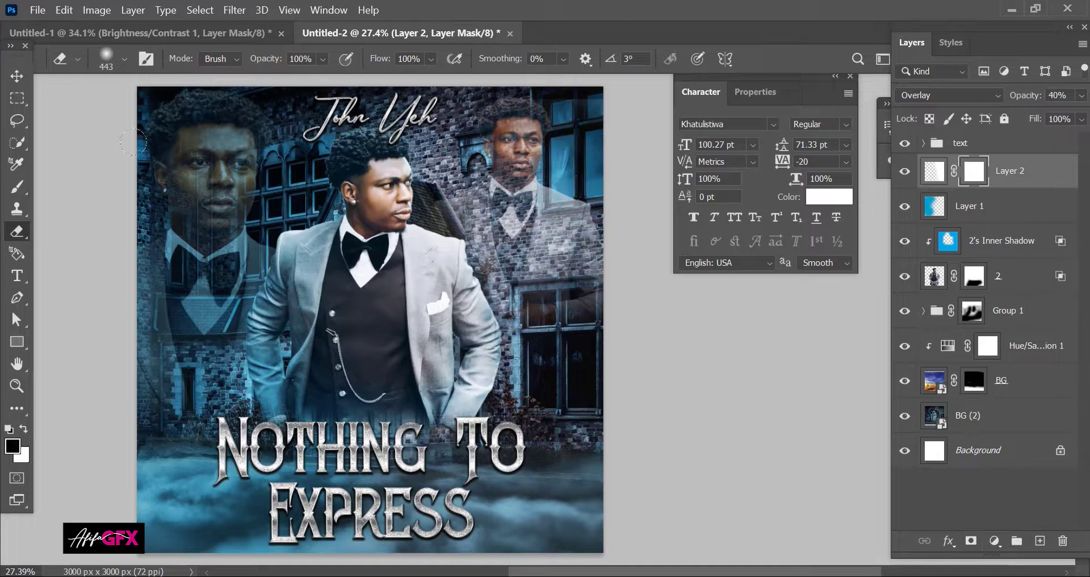
mouse_move(377, 210)
left_mouse_down()
mouse_move(404, 210)
mouse_move(343, 226)
left_mouse_up()
left_click(291, 167)
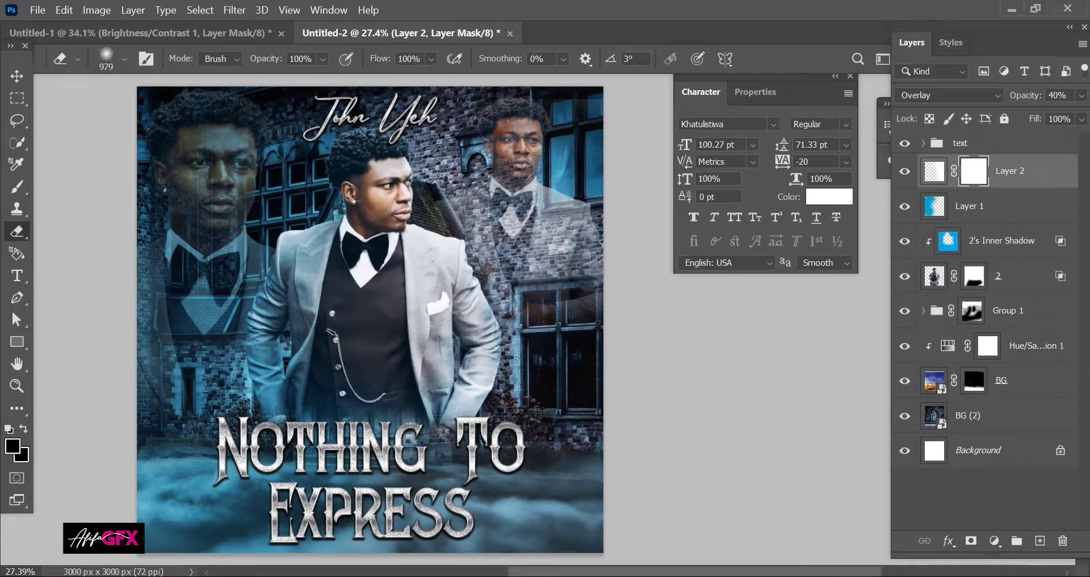
key("x")
left_click(360, 211)
left_click(369, 250)
left_click(388, 288)
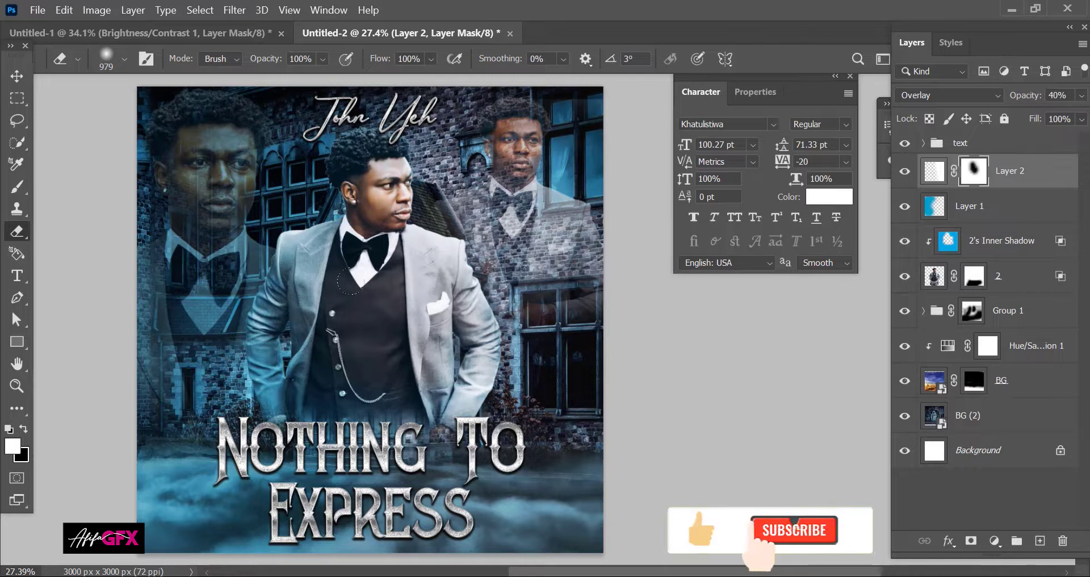
left_click(332, 148)
left_click(393, 359)
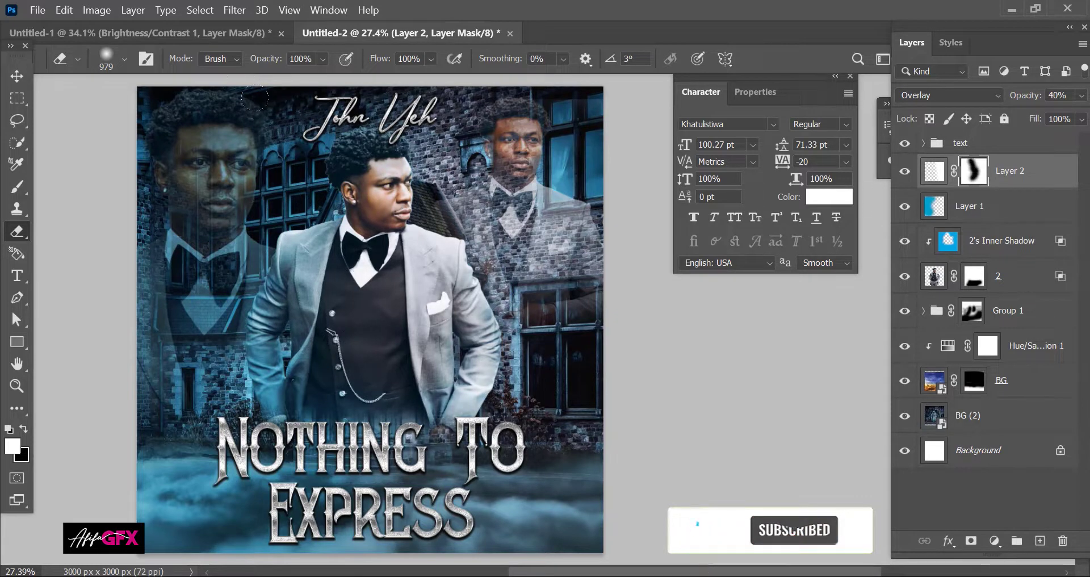
Step: Drag the 'light' burst image from File Explorer onto the cover
left_click(16, 77)
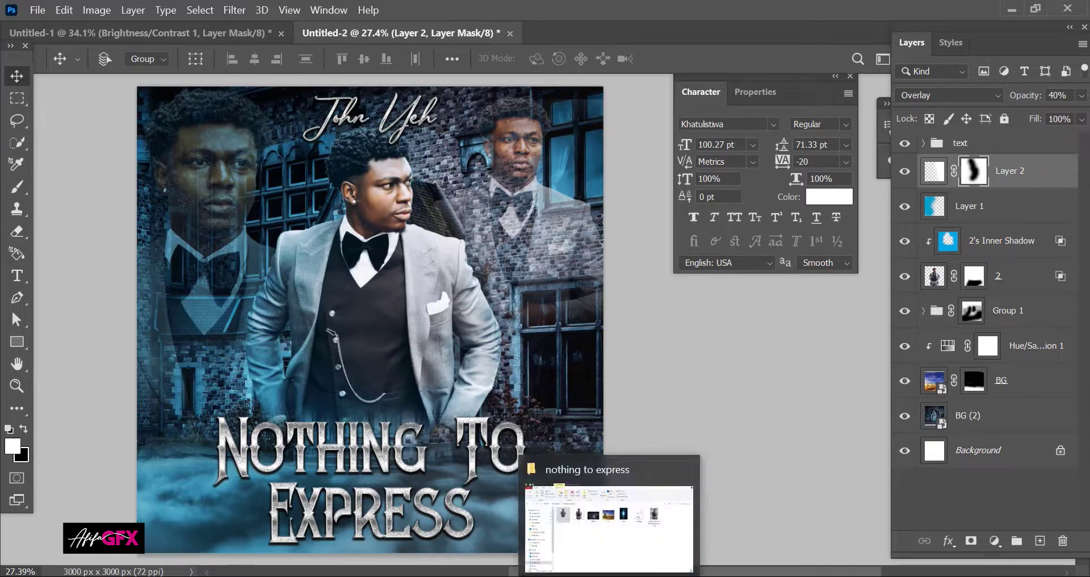
left_click(610, 575)
left_click(638, 222)
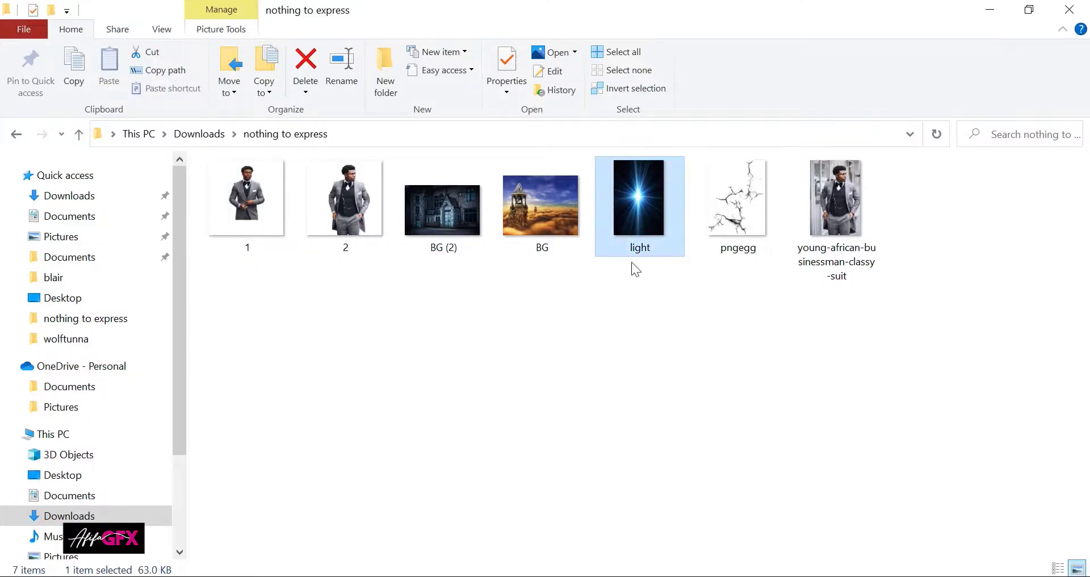
left_click_drag(633, 253, 406, 340)
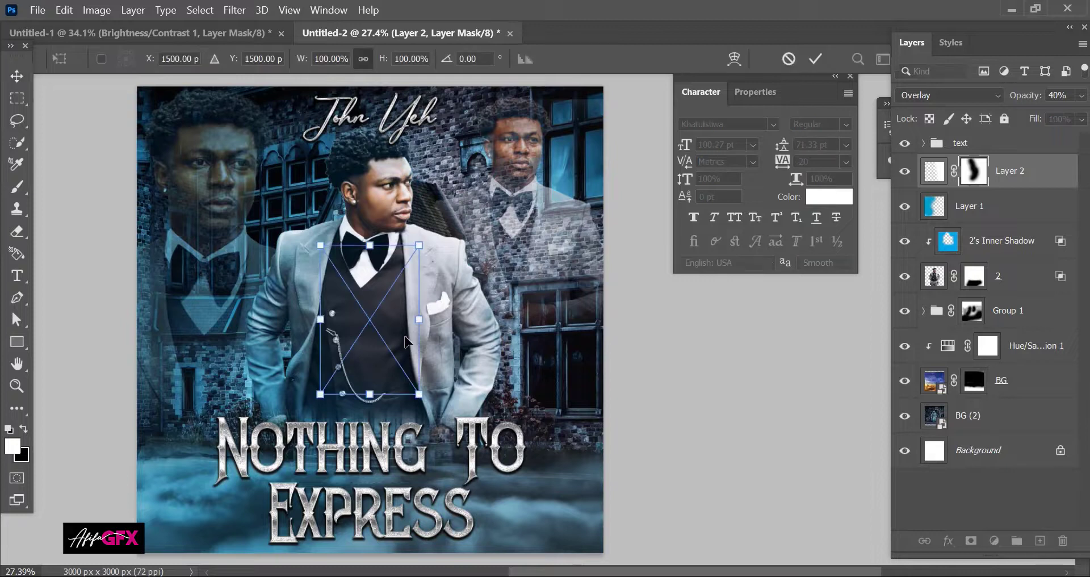
Step: Commit the placed light, move it below layer 2, and group Layer 2 through 2 as 'image'
key("Return")
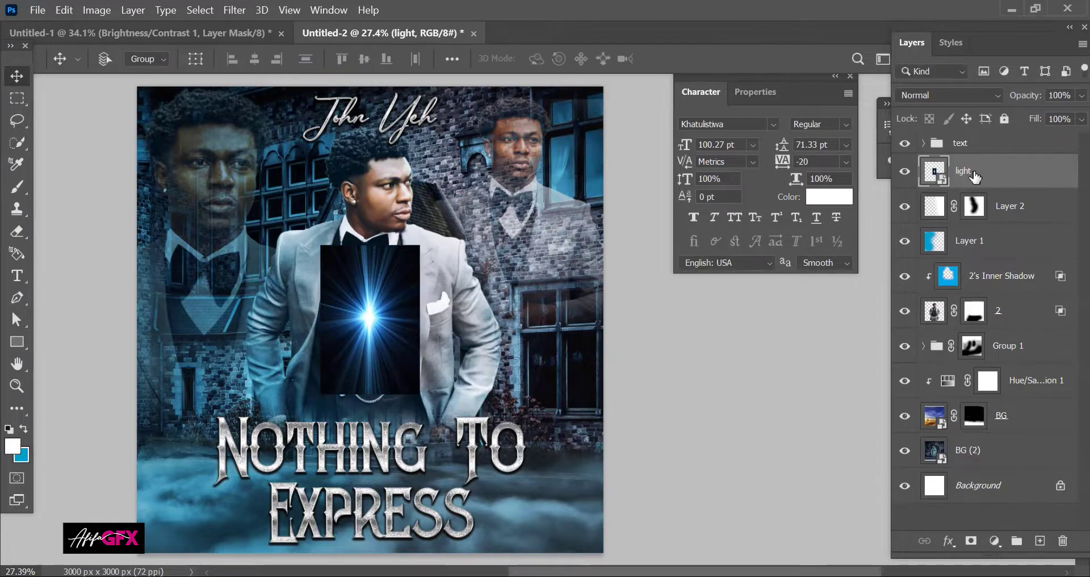
left_click_drag(974, 177, 986, 311)
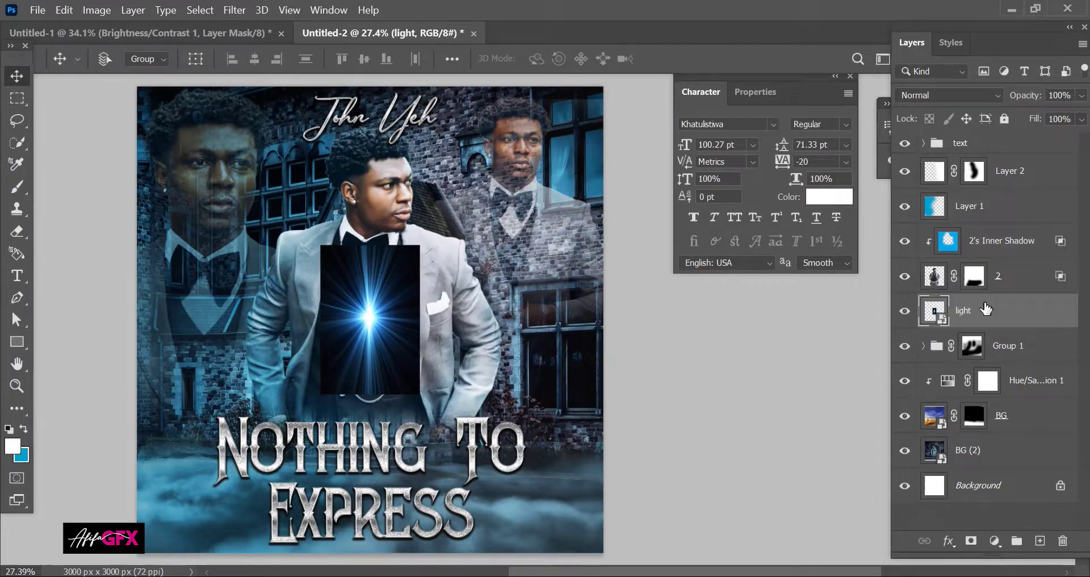
left_click(1012, 285)
left_click(1007, 180)
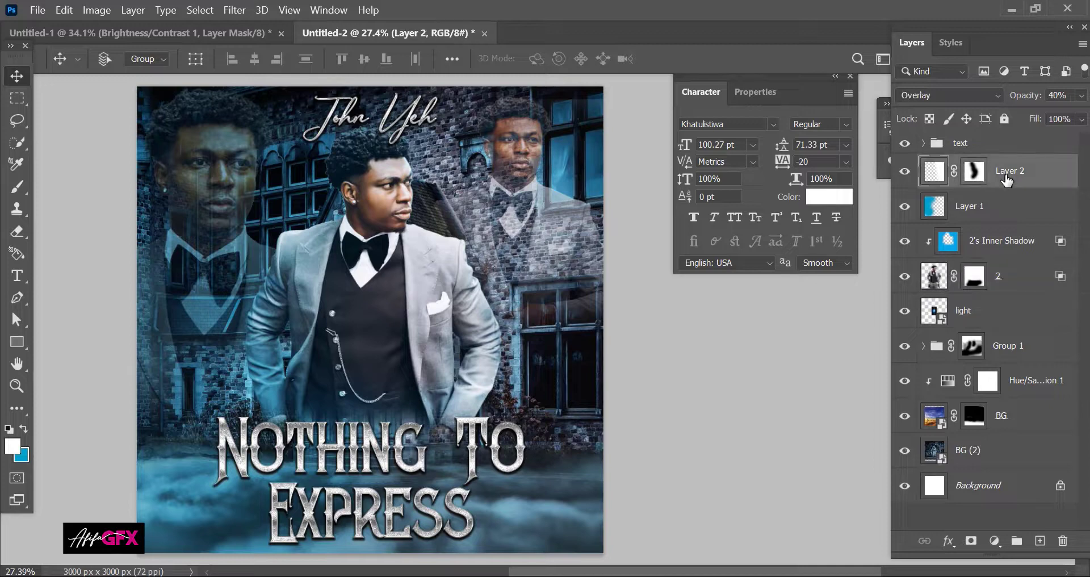
left_click(987, 293, "shift")
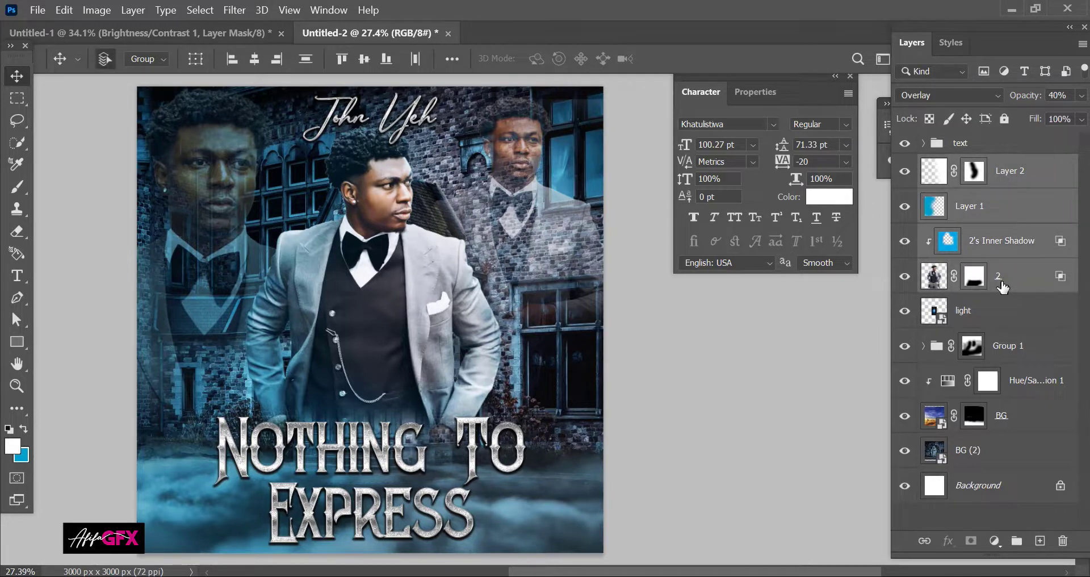
key("ctrl+g")
double_click(960, 164)
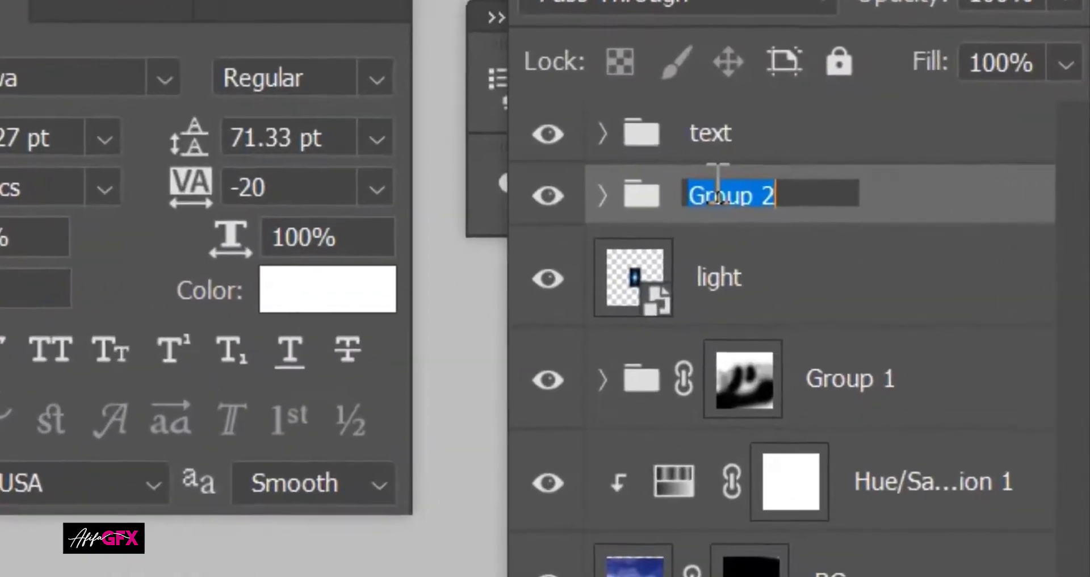
key("BackSpace")
type("image")
key("Return")
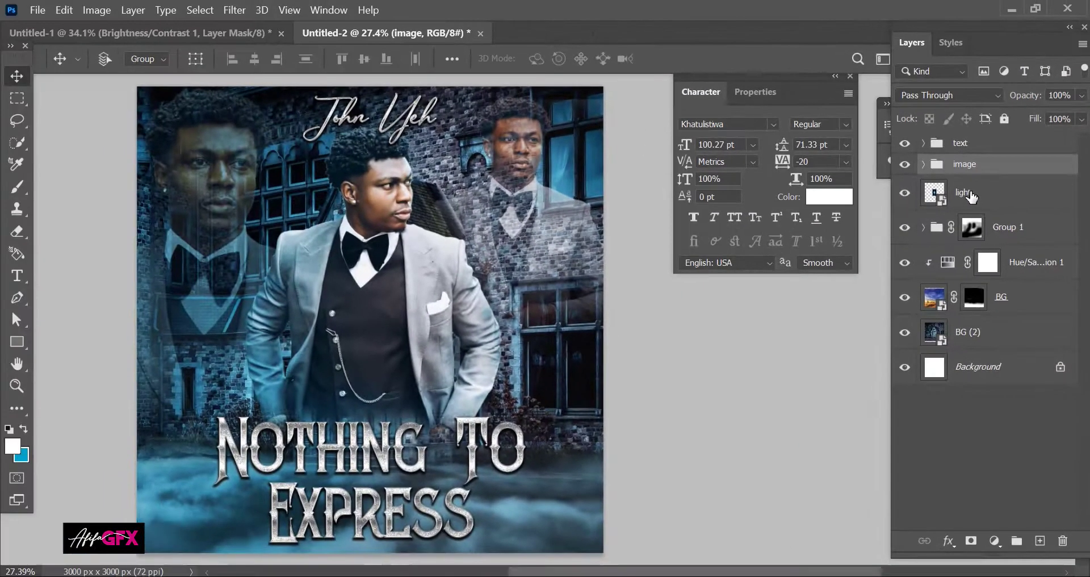
Step: Enlarge the light burst to about 290%, blend it in Screen mode, and shift it up-right
left_click(755, 276)
key("ctrl+t")
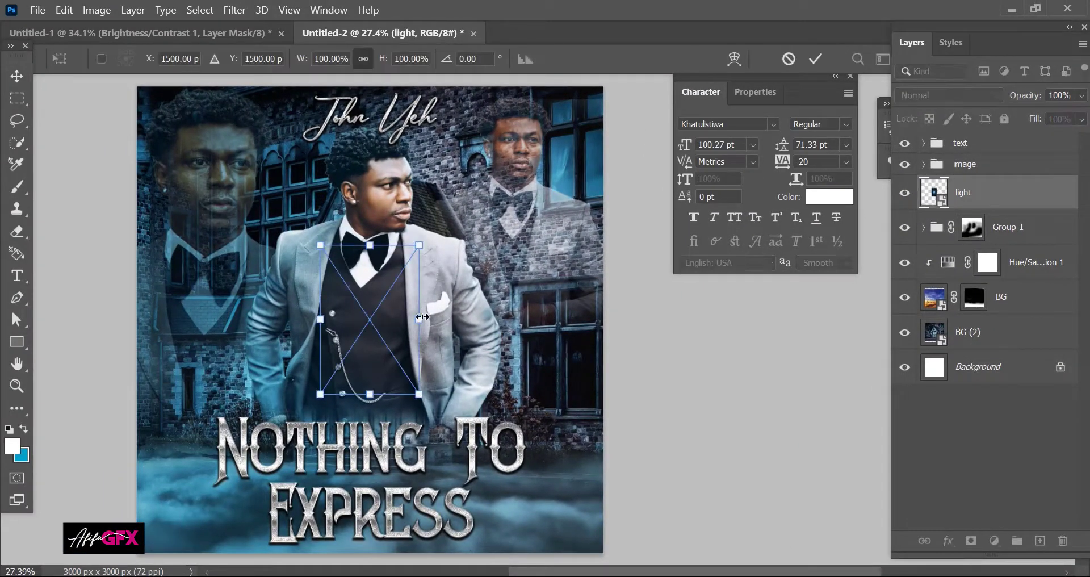
left_click_drag(419, 319, 569, 298)
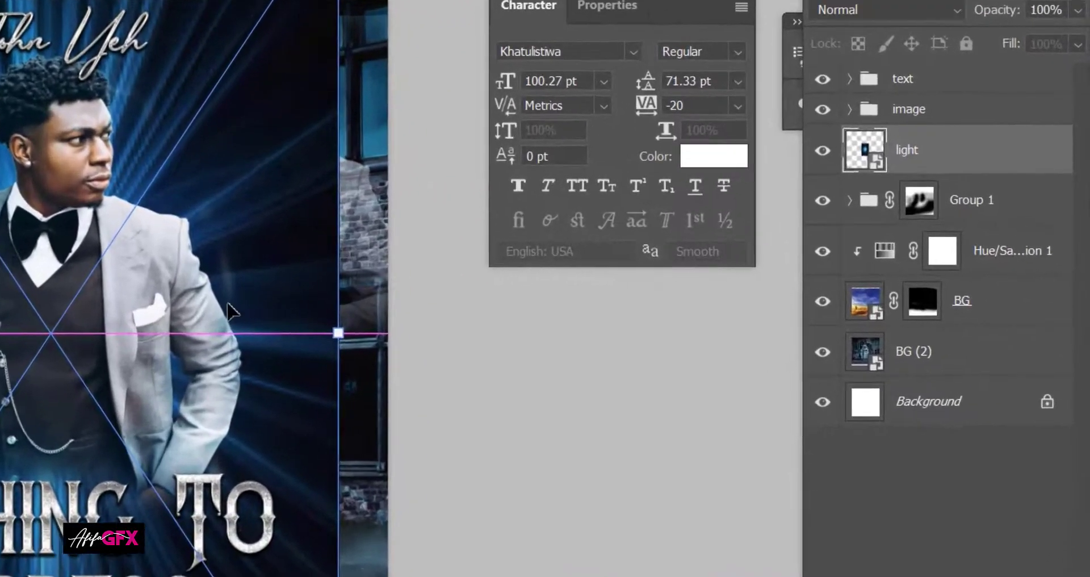
key("Return")
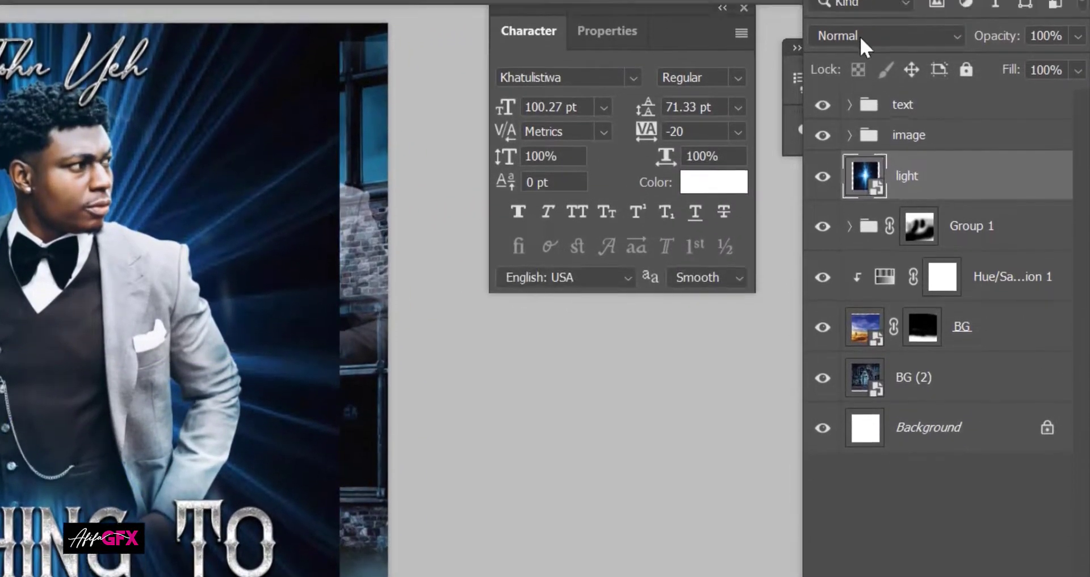
left_click(860, 38)
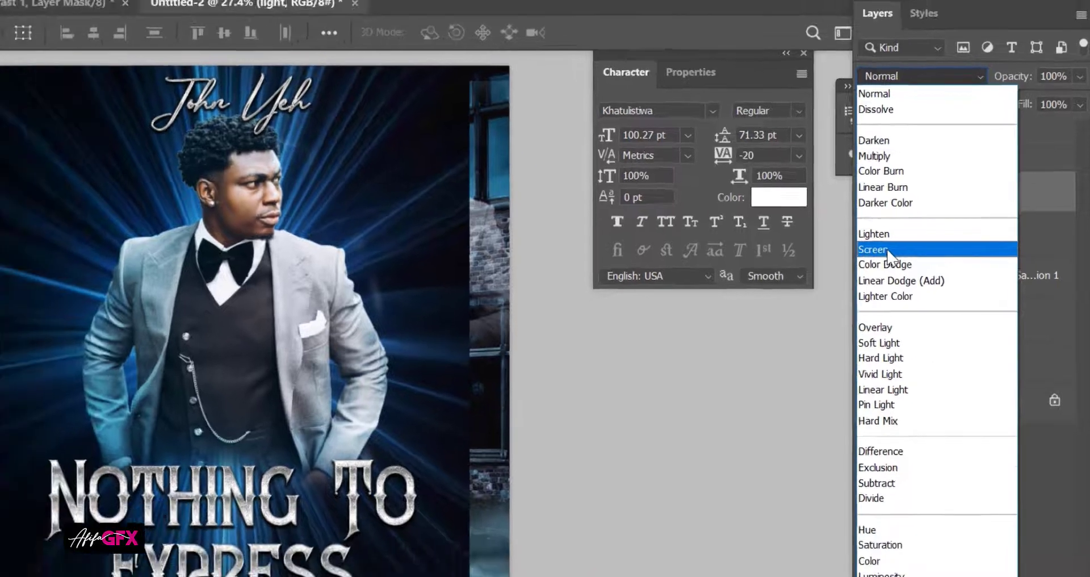
left_click(845, 261)
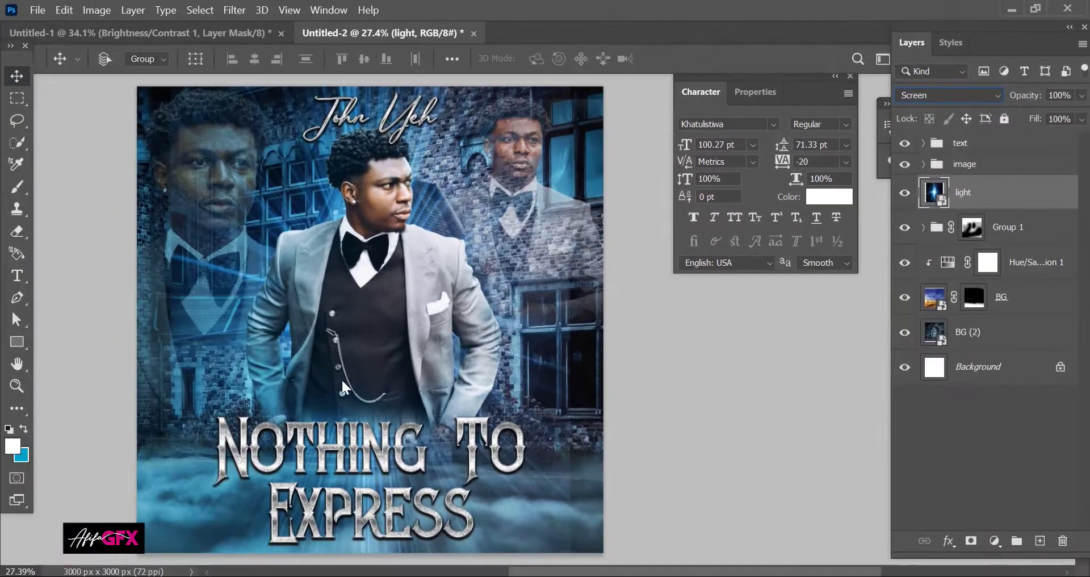
left_click_drag(379, 374, 385, 338)
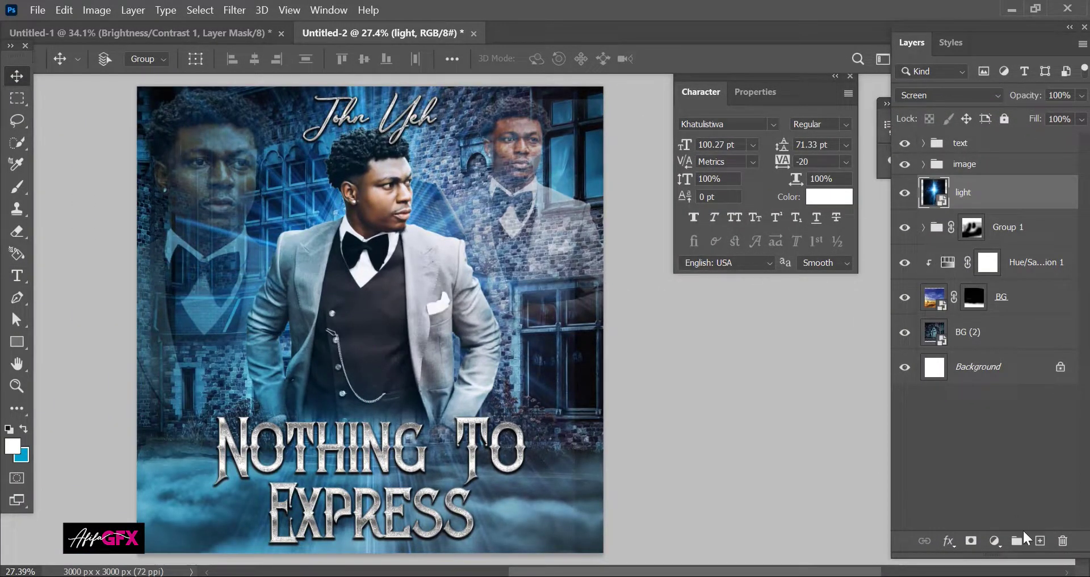
Step: Add a Hue/Saturation adjustment clipped to the light layer with hue shifted to -18
left_click(993, 540)
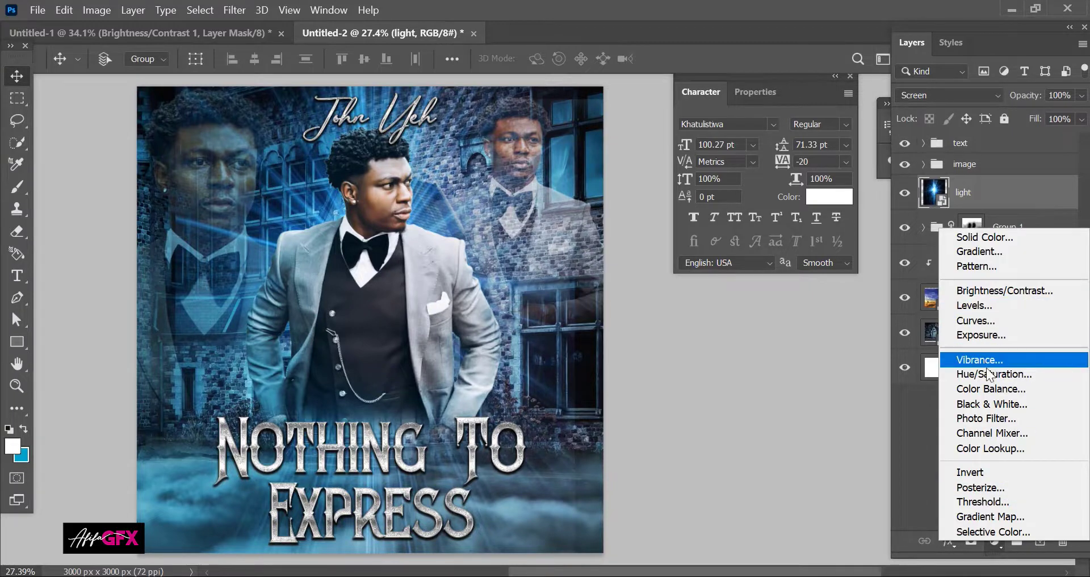
left_click(987, 374)
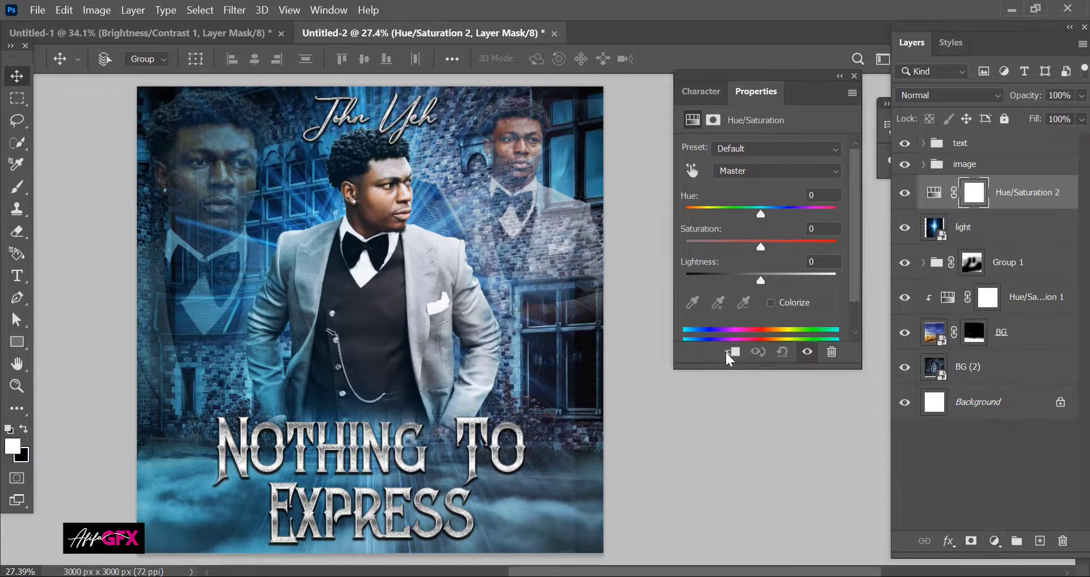
left_click(729, 351)
left_click_drag(760, 215, 751, 220)
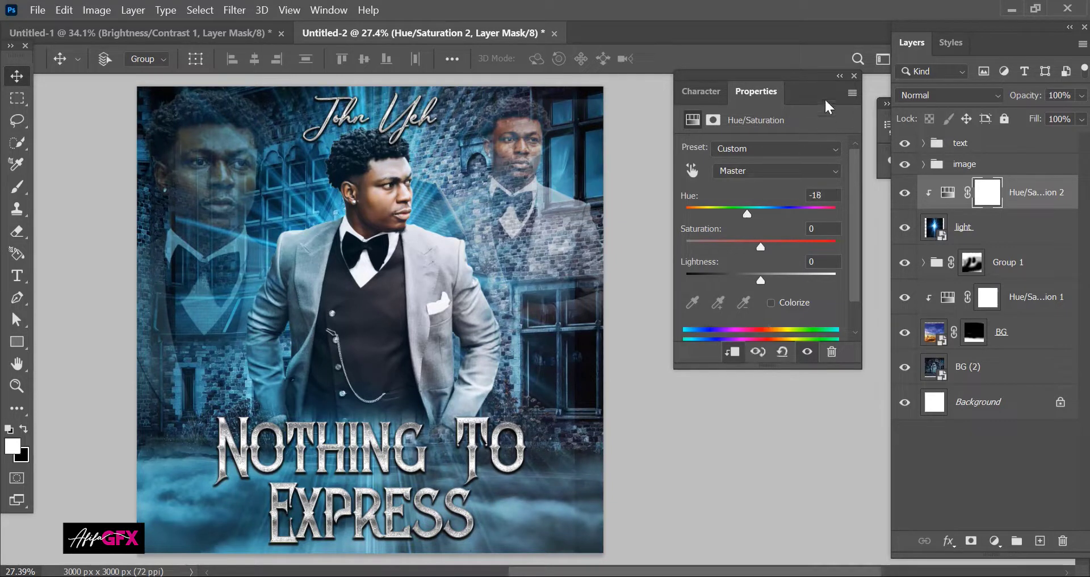
left_click(839, 75)
Step: Mask the light layer and erase its rays over the left and right ghost portraits
key("e")
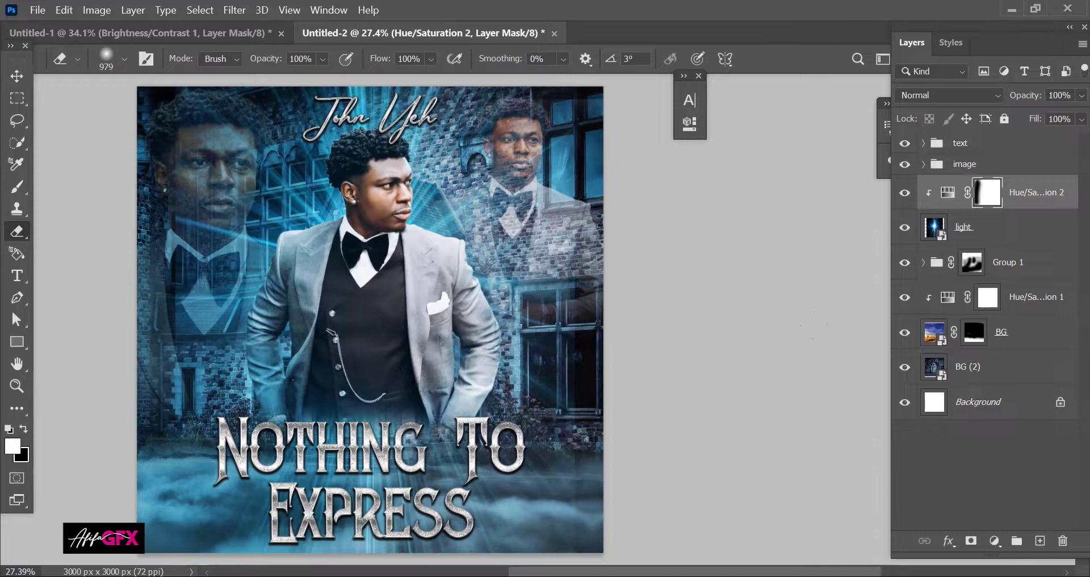
key("ctrl+z")
left_click(959, 230)
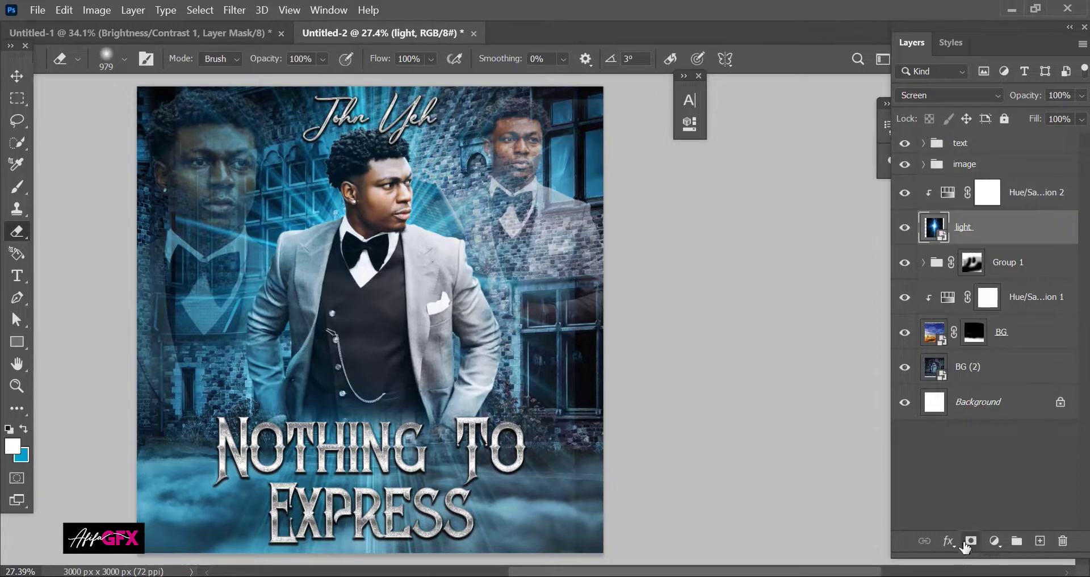
left_click(971, 540)
mouse_move(111, 241)
left_mouse_down()
mouse_move(213, 520)
mouse_move(403, 488)
mouse_move(352, 514)
left_mouse_up()
key("ctrl+z")
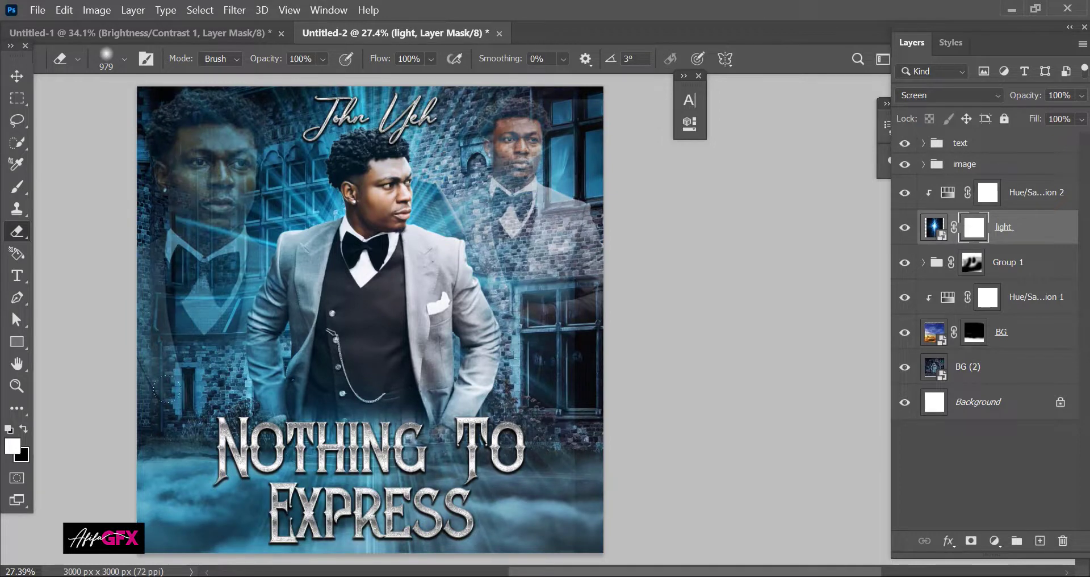
left_click_drag(120, 268, 115, 193)
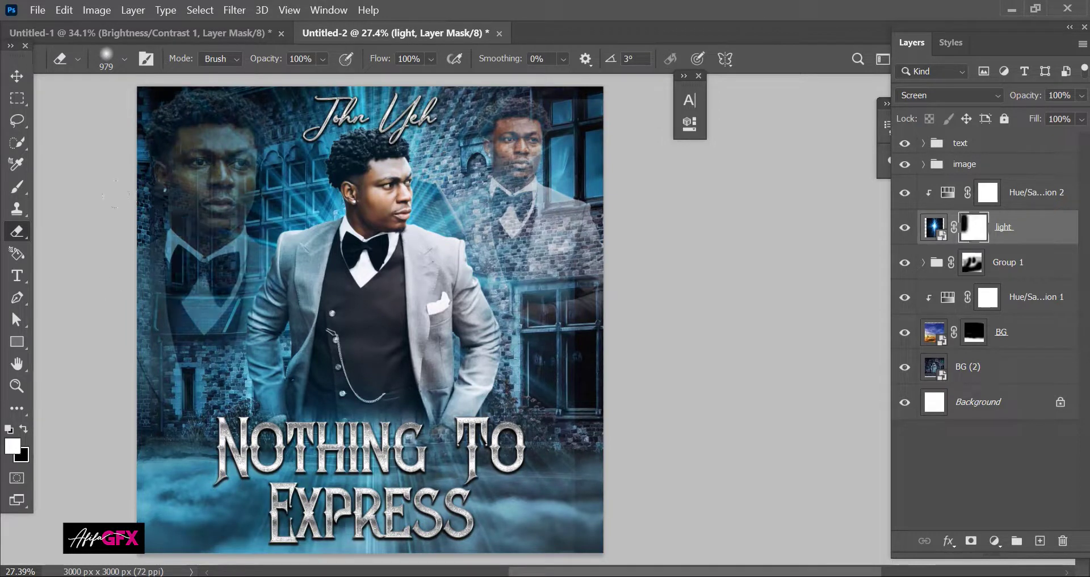
mouse_move(548, 114)
left_mouse_down()
mouse_move(528, 244)
mouse_move(568, 495)
left_mouse_up()
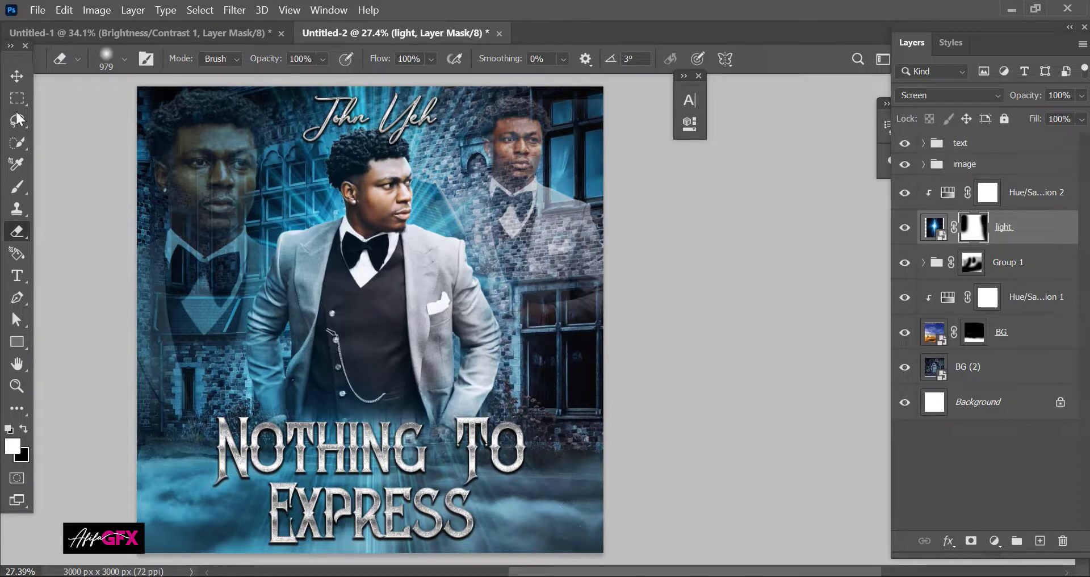
left_click(17, 75)
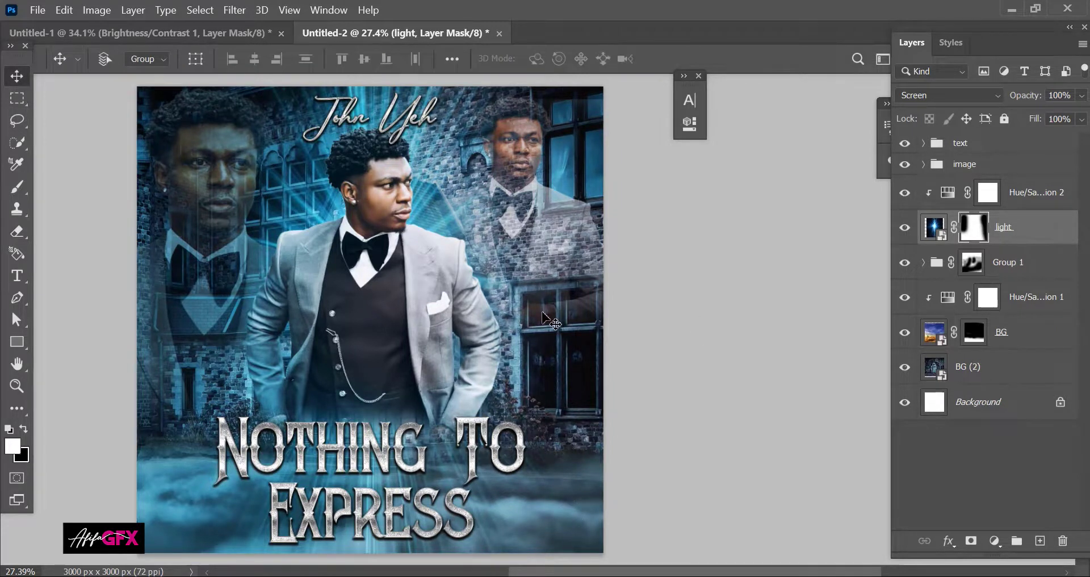
scroll(543, 319, "down", 1)
scroll(543, 318, "up", 1)
left_click_drag(470, 278, 458, 280)
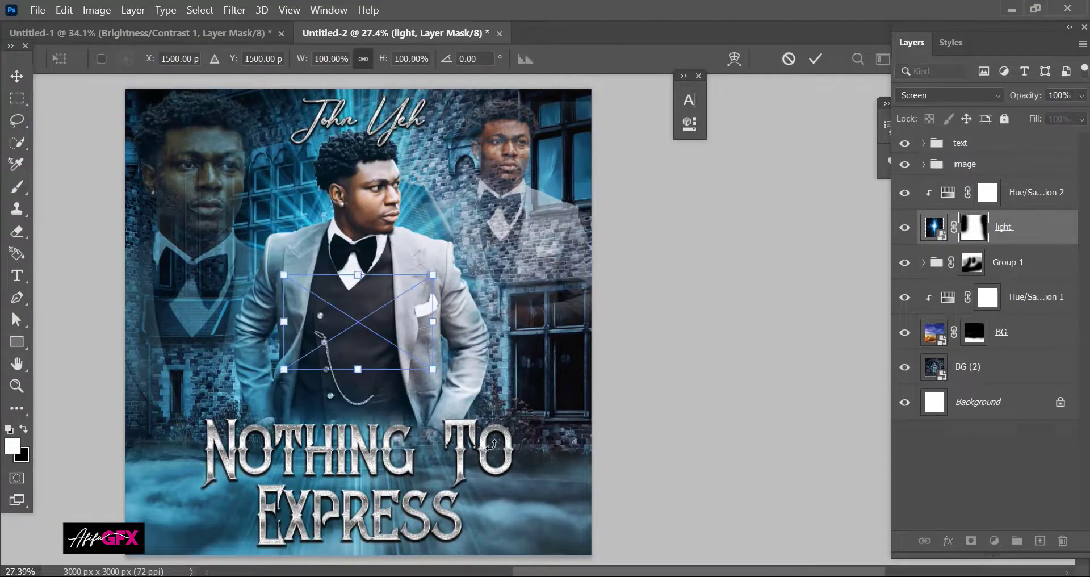
Step: Move and slightly shrink the Parental Advisory label into the cover's lower-right corner
left_click_drag(437, 399, 514, 503)
left_click_drag(574, 450, 543, 529)
key("Return")
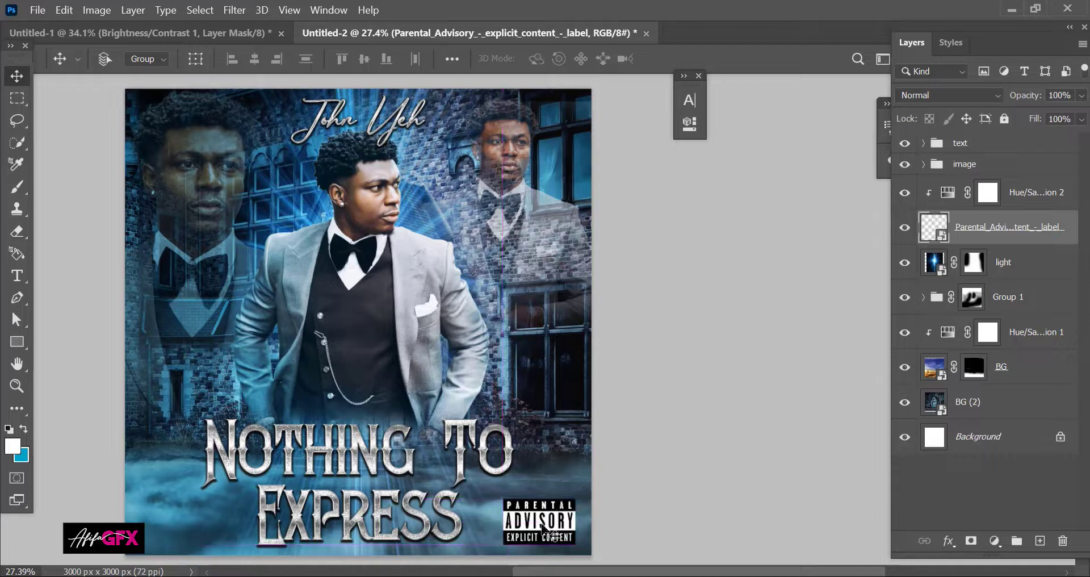
key("shift+Right")
key("shift+Right")
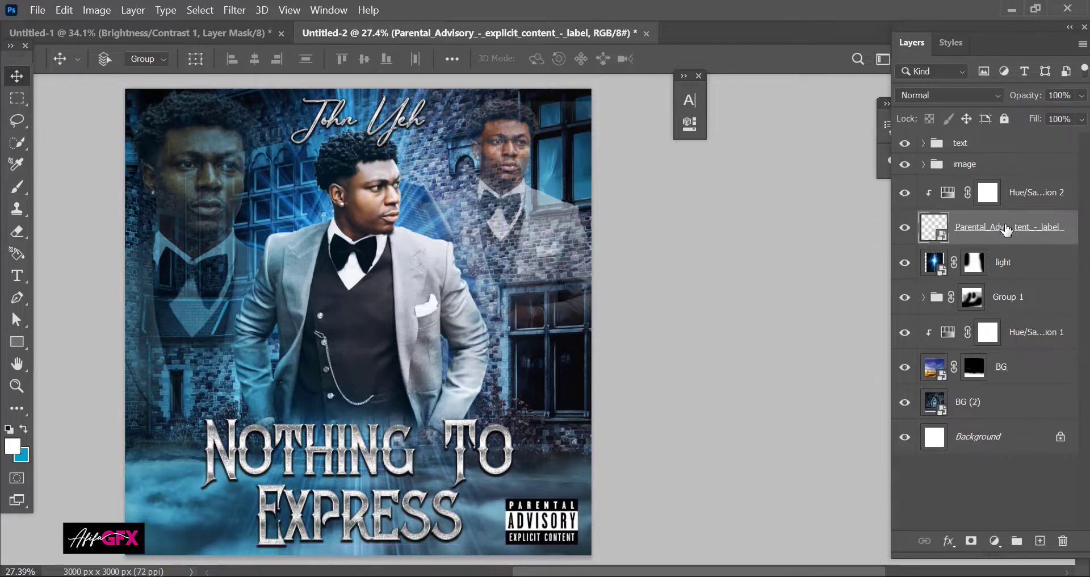
Step: Raise the label layer to the top at 66% opacity and re-clip Hue/Saturation 2 to the light layer
left_click_drag(1002, 232, 977, 109)
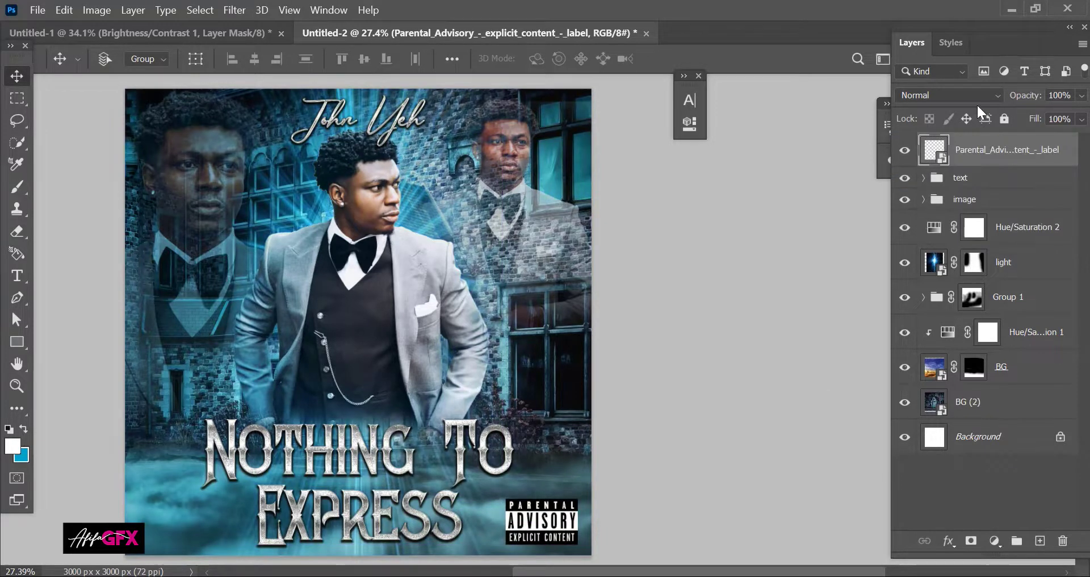
left_click_drag(1057, 109, 1046, 114)
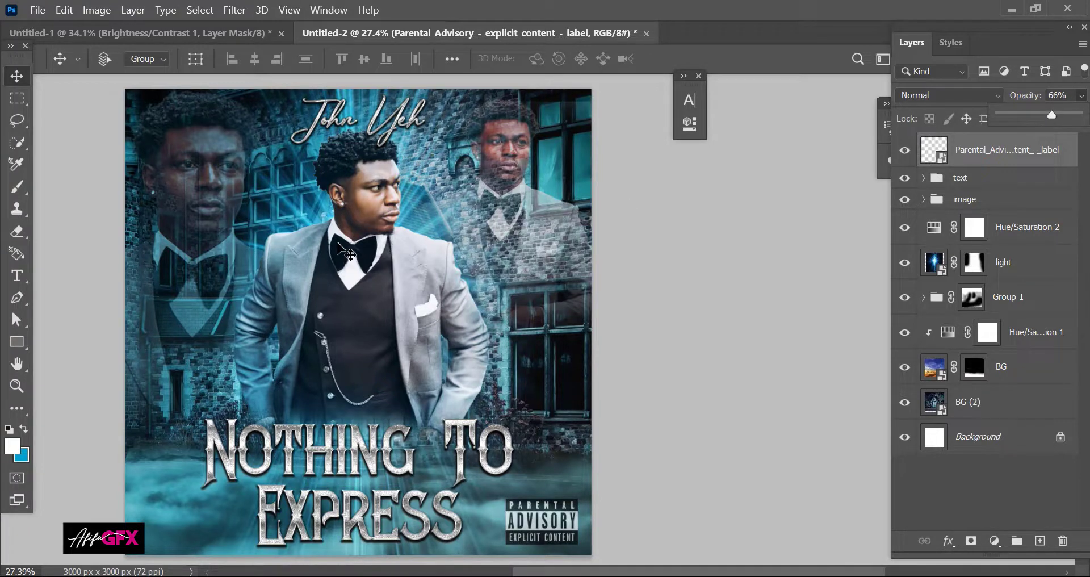
left_click(338, 244)
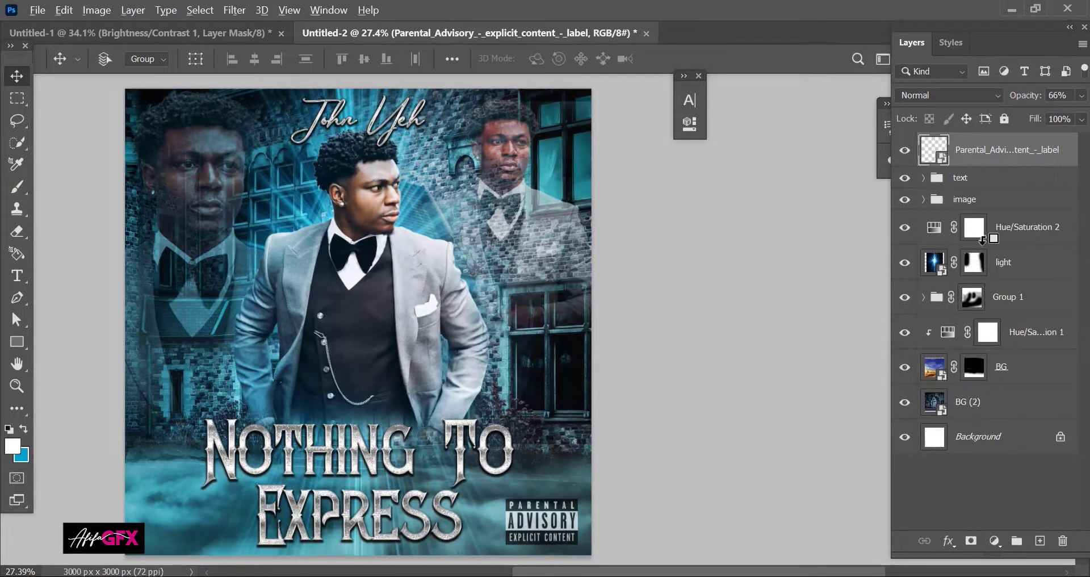
left_click(983, 238, "alt")
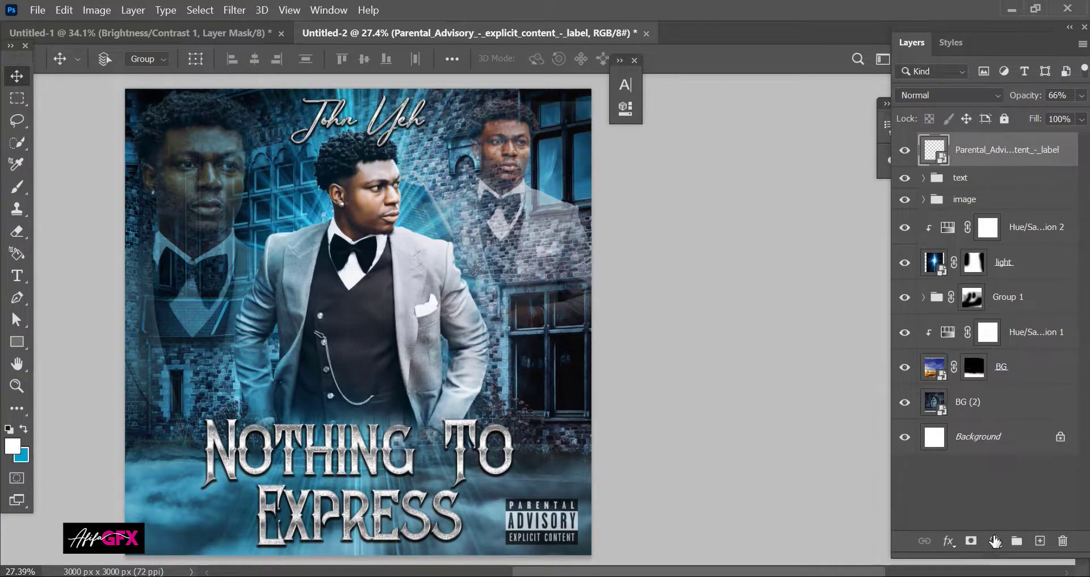
Step: Add a Fuji ETERNA Color Lookup at 49% opacity, erased from the man's face and vest
left_click(994, 541)
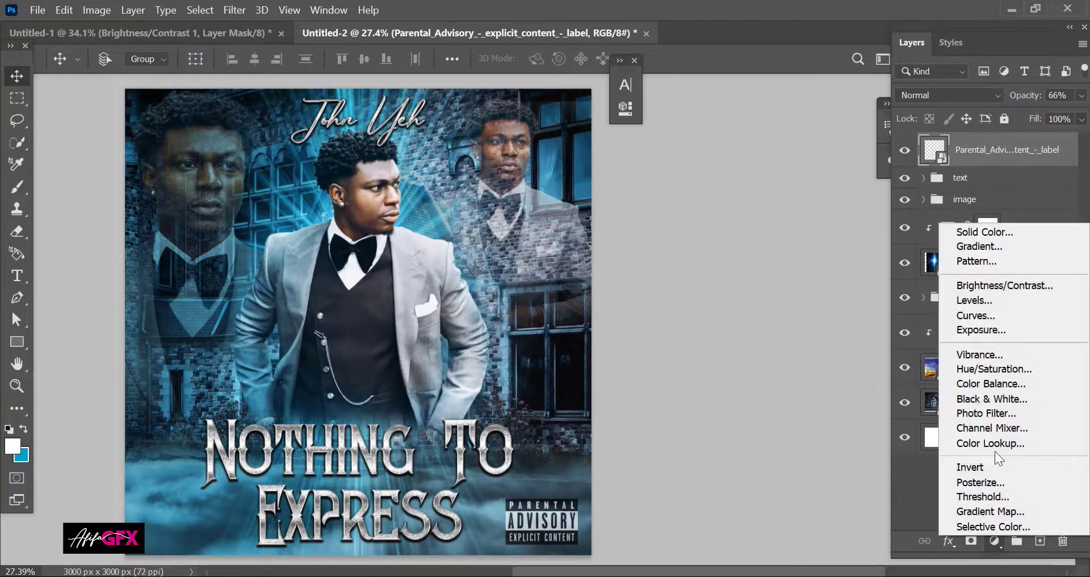
left_click(984, 444)
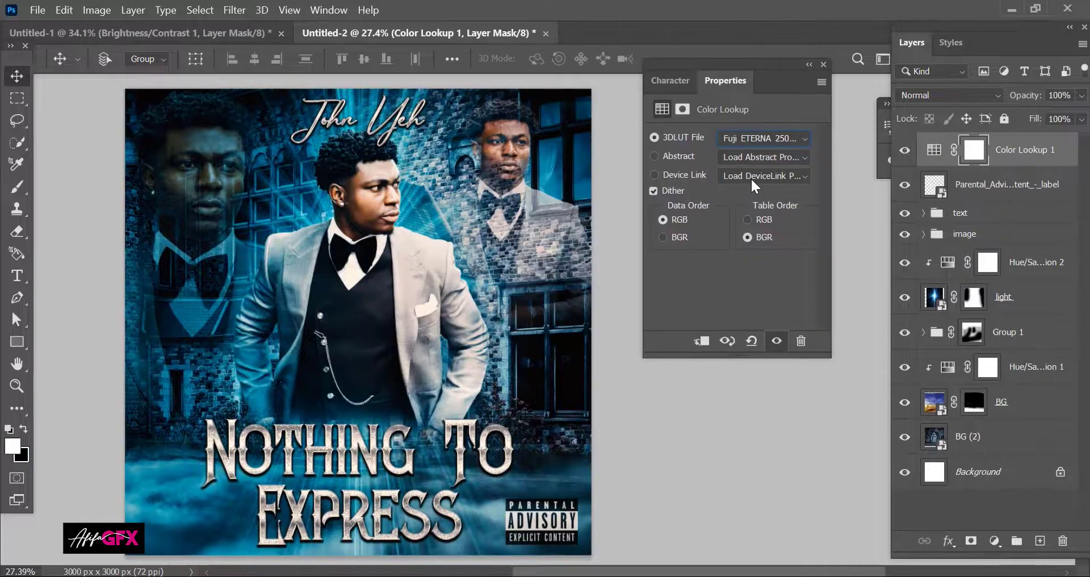
key("Down")
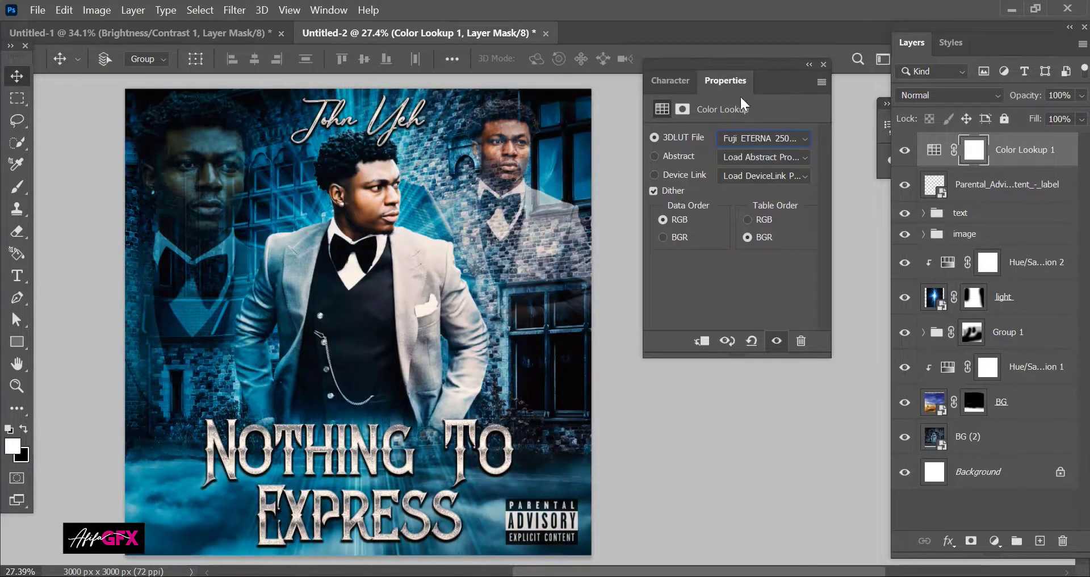
left_click(809, 65)
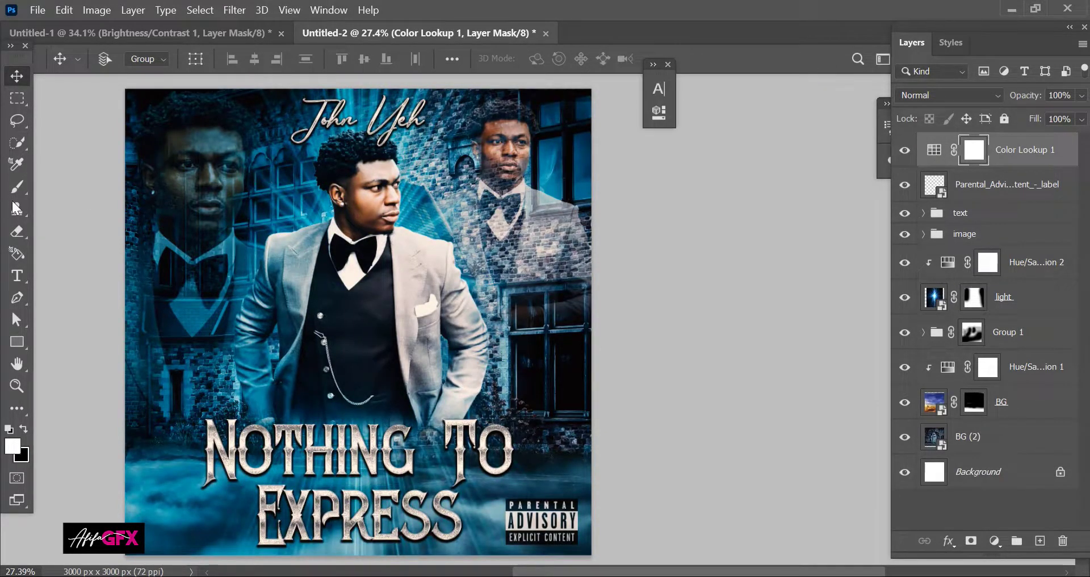
left_click(17, 231)
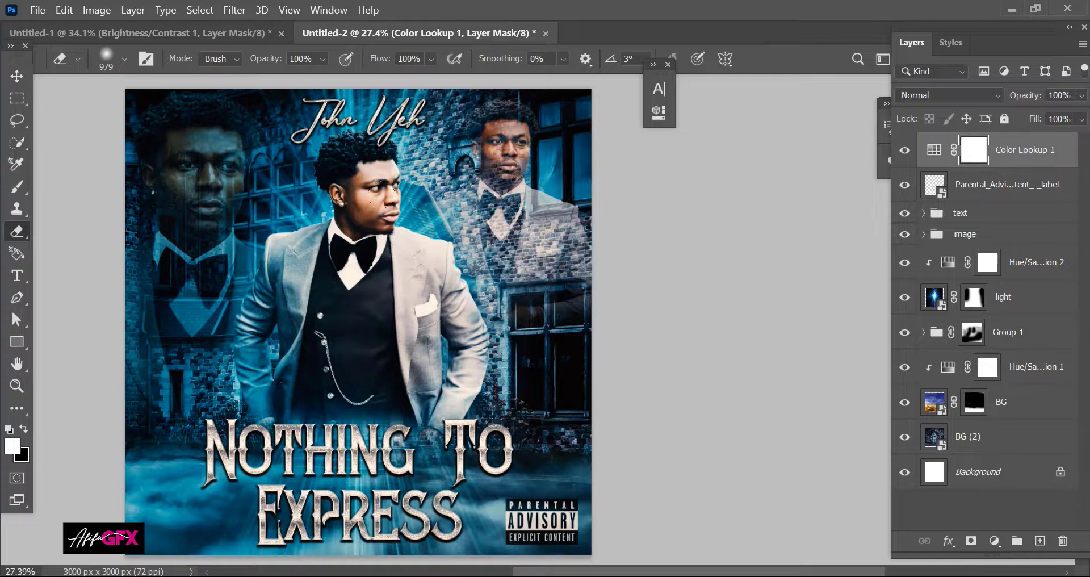
left_click(1081, 95)
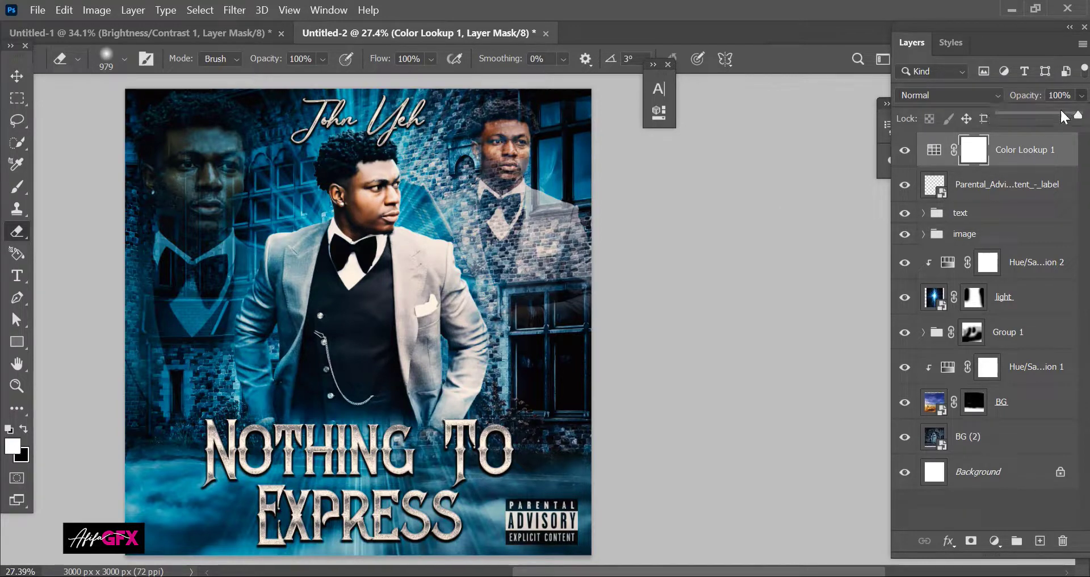
left_click_drag(1047, 114, 1038, 115)
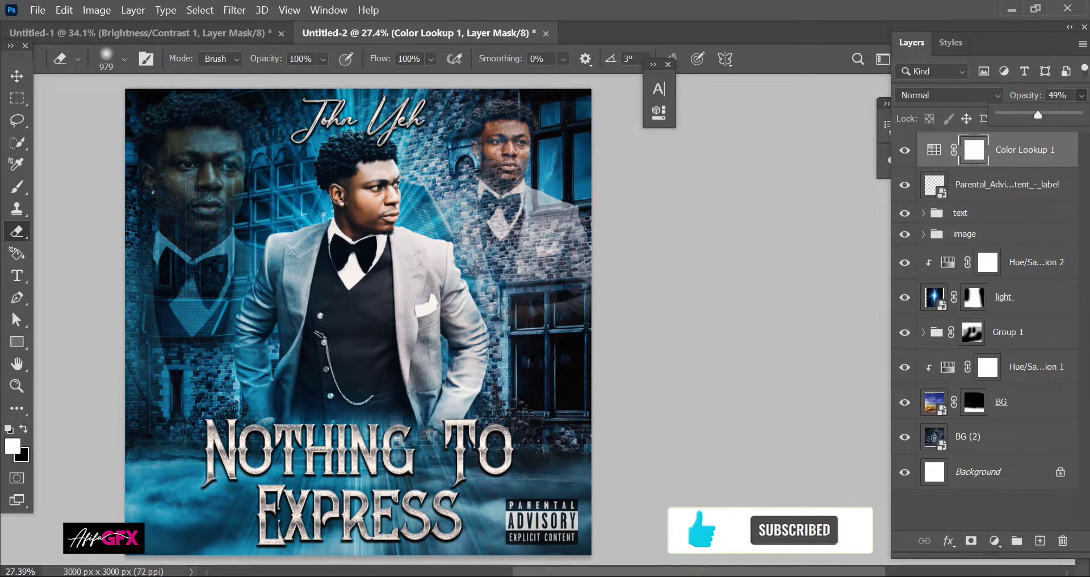
mouse_move(367, 181)
left_mouse_down()
mouse_move(336, 270)
mouse_move(330, 255)
left_mouse_up()
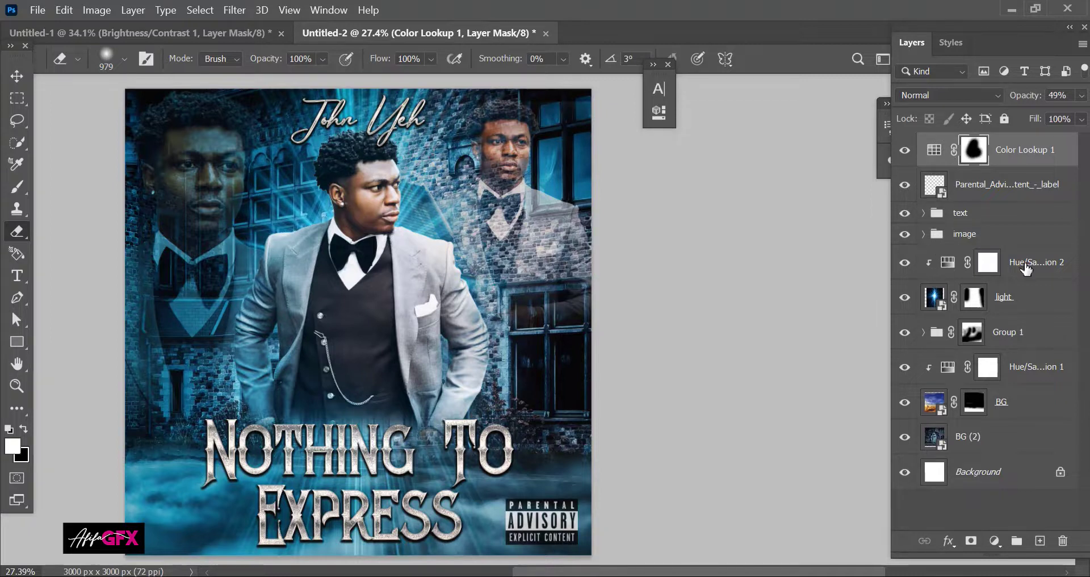
left_click(933, 300)
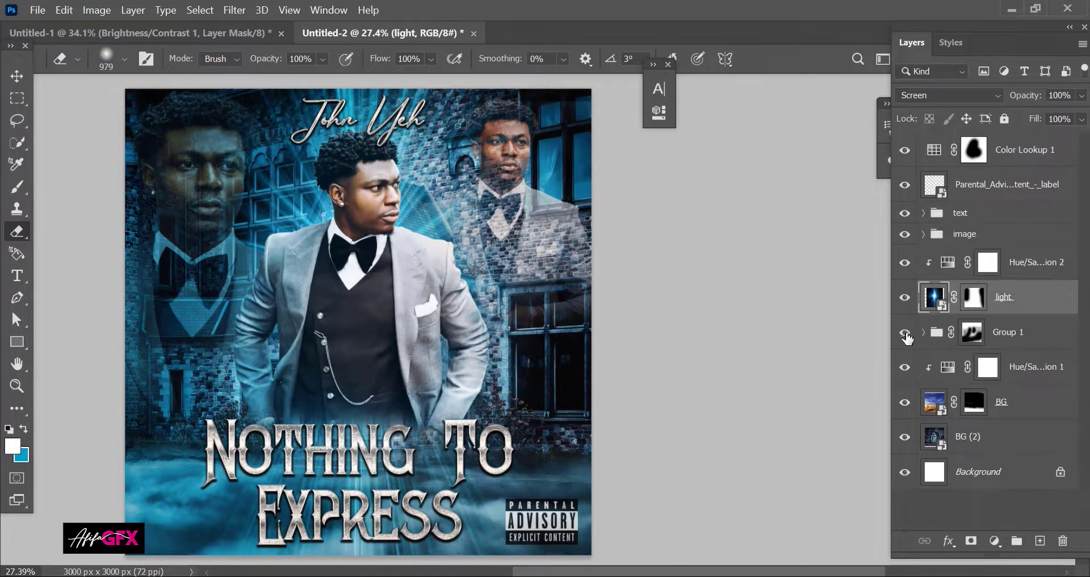
Step: Expand the image group in the Layers panel and select the man's layer 2
left_click(969, 234)
left_click(997, 239)
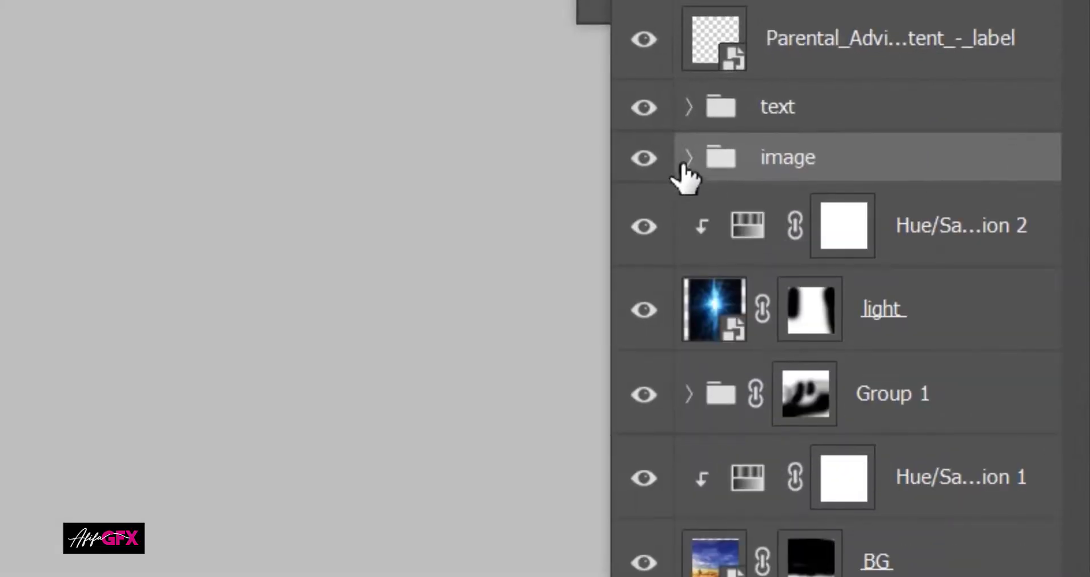
left_click(923, 234)
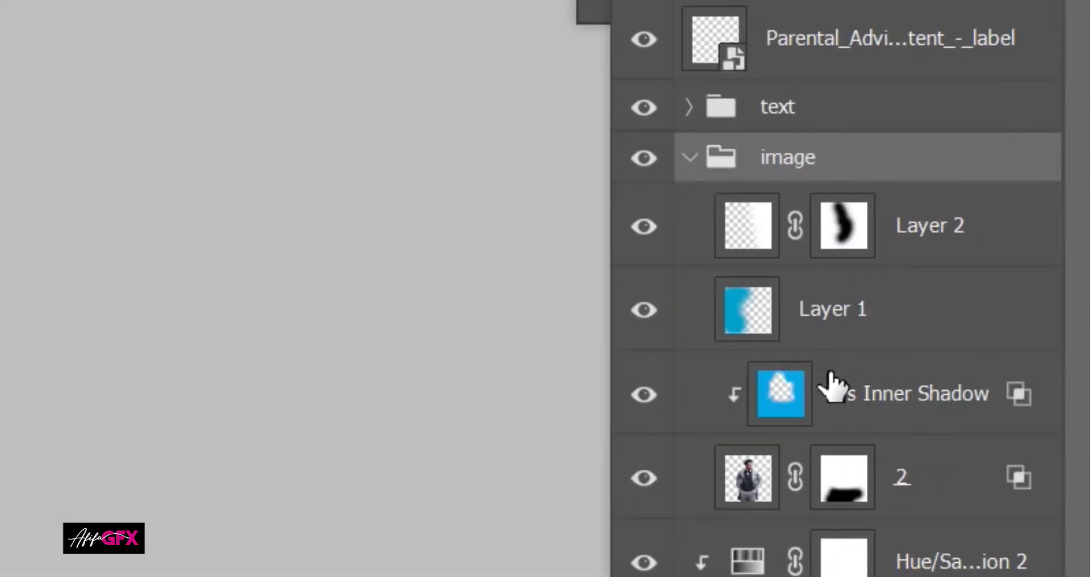
left_click(915, 509)
key("ctrl+t")
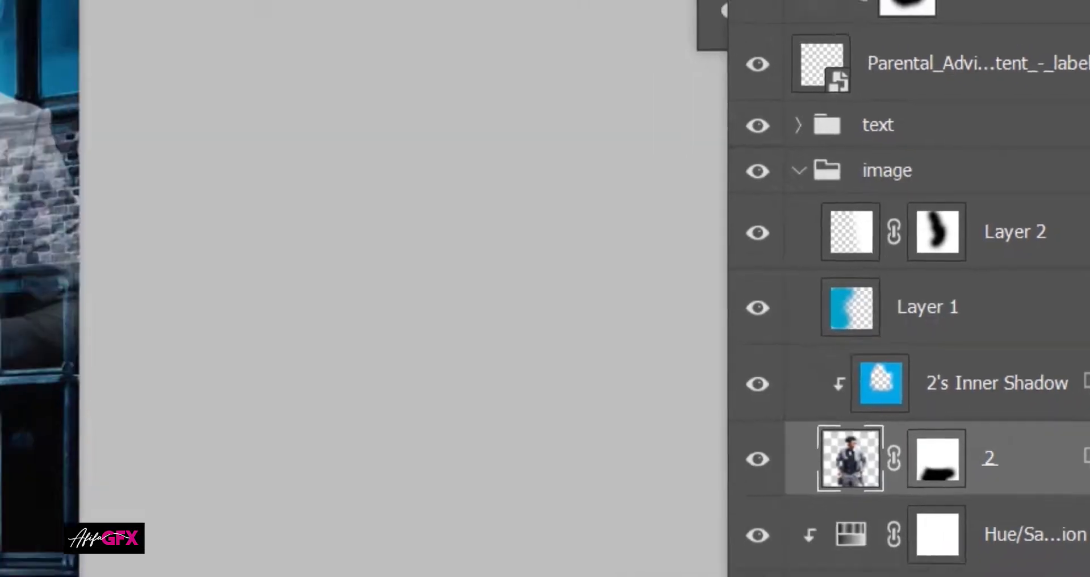
Step: Give layer 2 a white Overlay inner shadow at 81% opacity, 52% choke and 29 px size
double_click(747, 477)
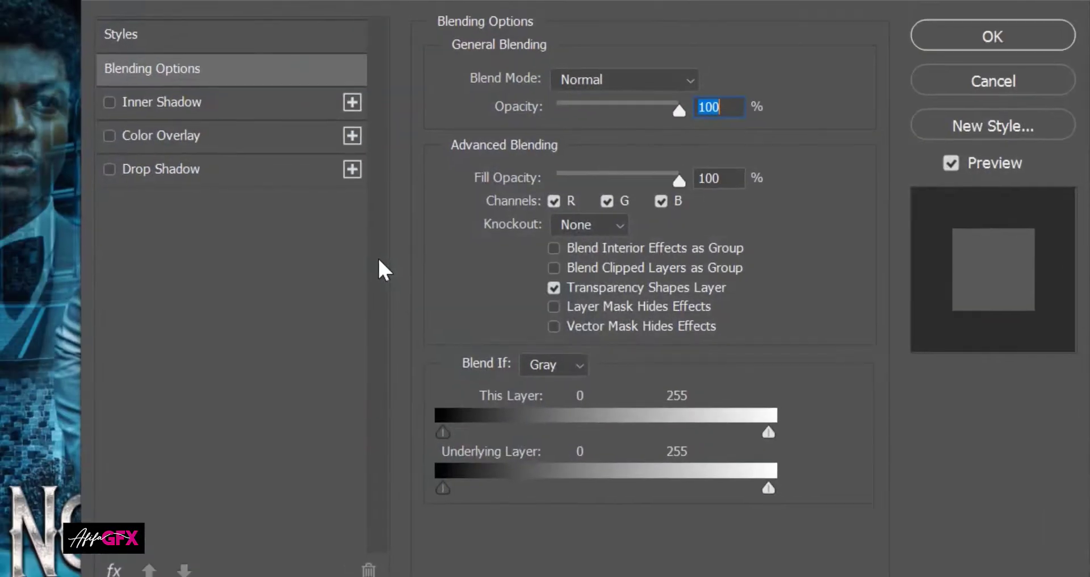
left_click_drag(547, 1, 873, 1)
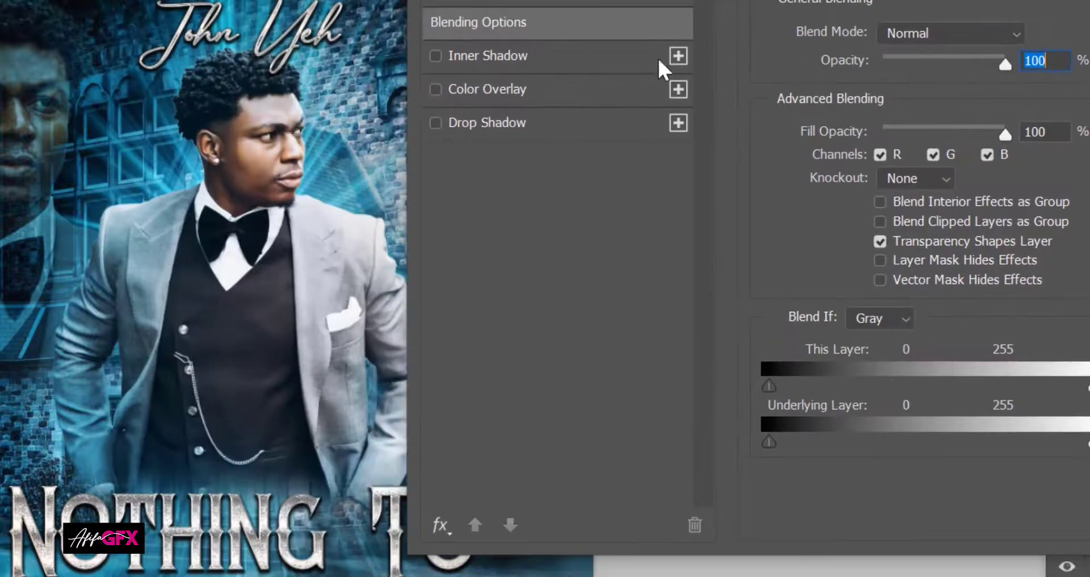
left_click(518, 57)
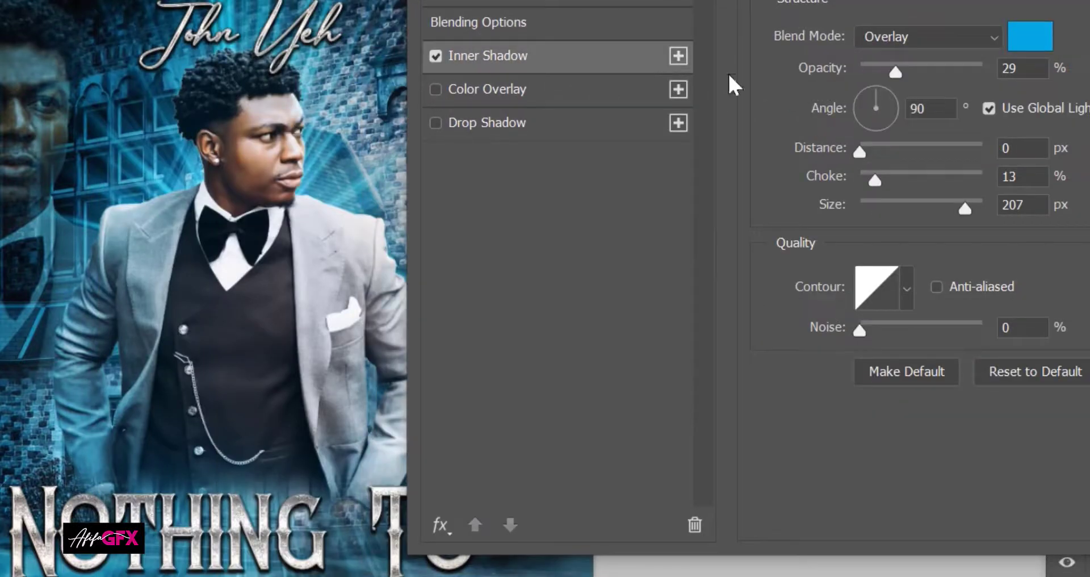
left_click(1046, 37)
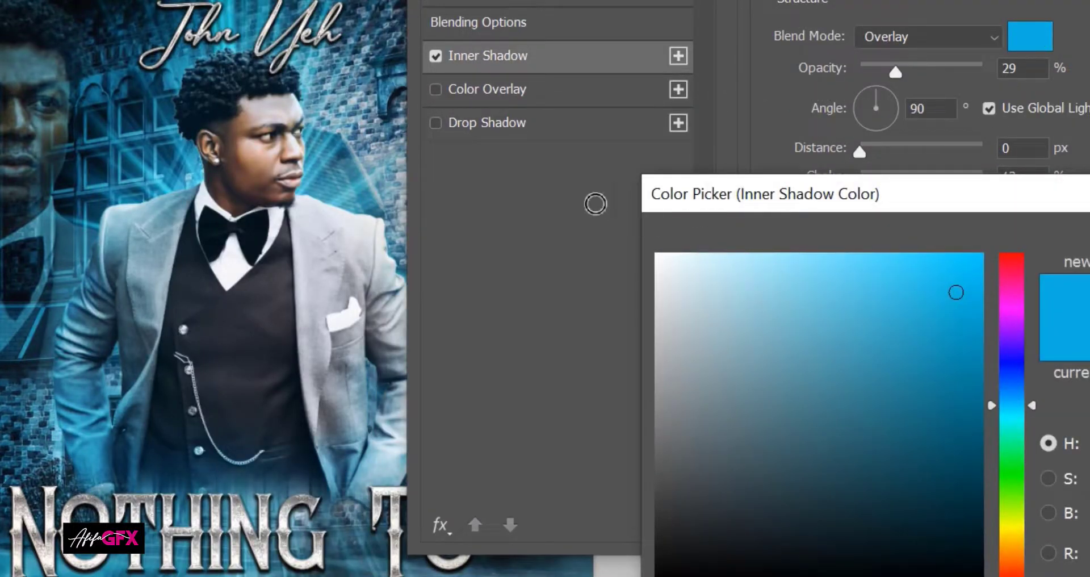
left_click_drag(596, 204, 599, 204)
left_click(1089, 230)
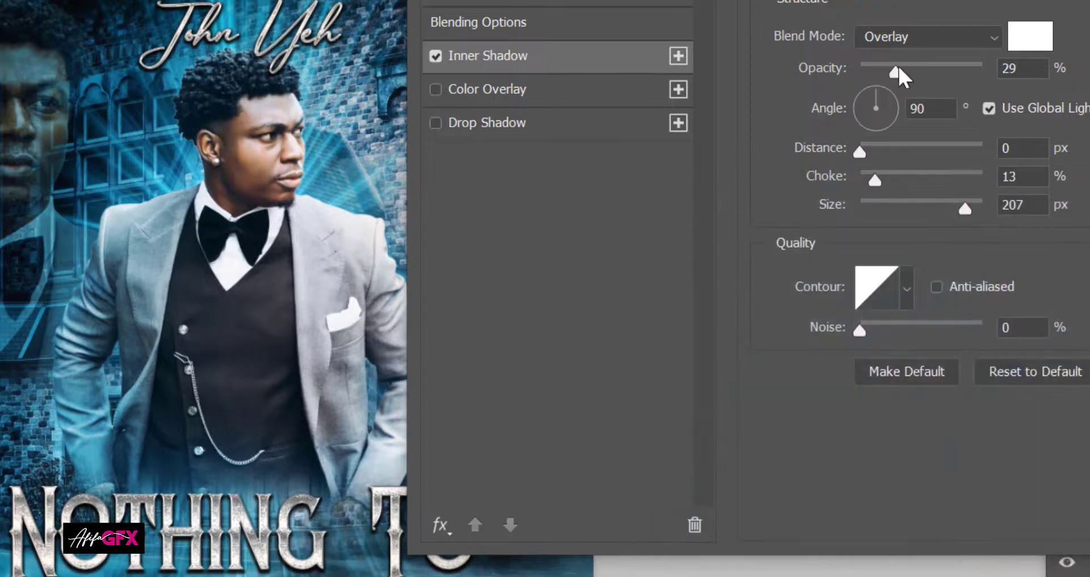
left_click_drag(898, 67, 959, 69)
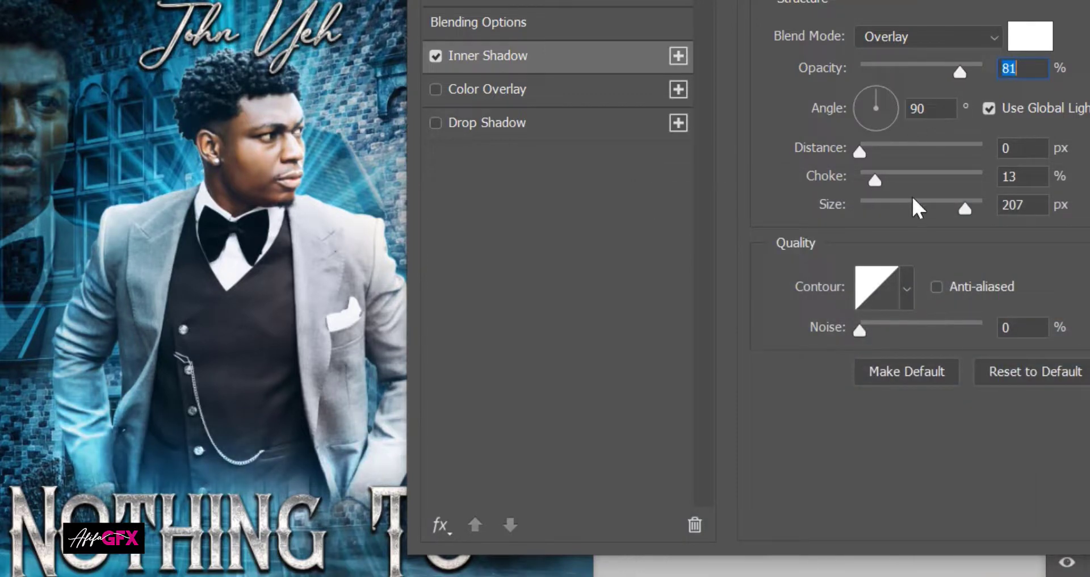
left_click_drag(916, 209, 883, 212)
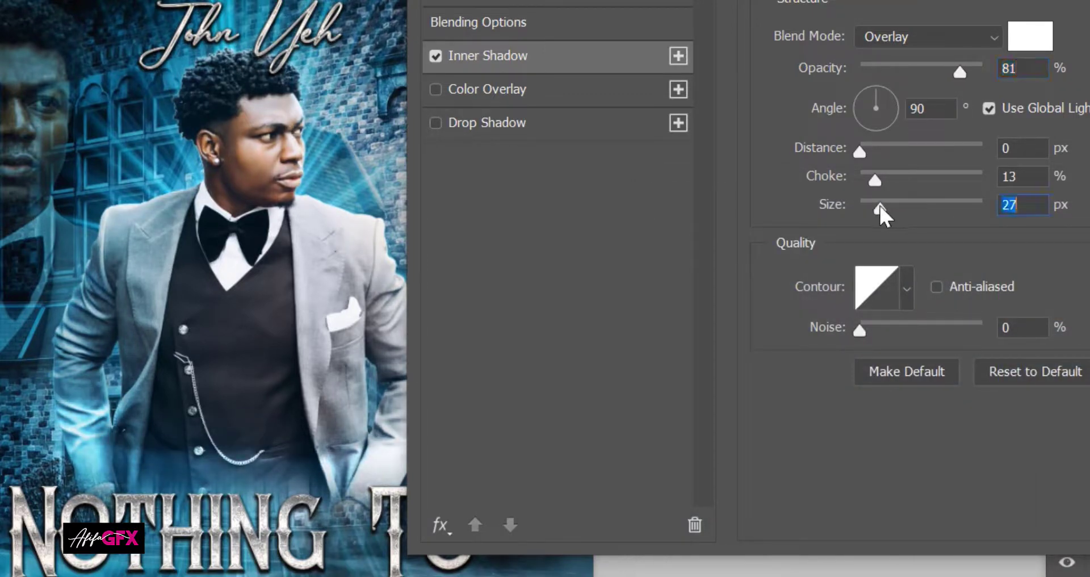
left_click_drag(877, 177, 926, 182)
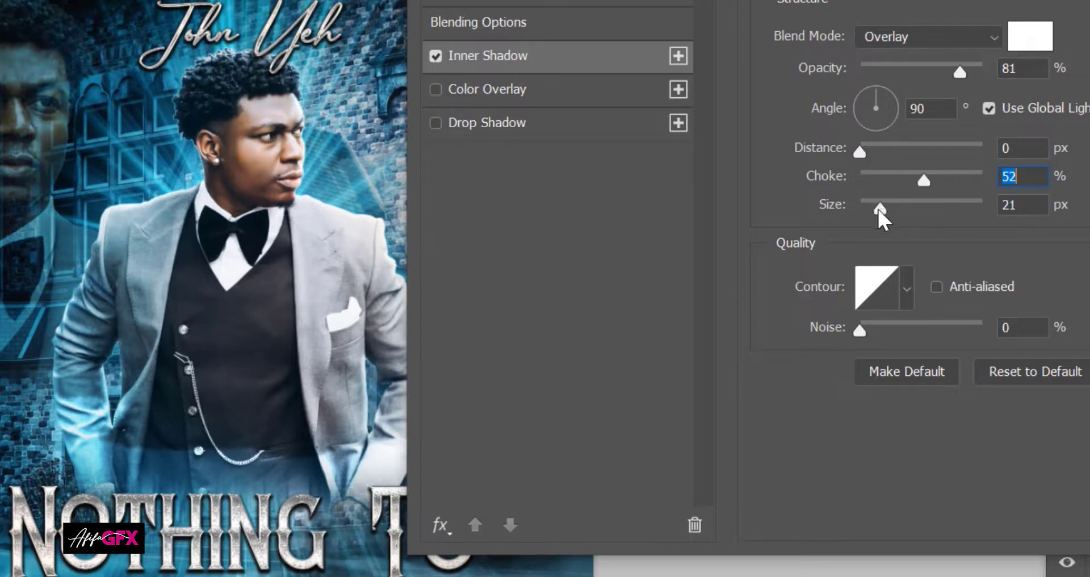
left_click_drag(879, 210, 884, 210)
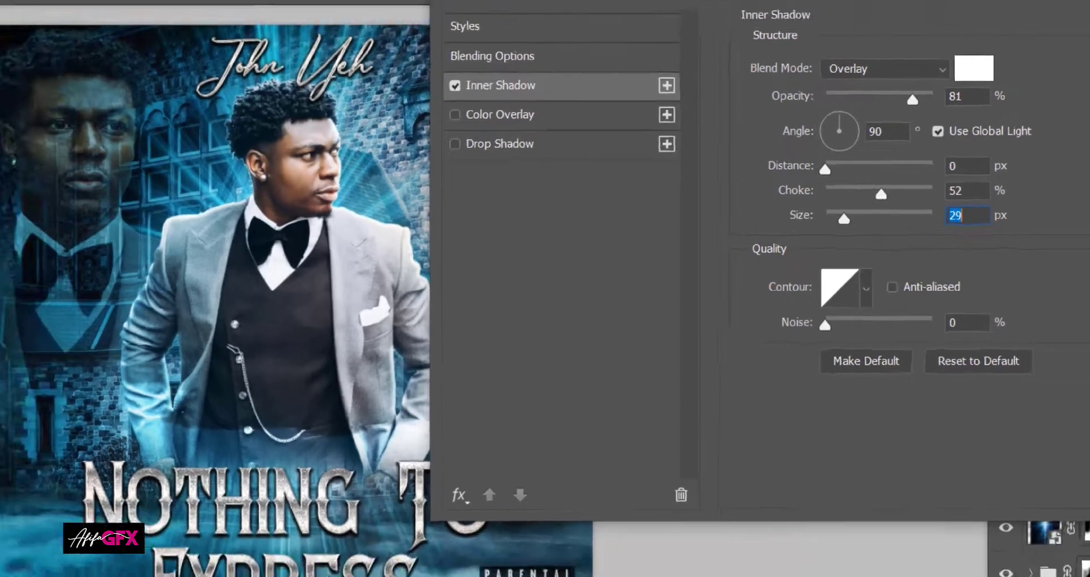
left_click(1033, 94)
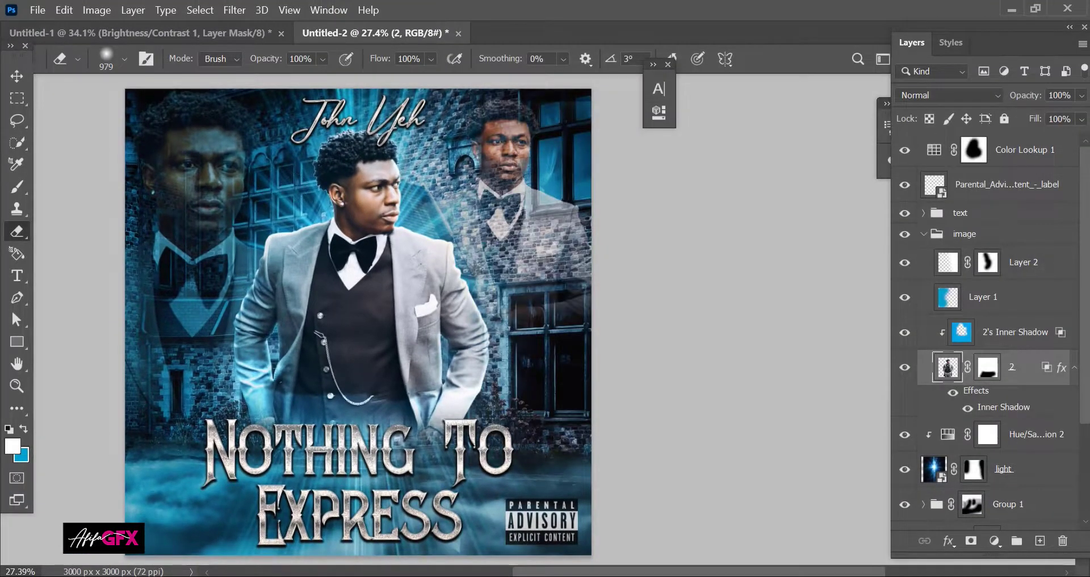
Step: Compare with the old inner shadow hidden, then convert layer 2's Inner Shadow effect into a clipped layer
left_click(17, 79)
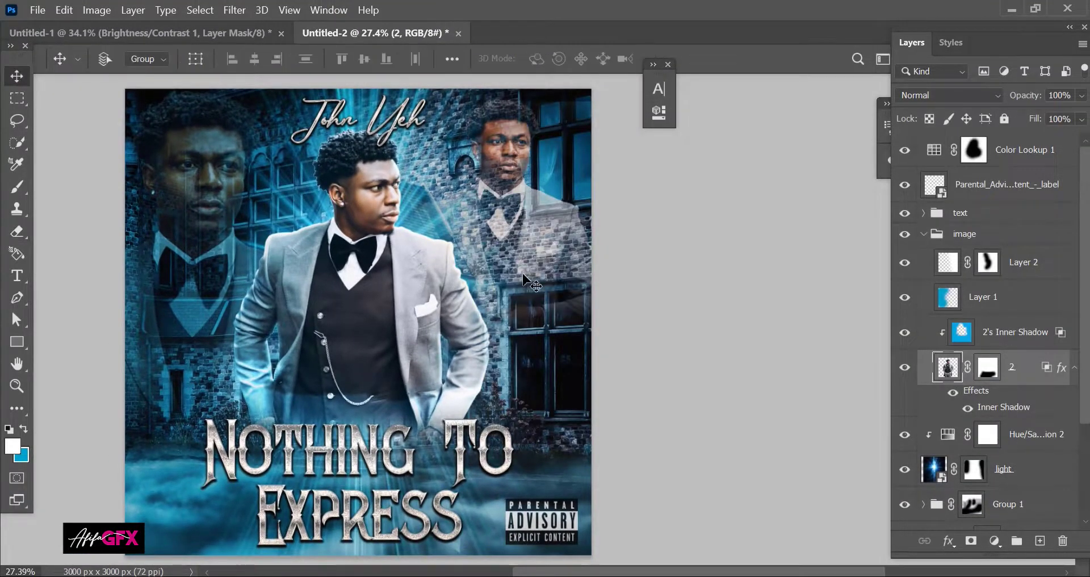
scroll(527, 278, "down", 2)
scroll(526, 278, "up", 2)
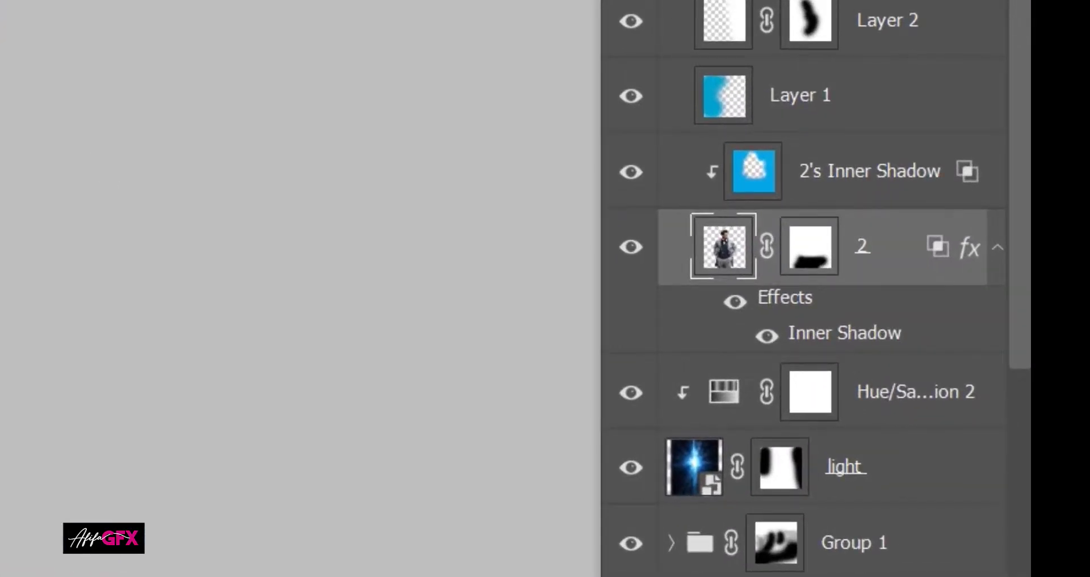
left_click(628, 177)
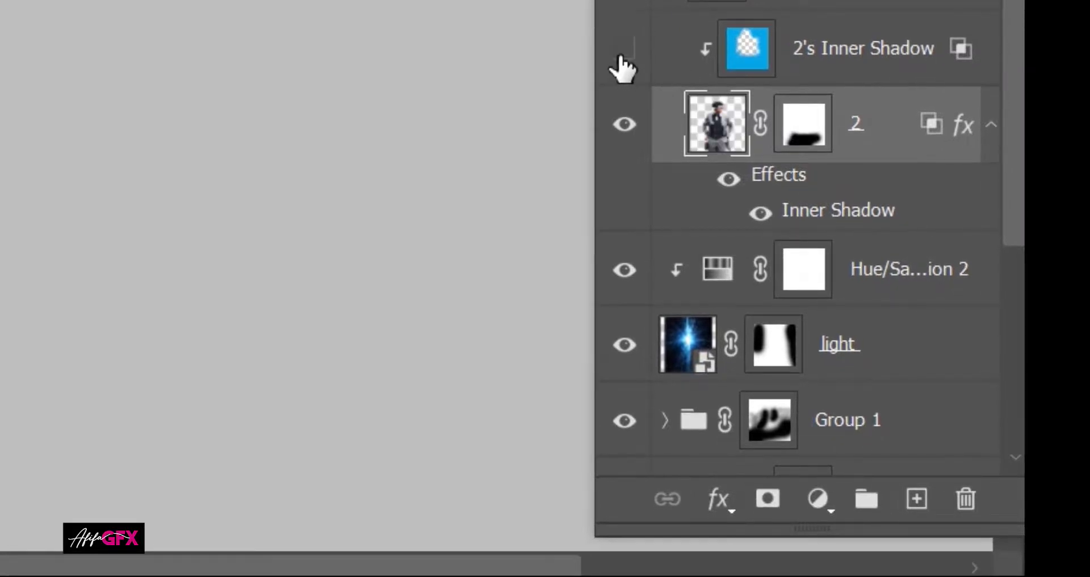
left_click(621, 56)
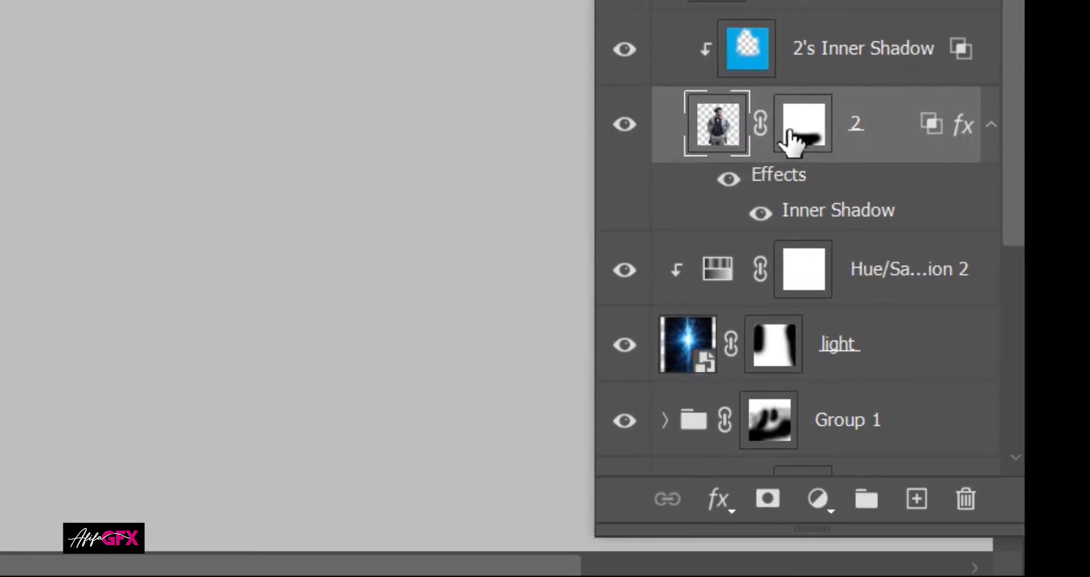
right_click(801, 211)
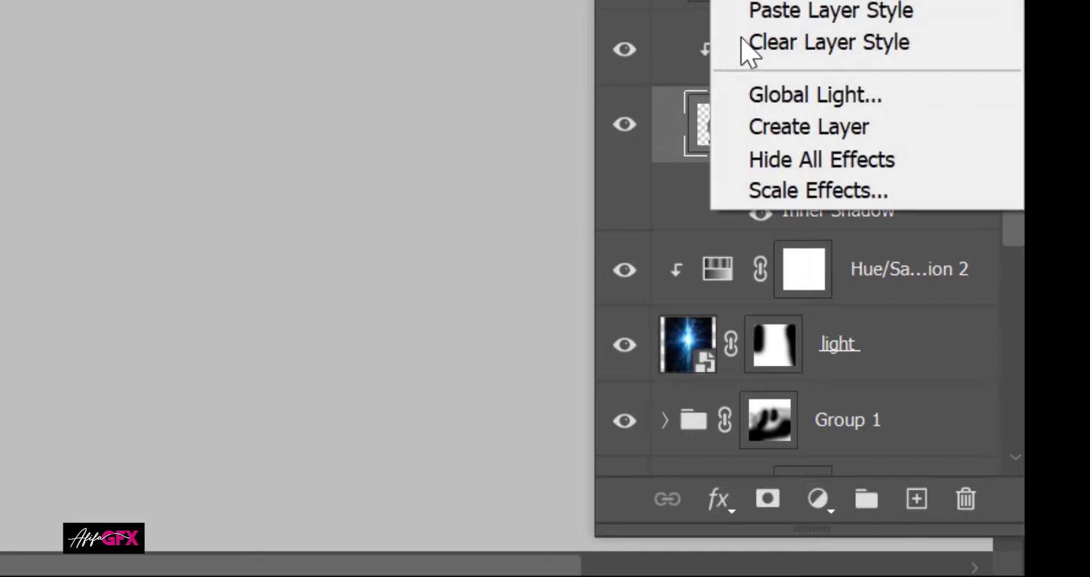
left_click(761, 126)
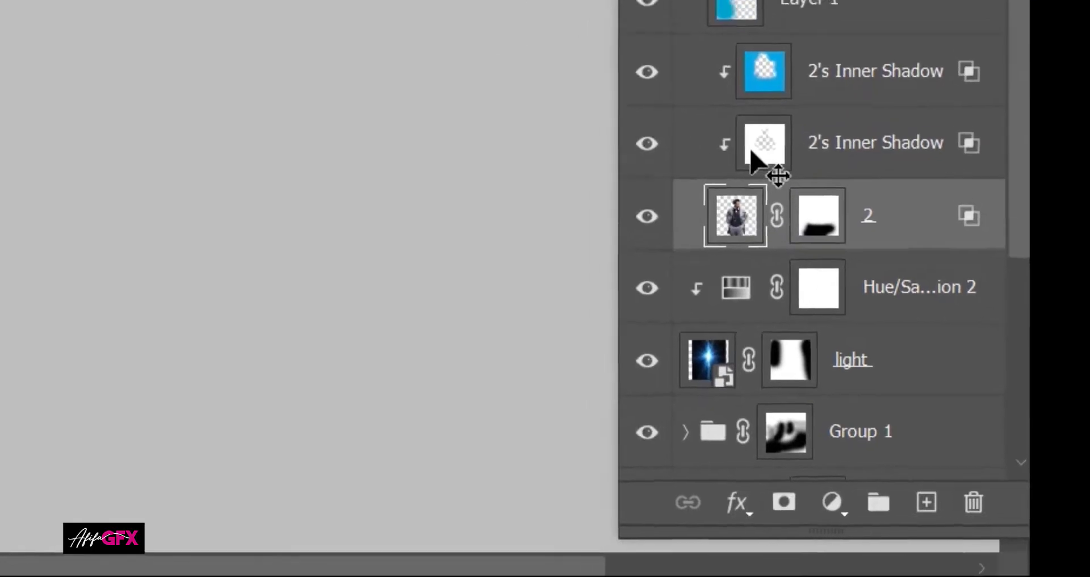
left_click(741, 128)
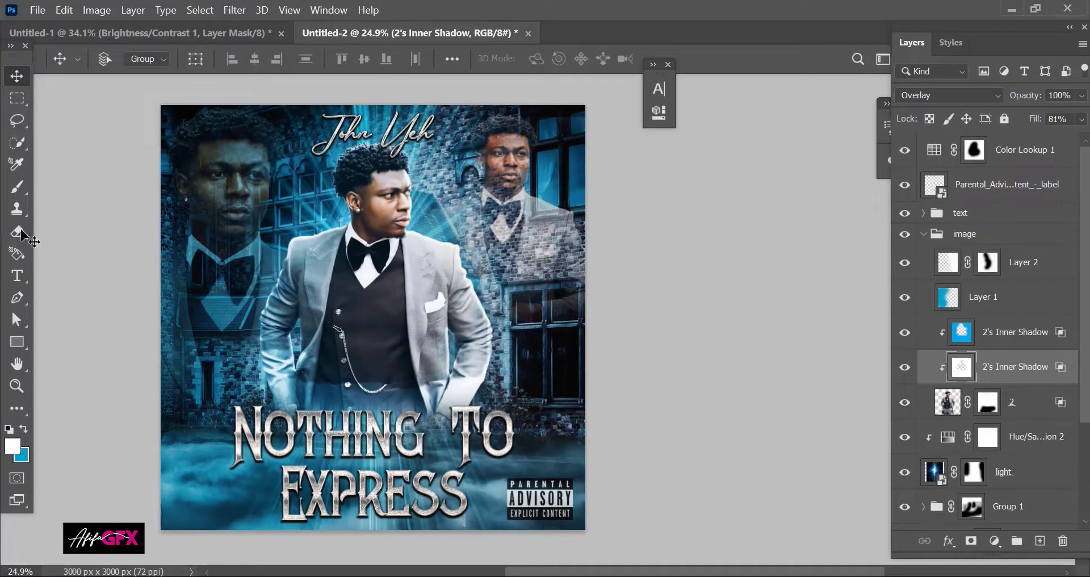
Step: Erase the rim light from the man's left waist and sleeve on the inner-shadow layer
left_click(19, 232)
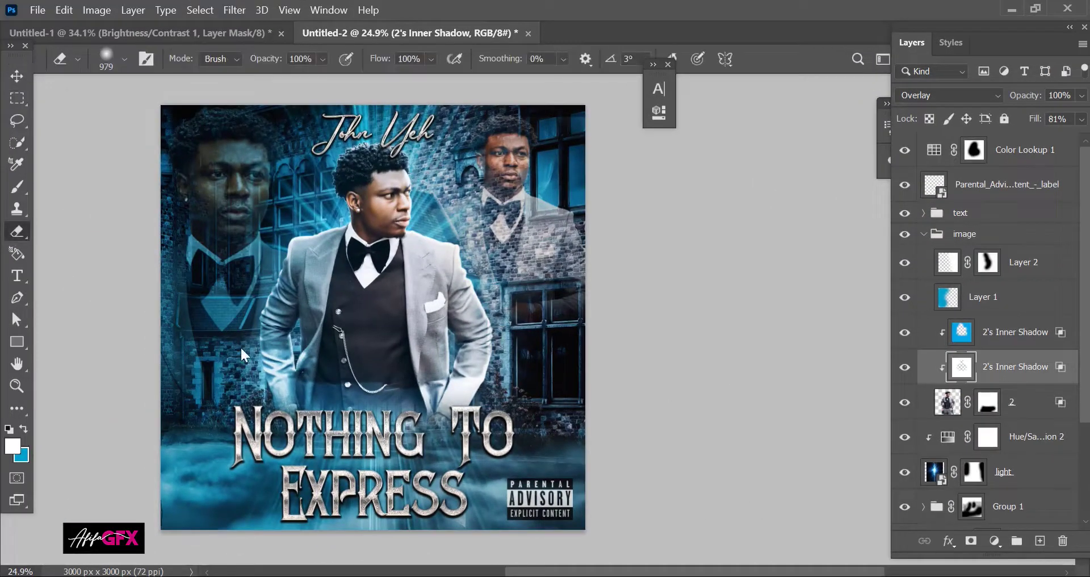
mouse_move(318, 362)
left_mouse_down()
mouse_move(251, 362)
mouse_move(323, 387)
mouse_move(353, 379)
mouse_move(397, 400)
mouse_move(443, 394)
mouse_move(389, 409)
left_mouse_up()
left_click_drag(329, 368, 295, 358)
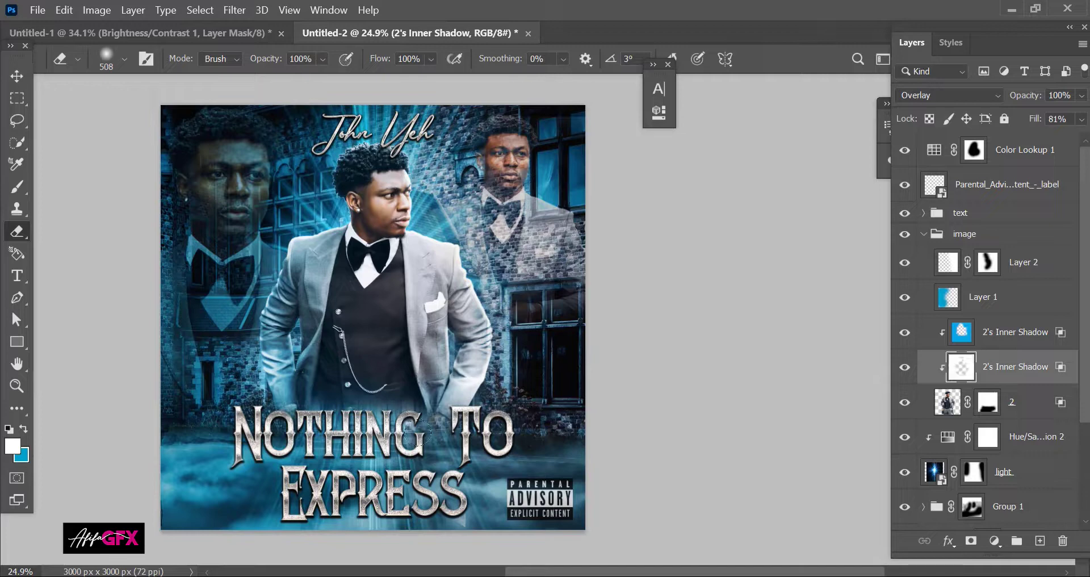
left_click(17, 76)
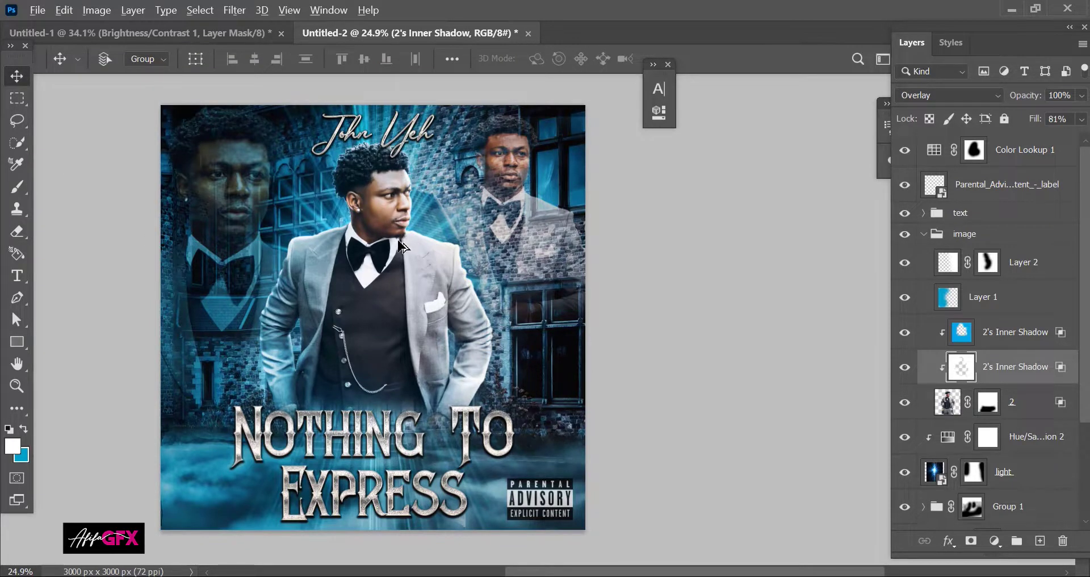
scroll(401, 246, "up", 2)
scroll(370, 181, "down", 2)
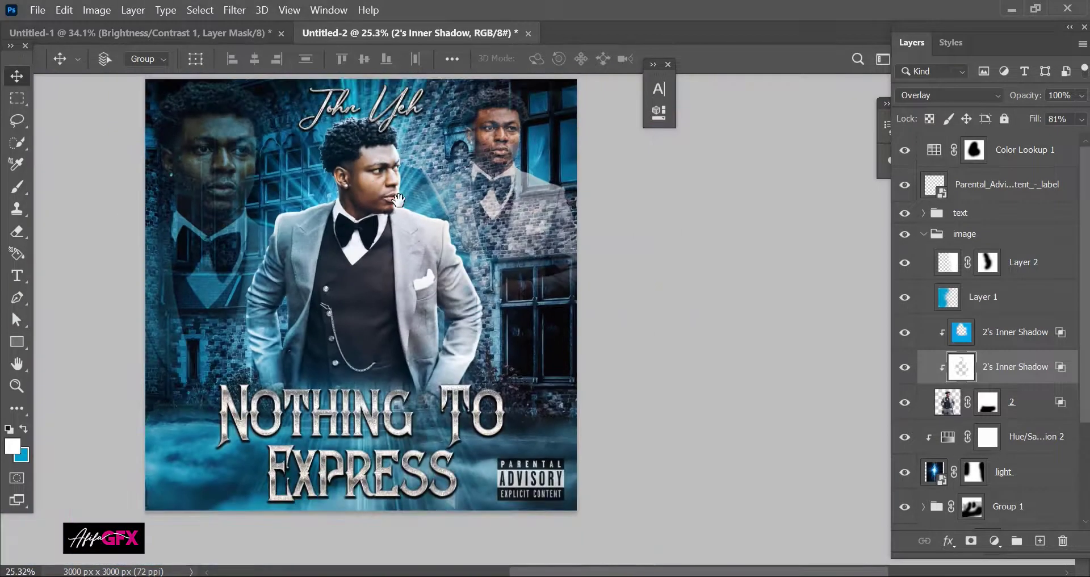
left_click_drag(399, 202, 411, 232)
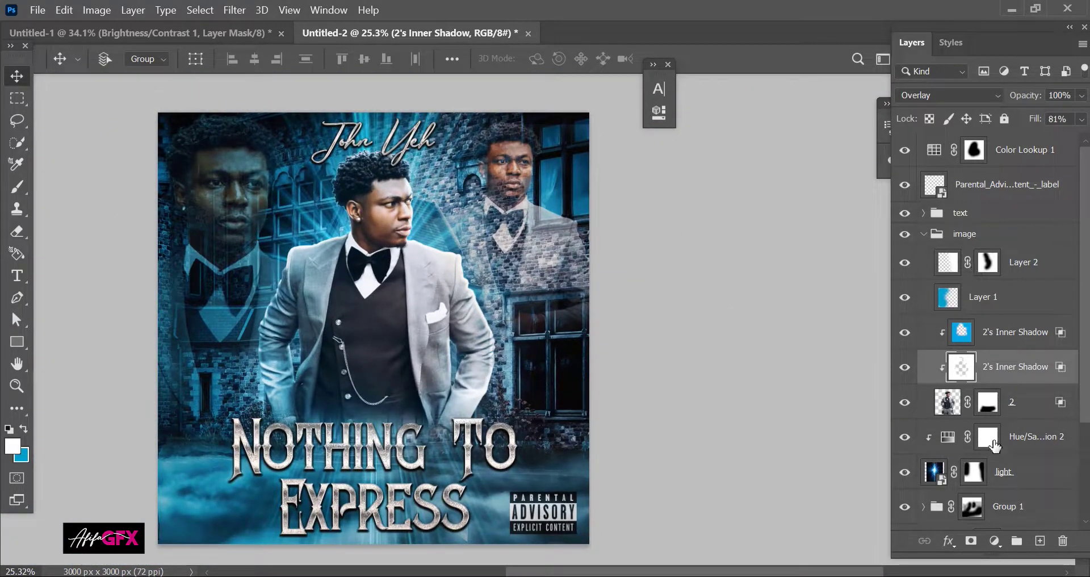
left_click(964, 214)
Step: Nudge the Nothing To Express title up two steps inside the text group, then collapse it
left_click(923, 212)
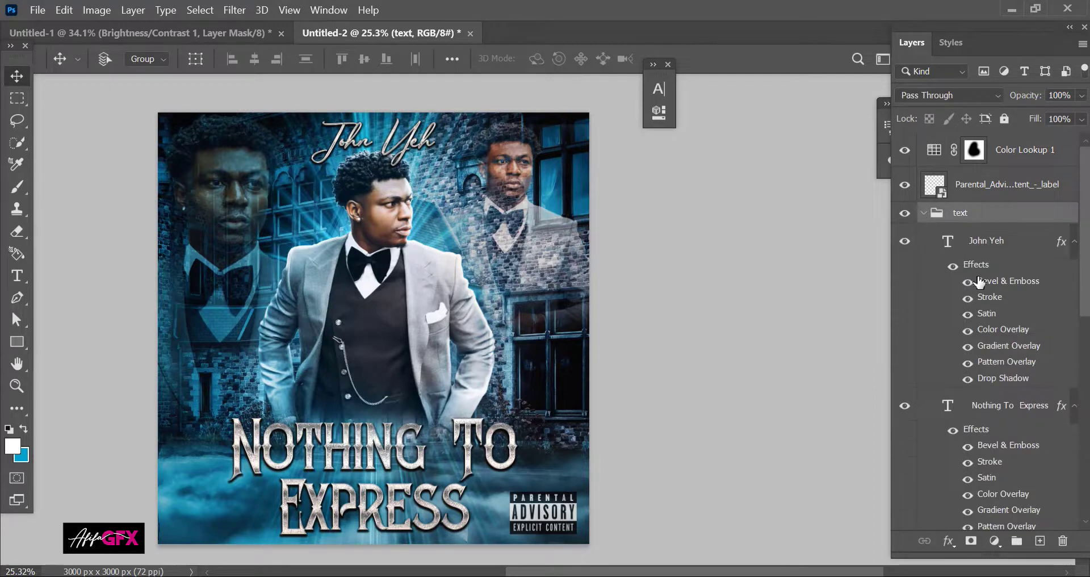
left_click(444, 400, "ctrl")
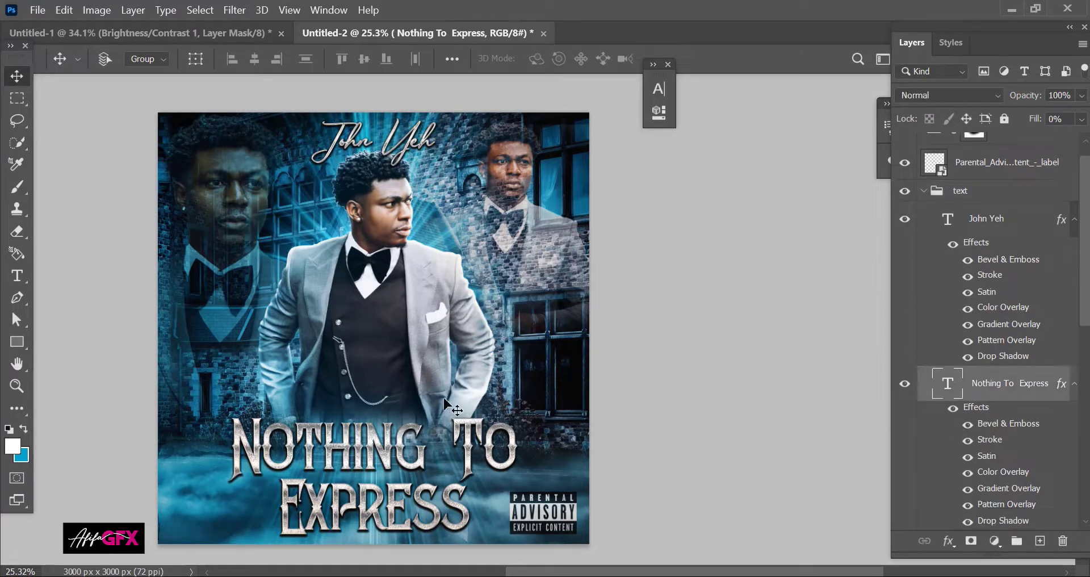
key("Up")
key("Up")
key("Up")
key("Up")
key("Up")
key("Up")
key("Up")
key("Up")
key("Up")
key("Up")
key("Up")
key("Up")
key("Up")
key("Up")
key("Up")
key("Up")
key("Up")
key("Up")
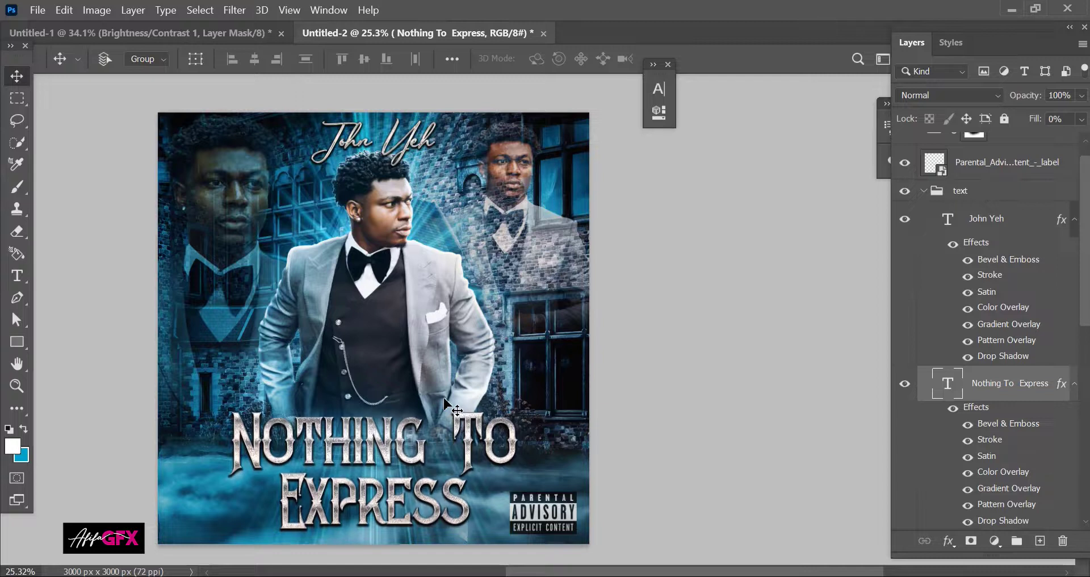
key("Up")
key("Up")
key("Up")
key("Up")
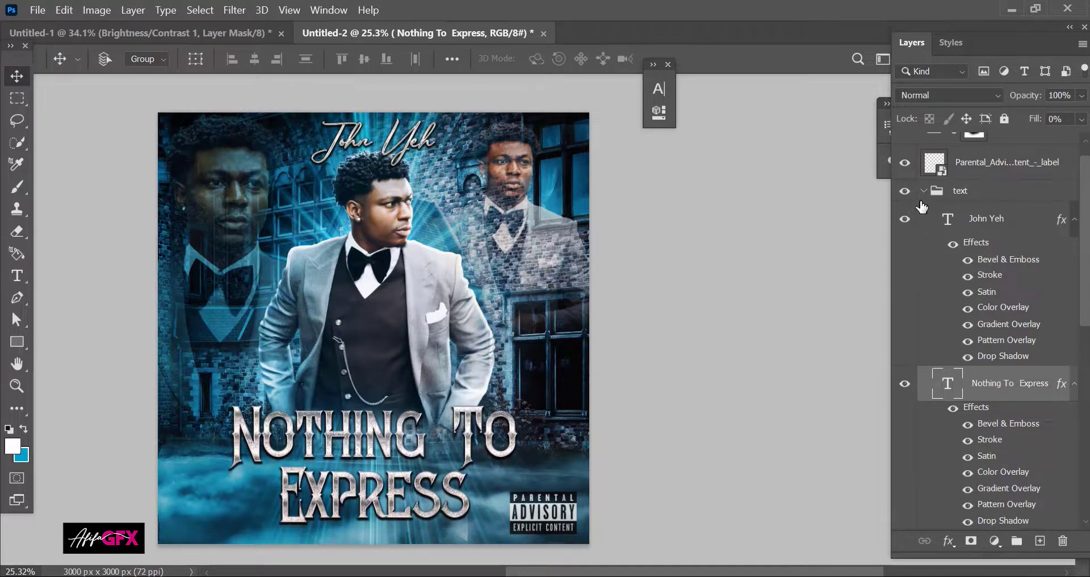
left_click(924, 190)
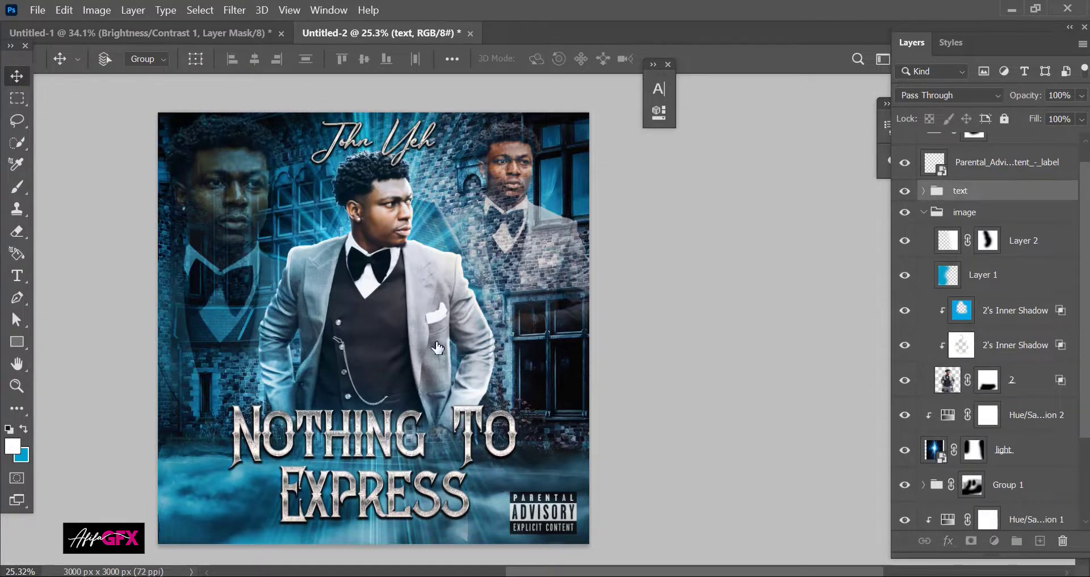
left_click(988, 380)
left_click(17, 232)
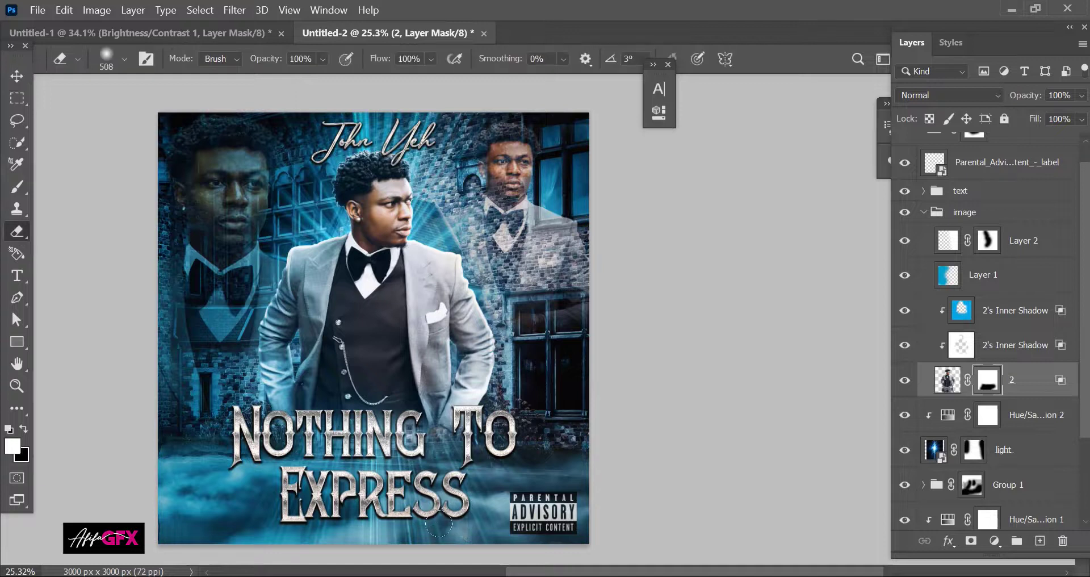
left_click(16, 80)
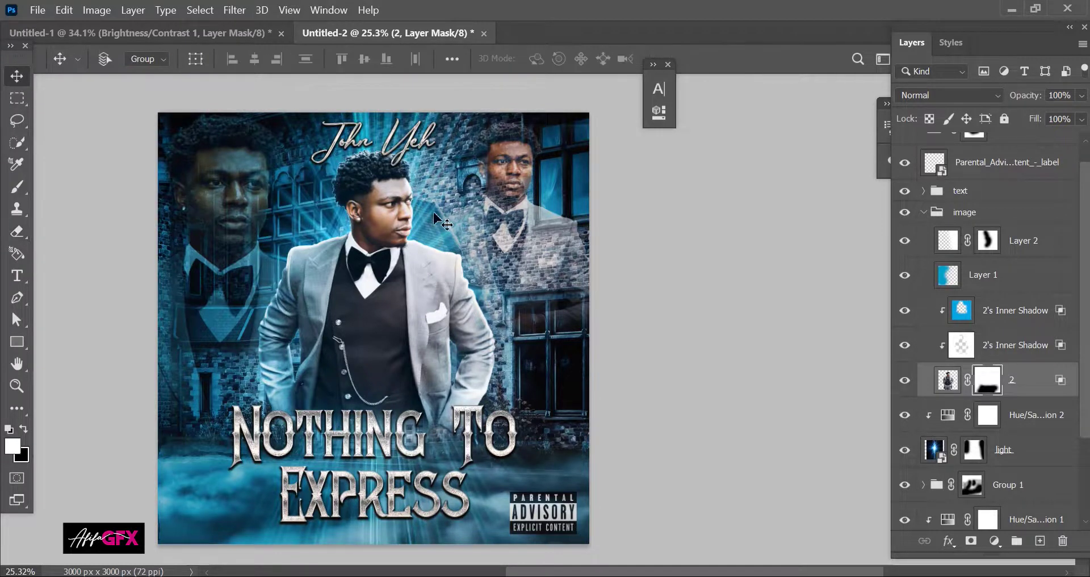
scroll(442, 218, "down", 1)
left_click_drag(445, 195, 448, 182)
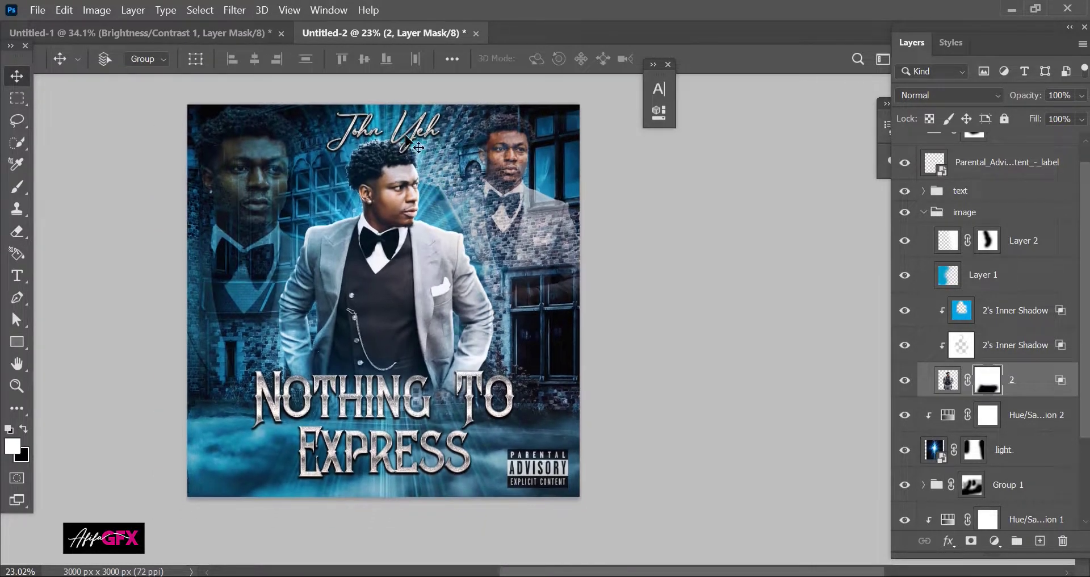
scroll(451, 187, "up", 4)
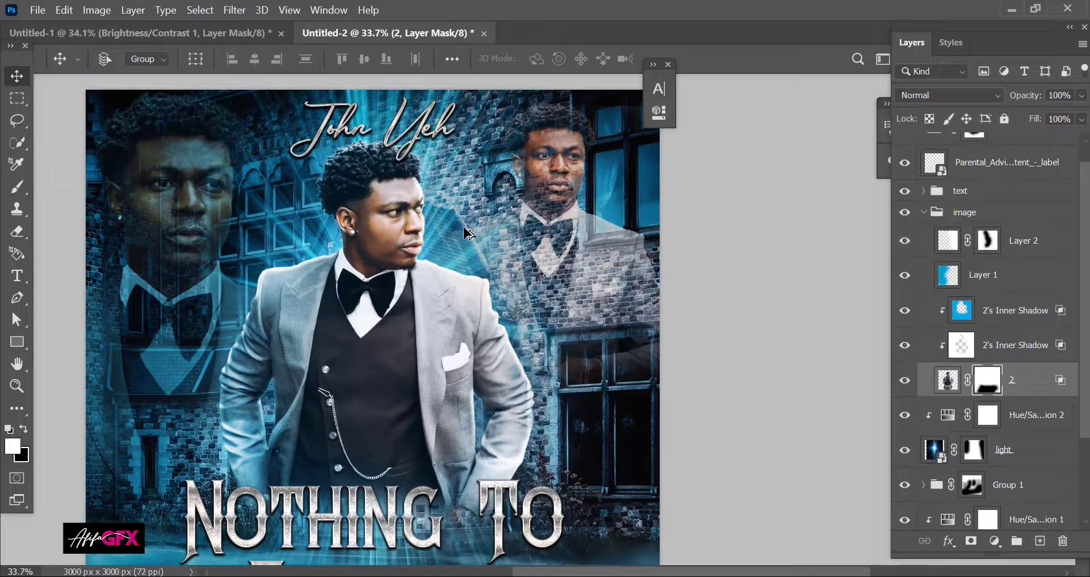
scroll(466, 233, "down", 2)
left_click_drag(454, 262, 452, 239)
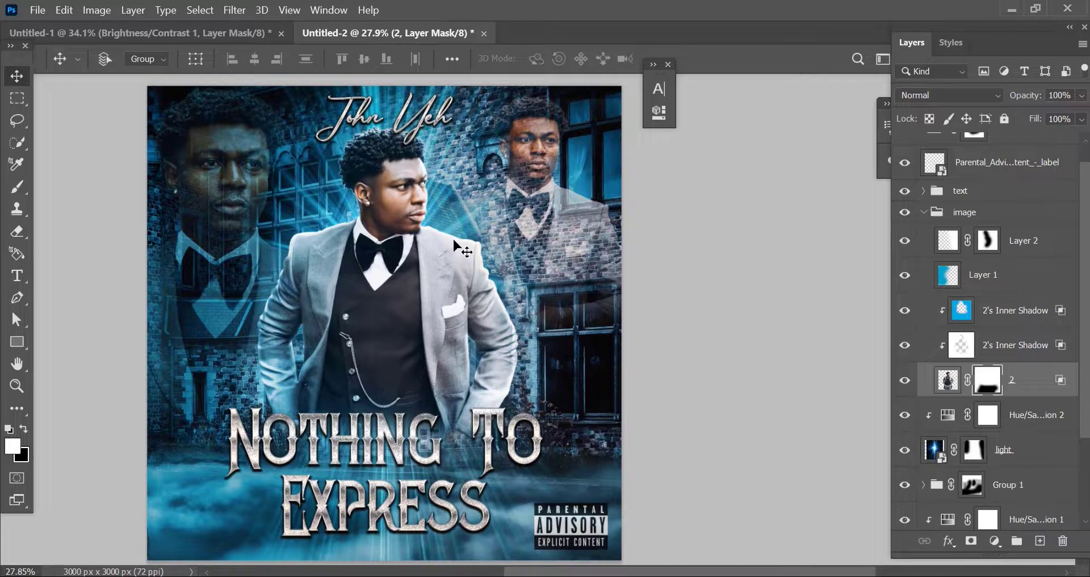